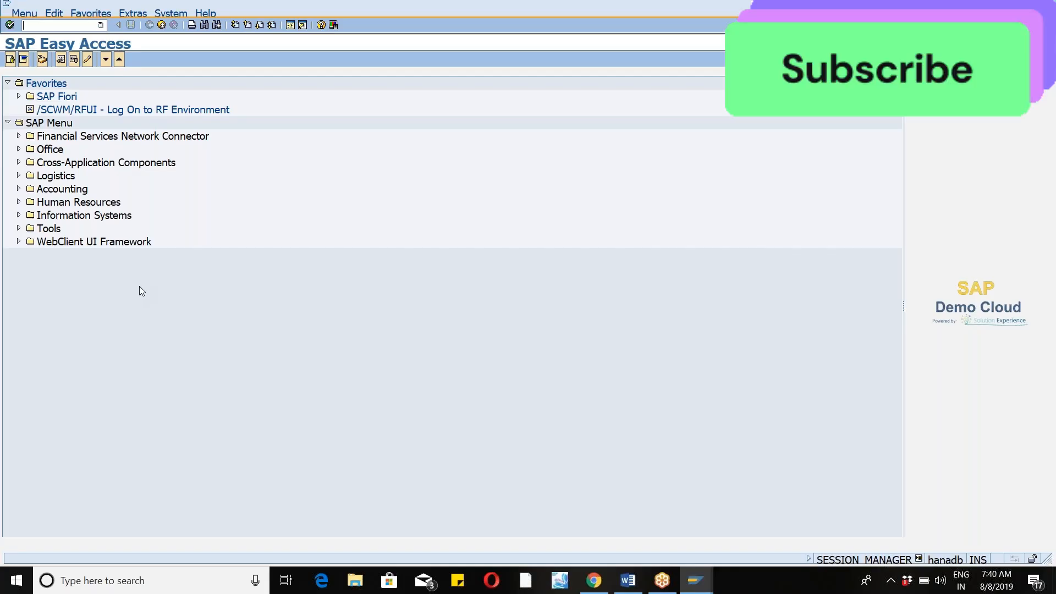
Start the /N/SCWM/PRDI inbound delivery transaction from the command history and close the log of messages.
left_click(101, 26)
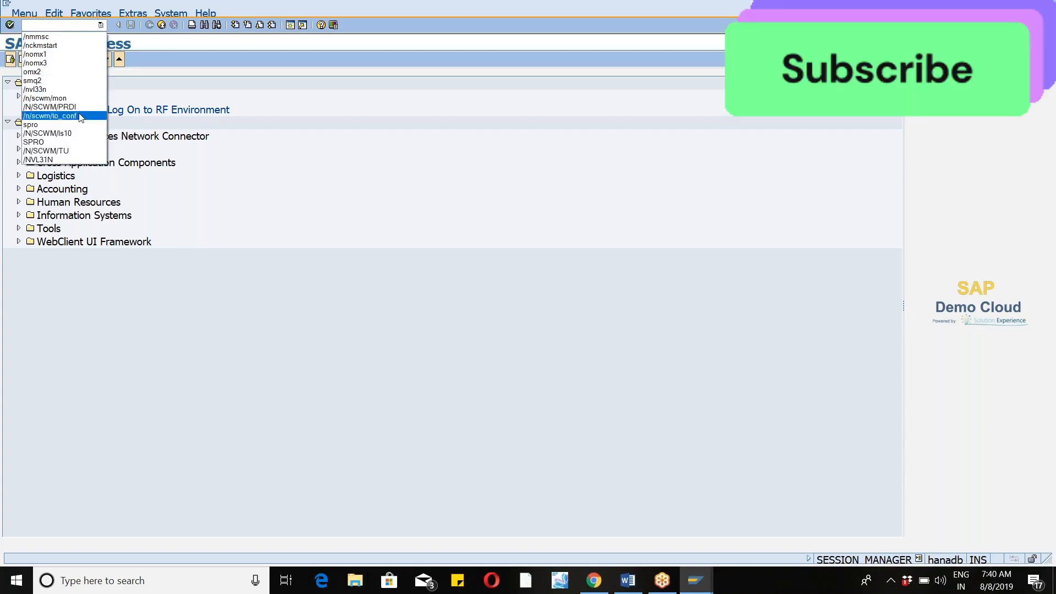
key("Escape")
double_click(81, 111)
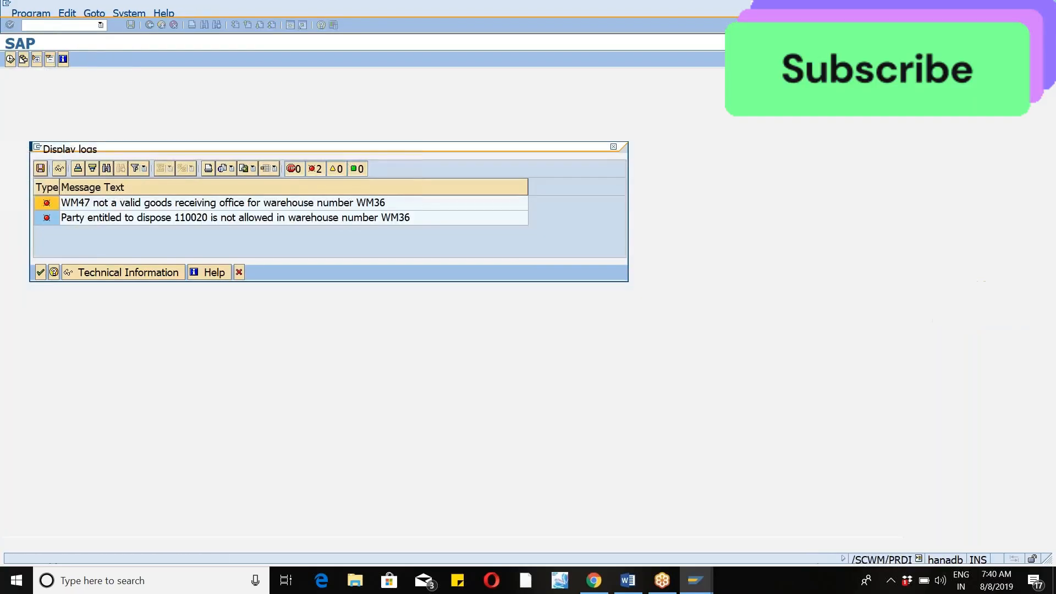
left_click(41, 272)
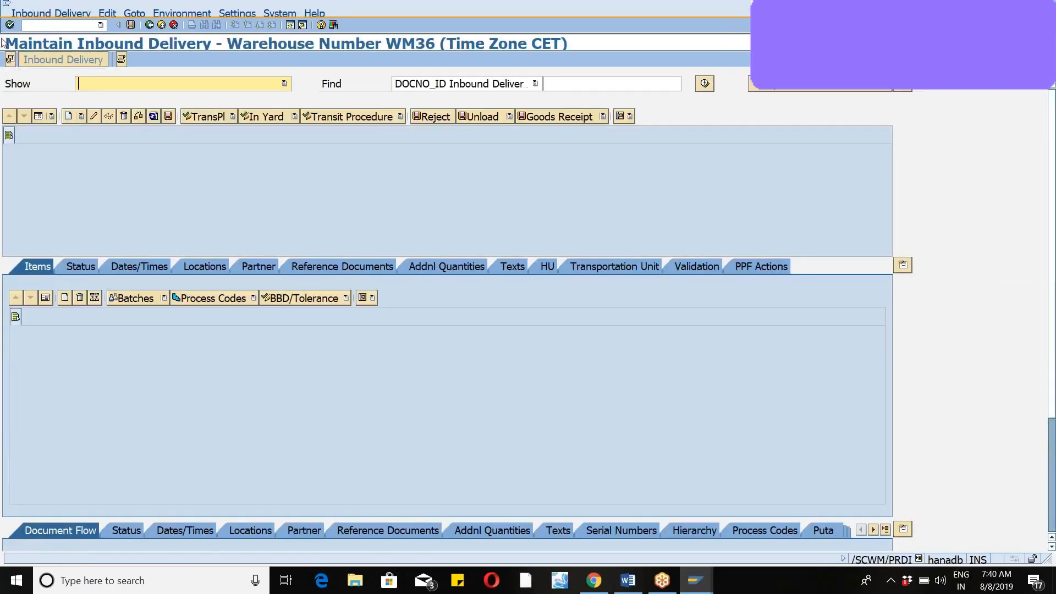
In the transaction's default values, set the warehouse number to WM46 and the goods receipt office to WM46.
left_click(11, 60)
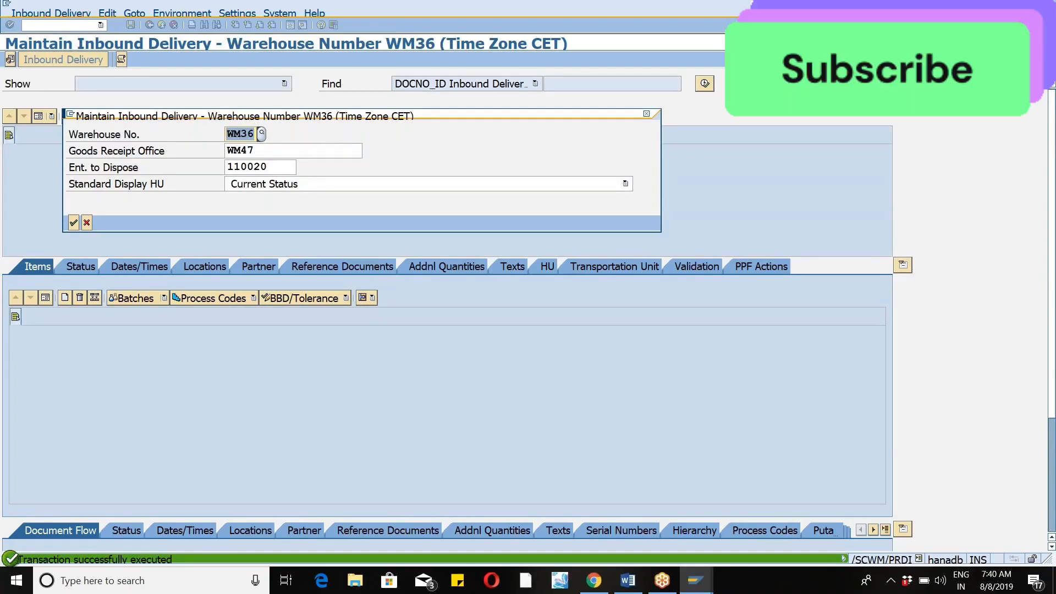
type("wm")
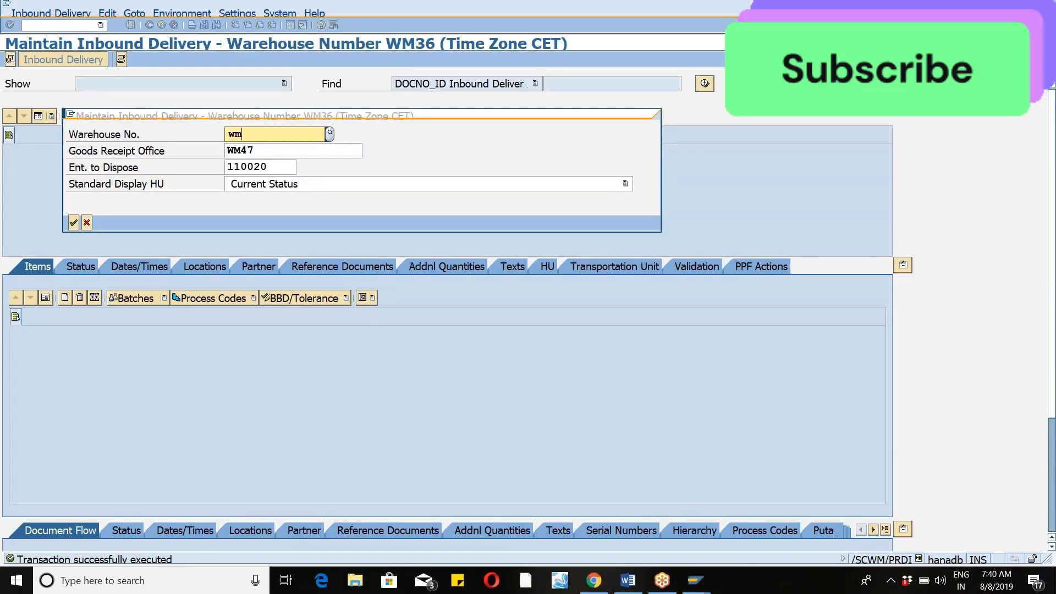
type("4")
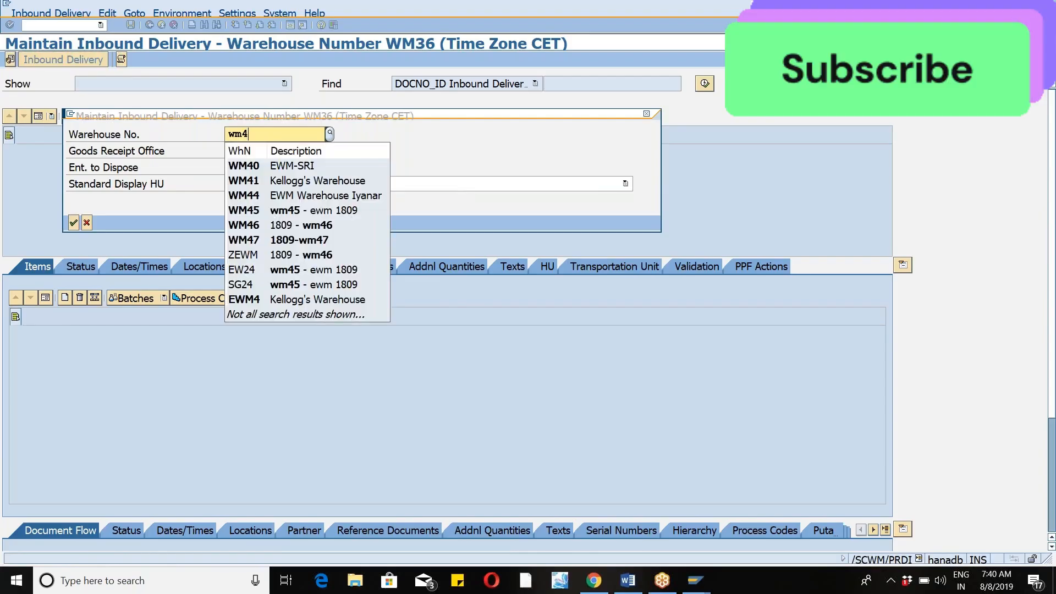
type("6")
key("Return")
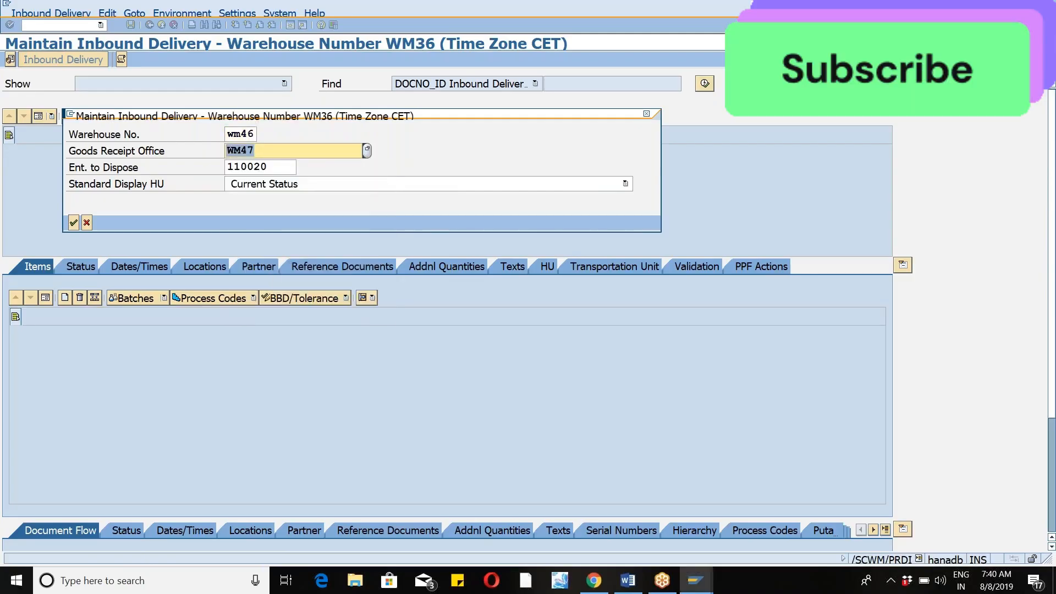
type("w")
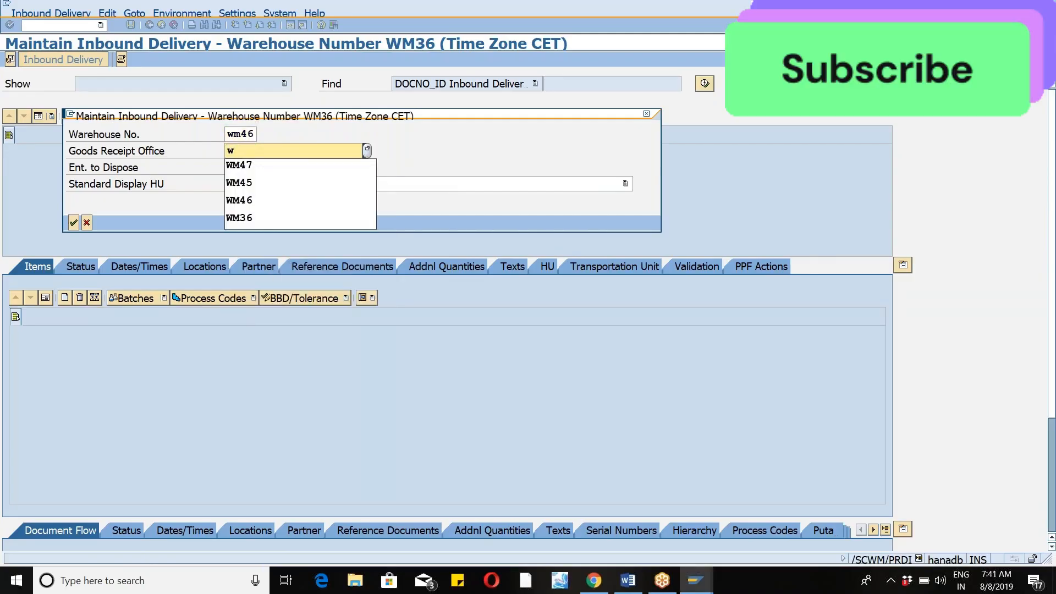
type("m46")
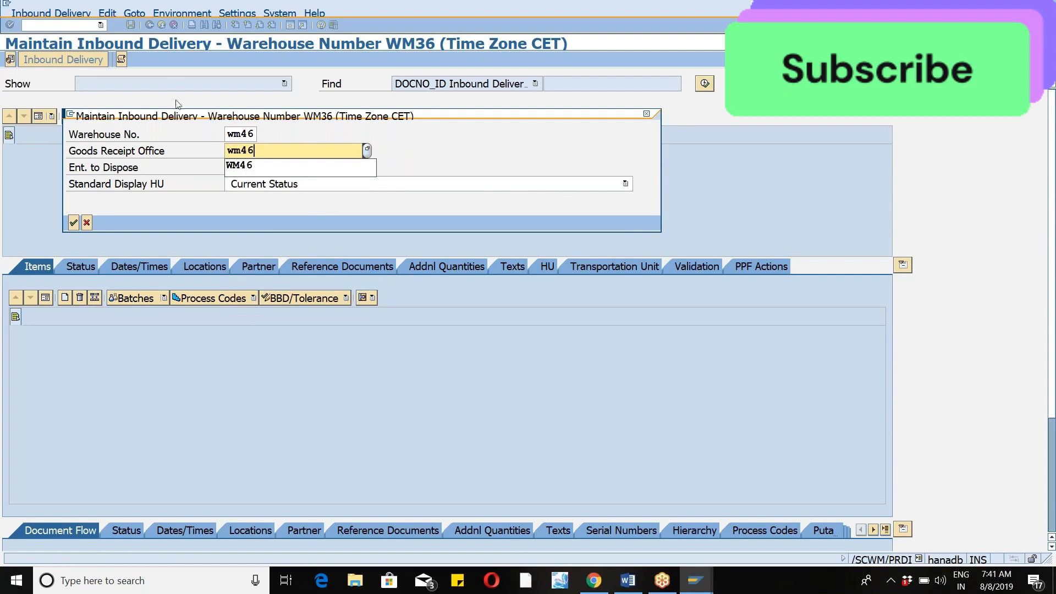
left_click(272, 170)
Choose the WM46 plant vendor as the party entitled to dispose and apply the default values.
left_click(278, 167)
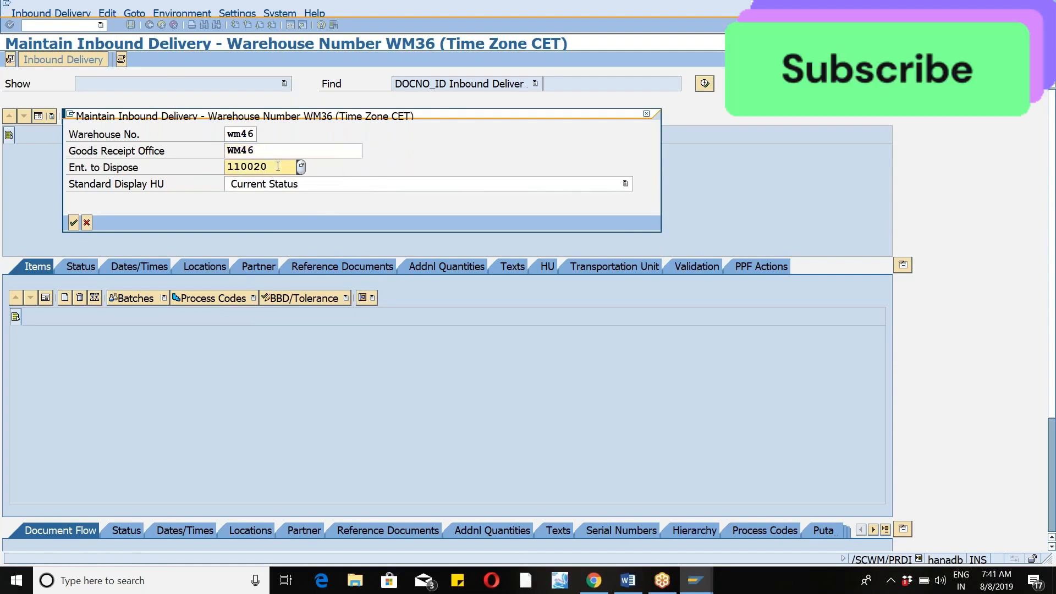
left_click(302, 168)
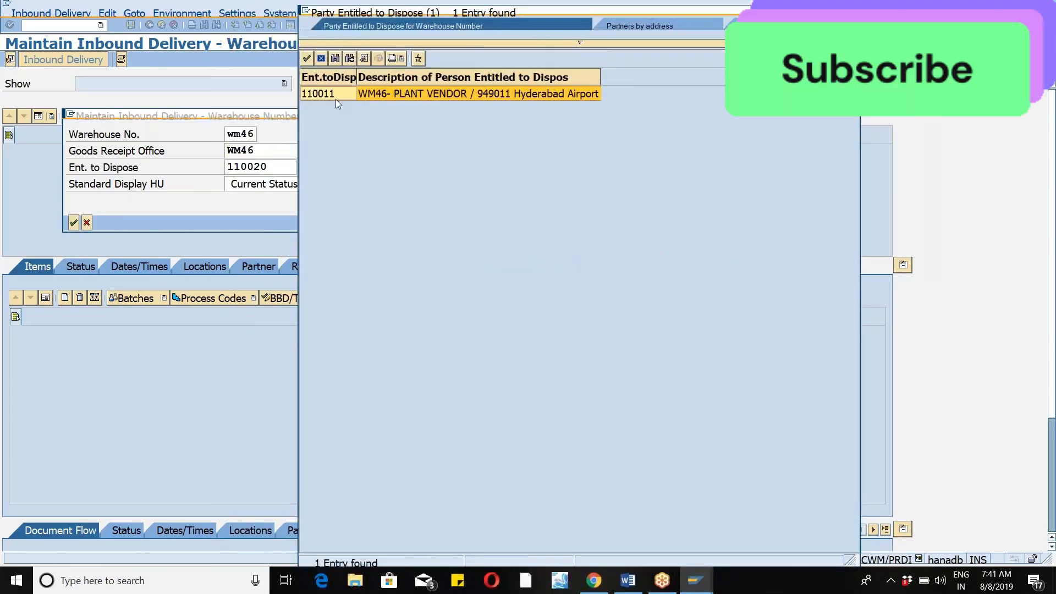
double_click(336, 96)
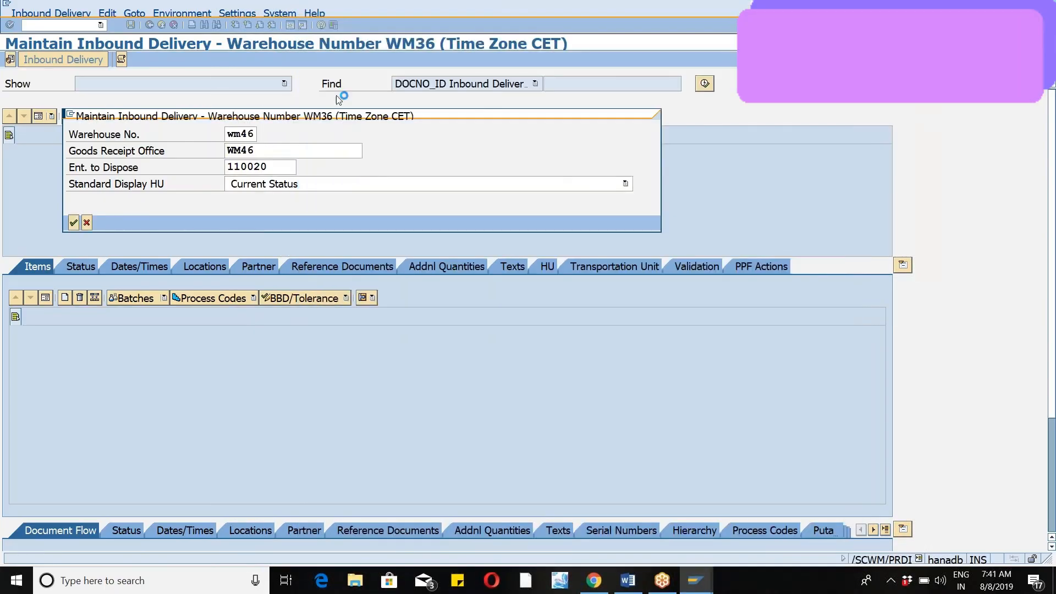
left_click(74, 223)
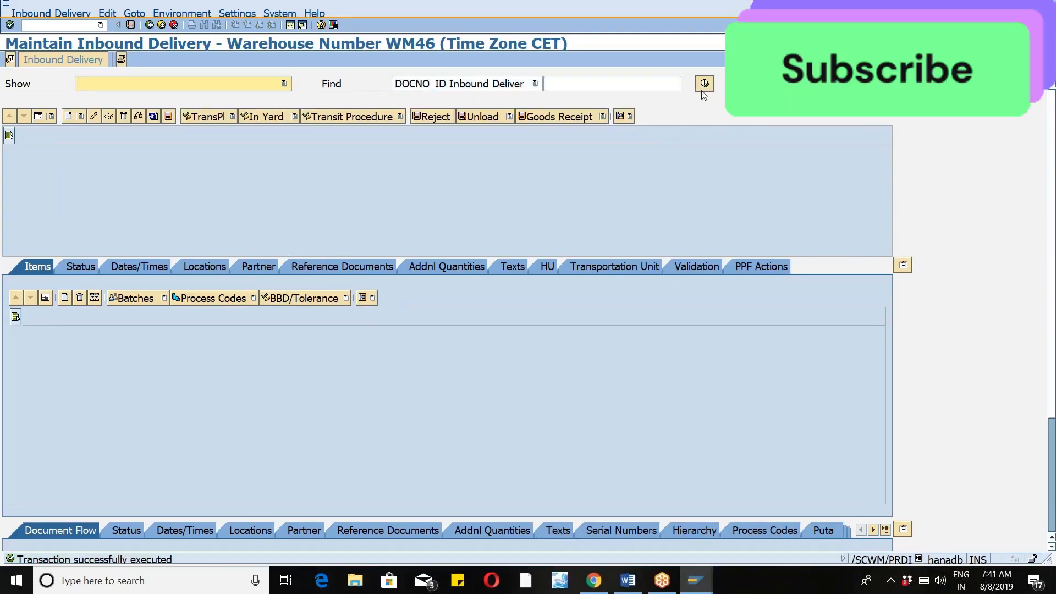
Search for all inbound deliveries of warehouse WM46 without criteria and go to the end of the list.
left_click(702, 91)
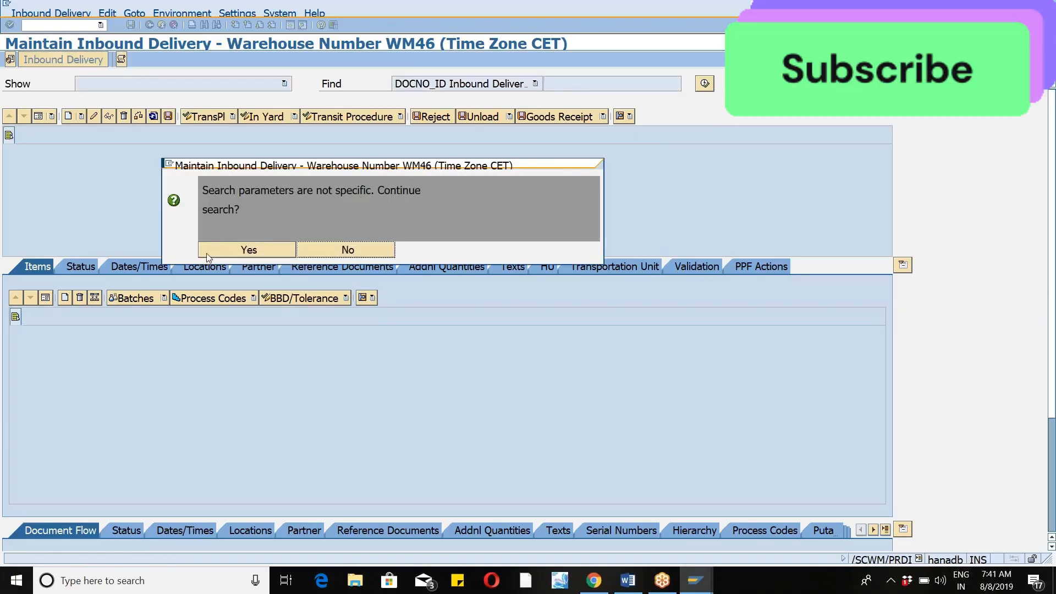
left_click(206, 253)
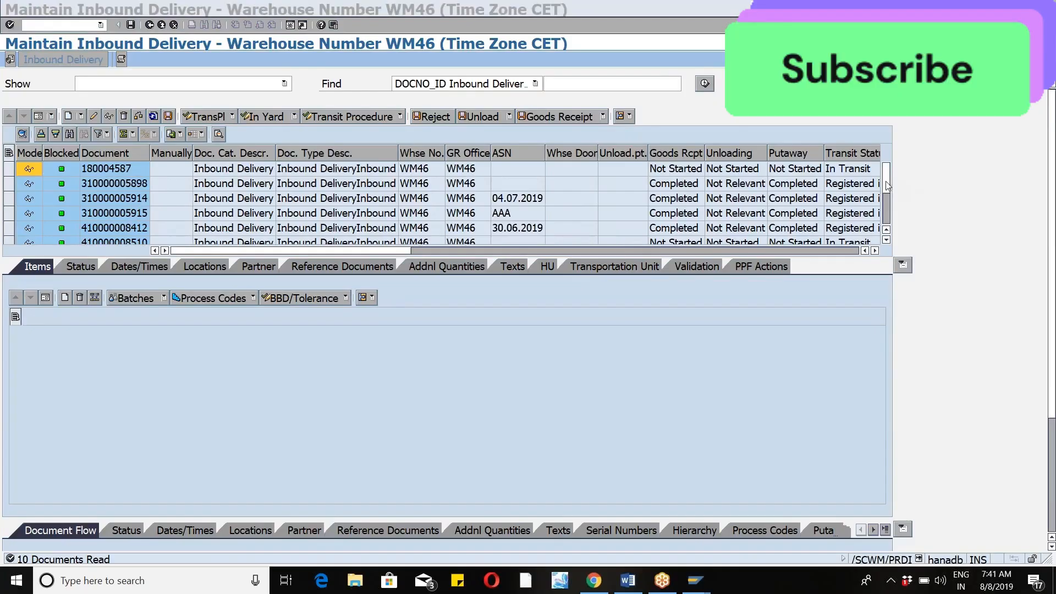
left_click_drag(886, 181, 890, 248)
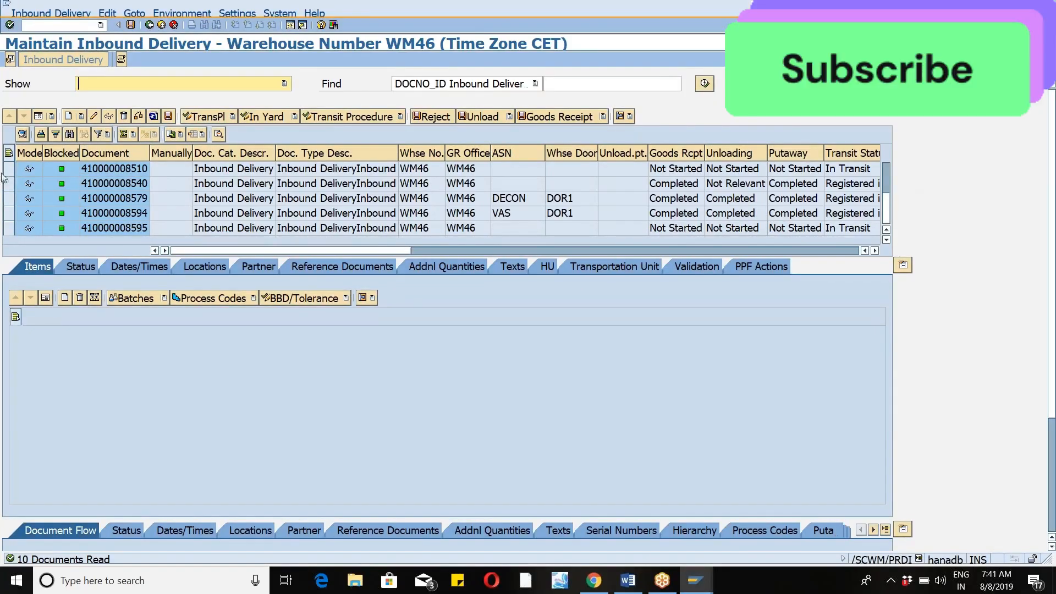
Examine the items of the delivery with ASN VAS and of the last delivery listed, and dismiss the advertisement.
left_click(25, 214)
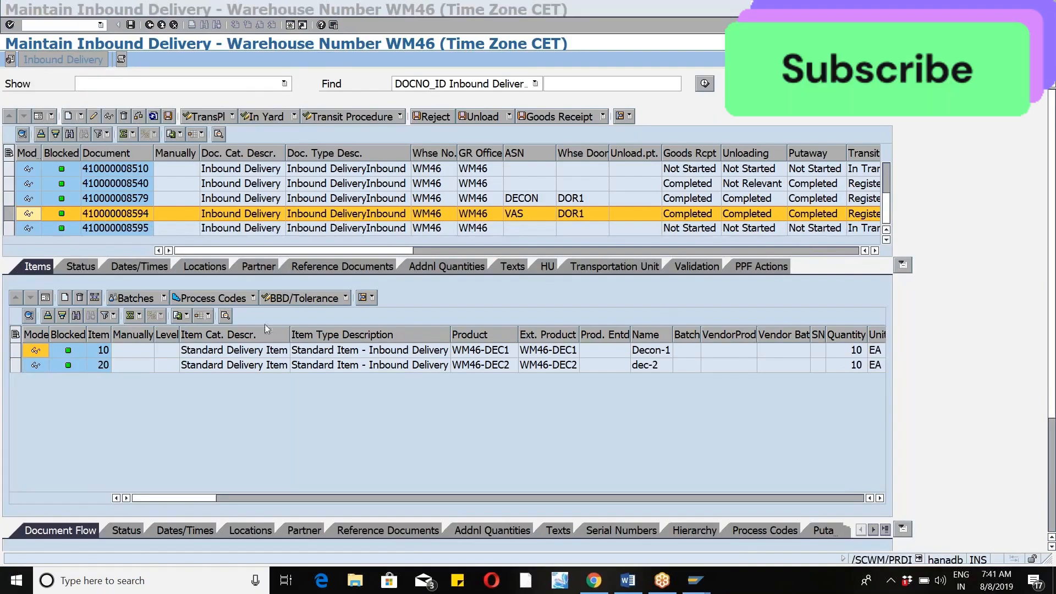
left_click(12, 231)
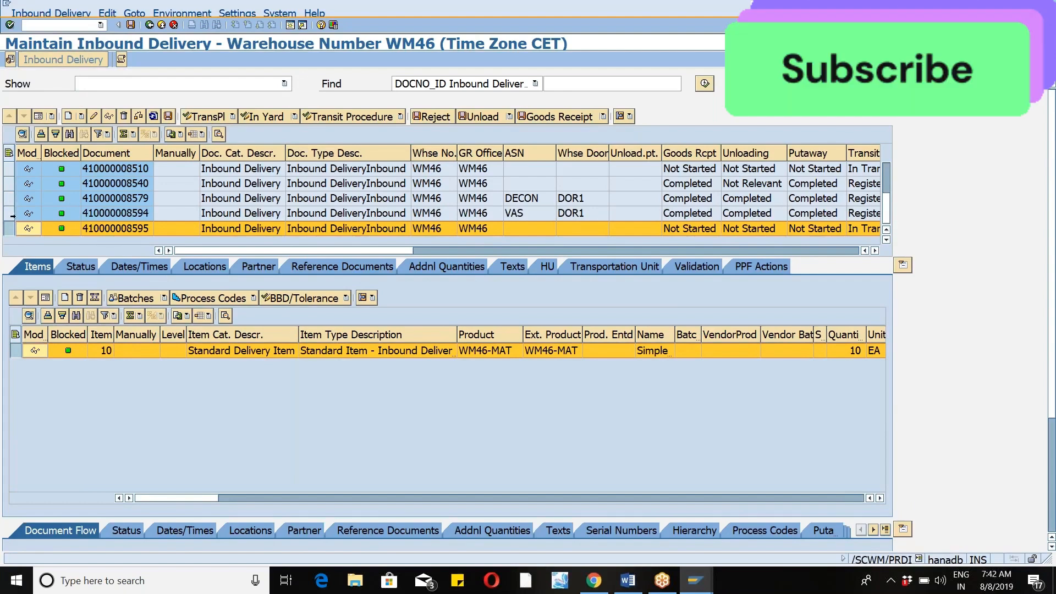
left_click(10, 214)
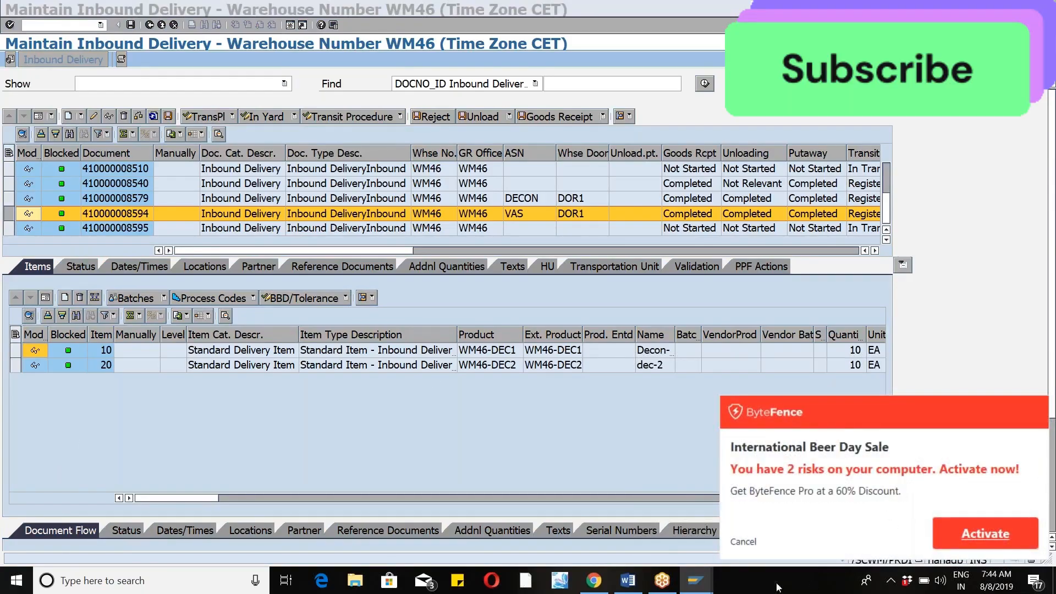
left_click(741, 542)
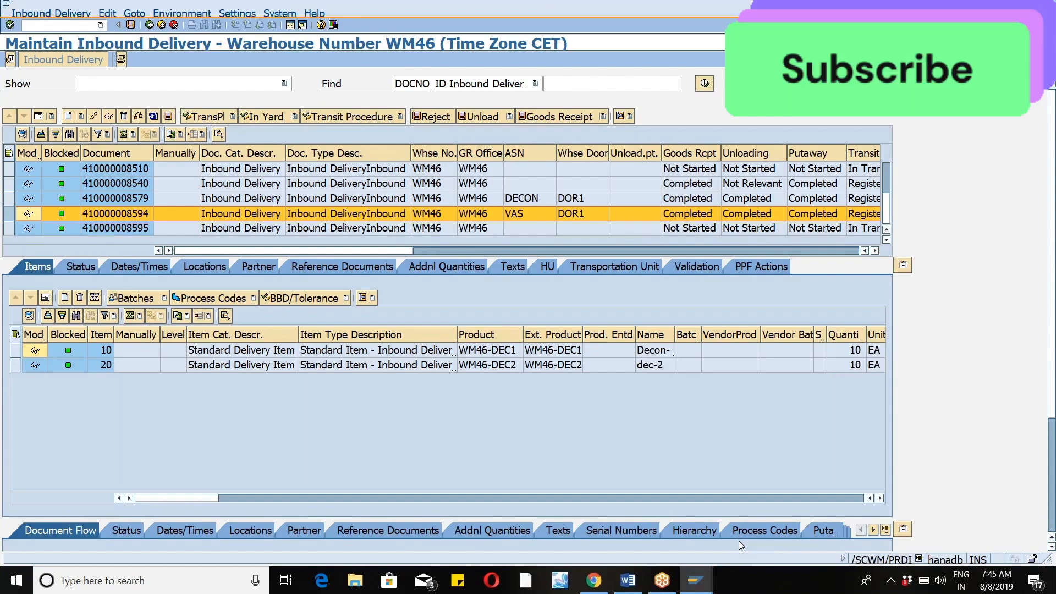
Open a new session and start the RF environment transaction /n/scwm/rfui.
left_click(295, 31)
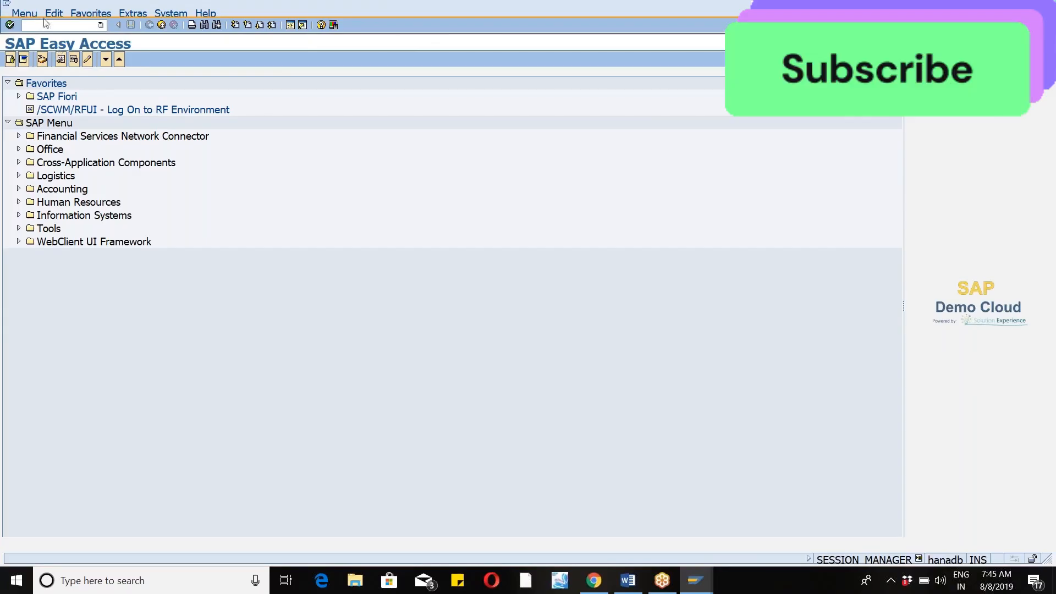
type("/n/scwm/rfui")
key("Return")
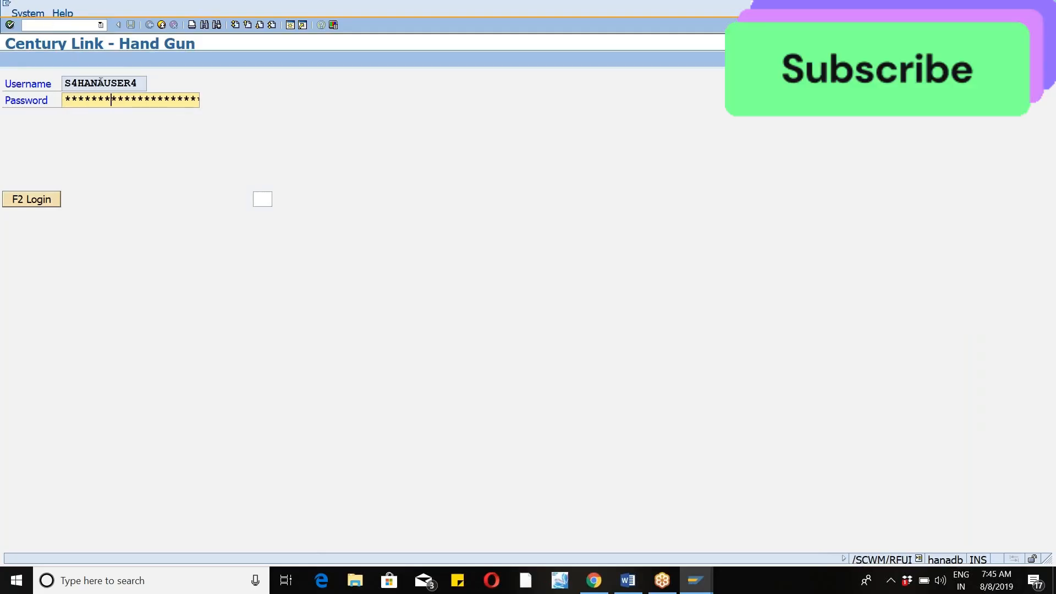
Log in to the RF environment with the filled-in credentials and enter wm46 as the warehouse number.
key("Tab")
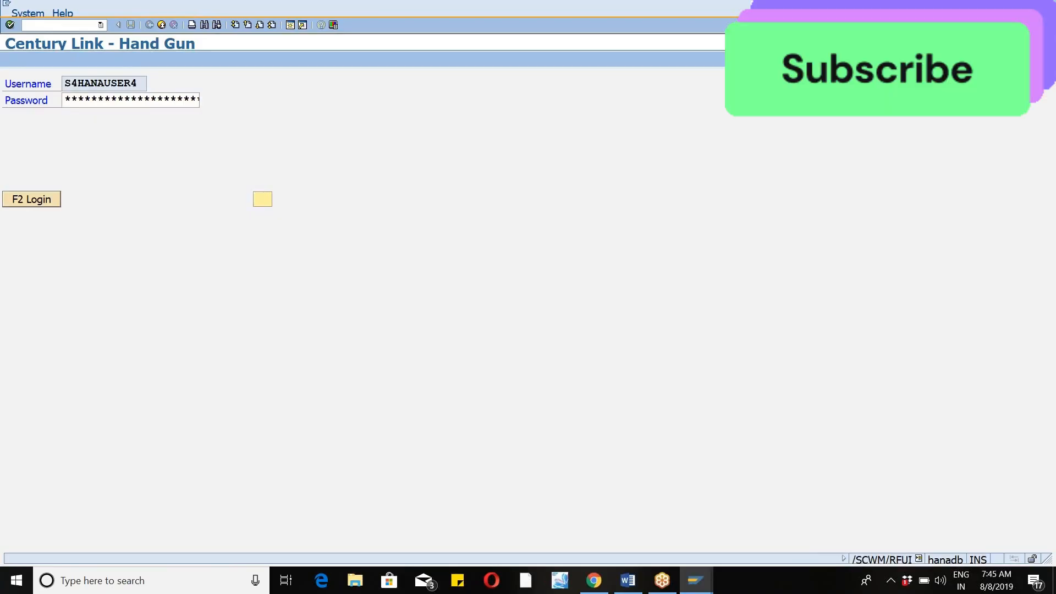
left_click(36, 197)
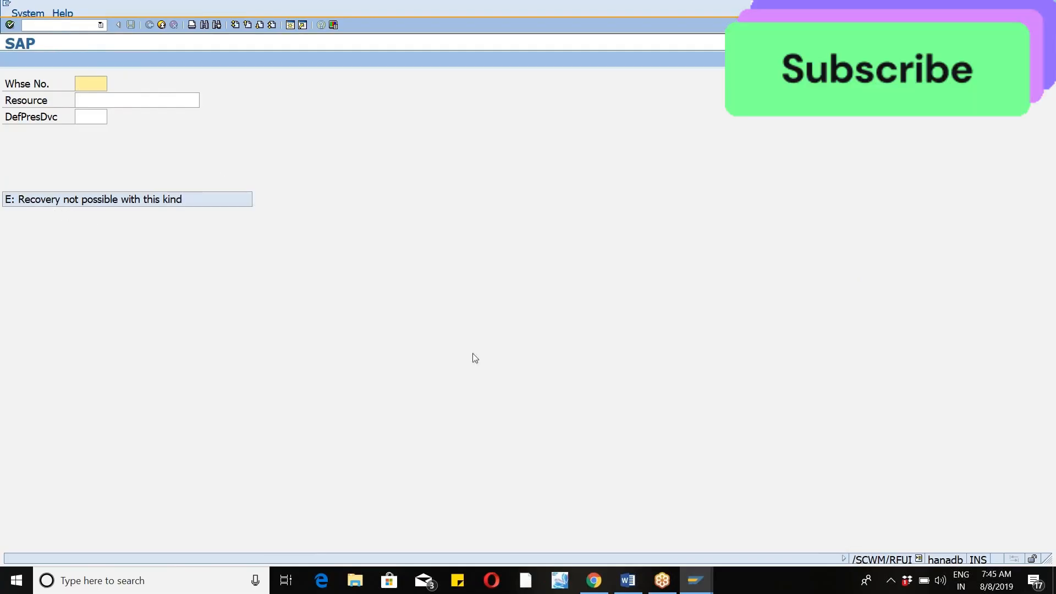
type("wm46")
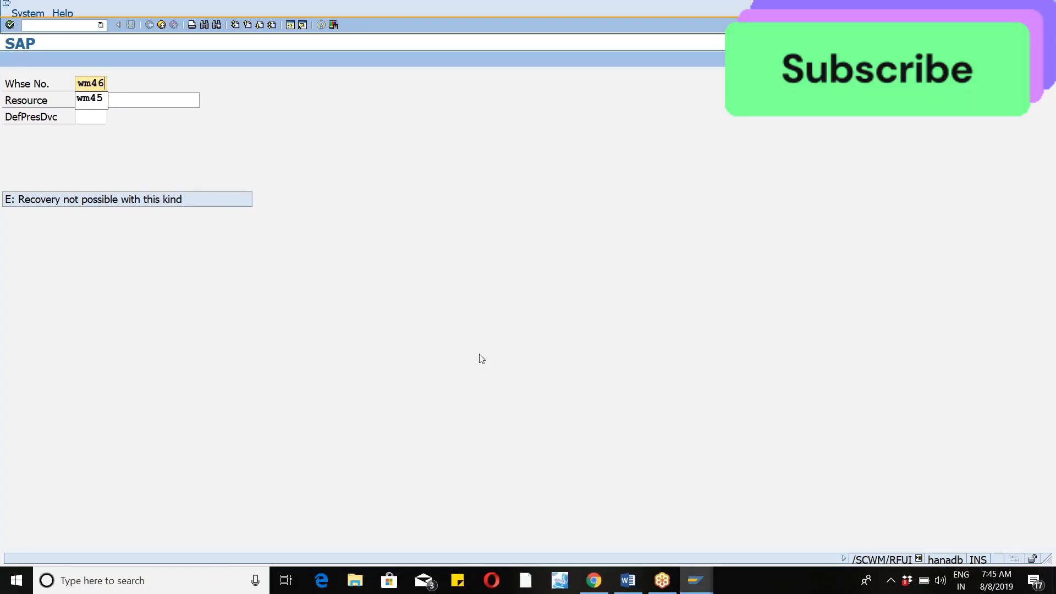
key("Tab")
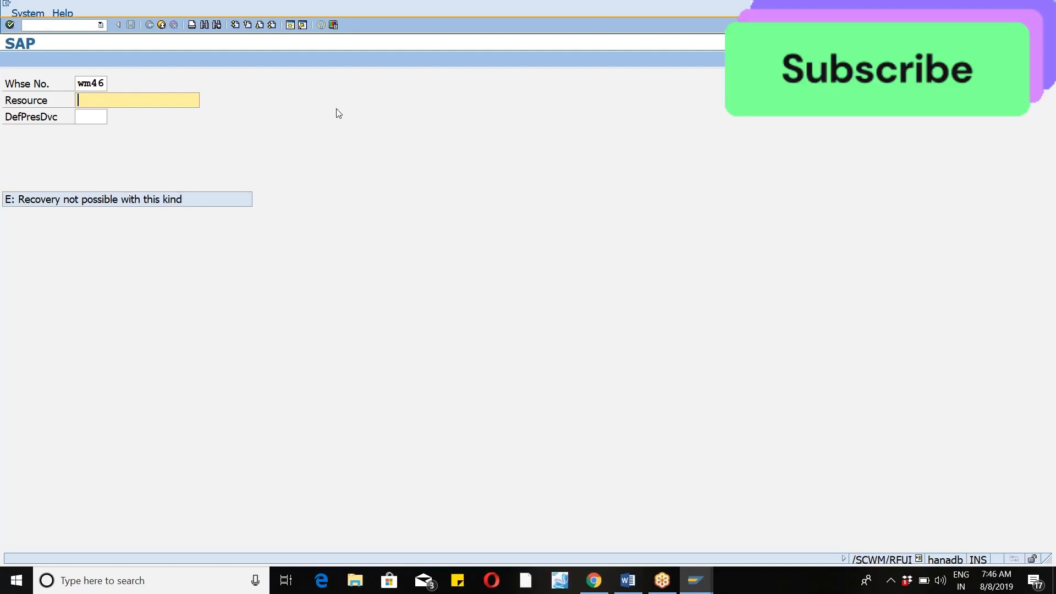
Open another session and start the resource maintenance transaction /n/scwm/rsrc.
left_click(289, 24)
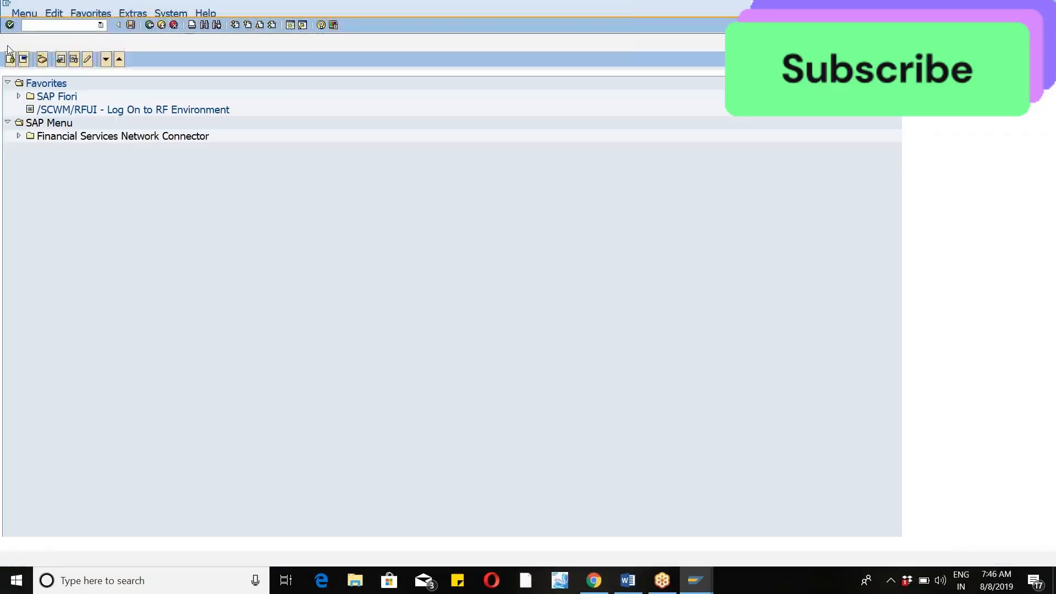
type("/n/scwm")
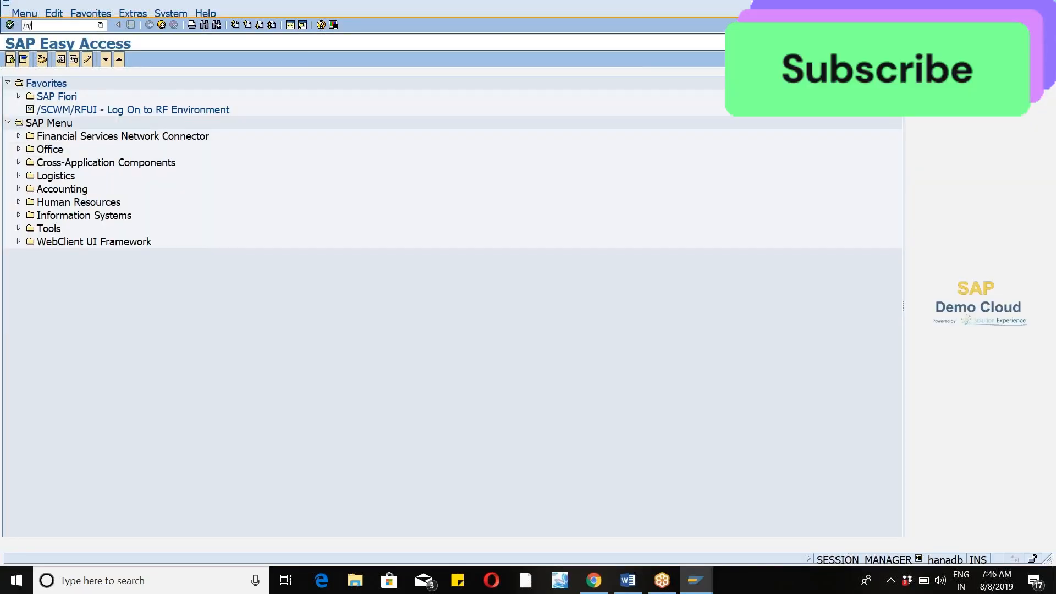
type("/rsrc")
key("Return")
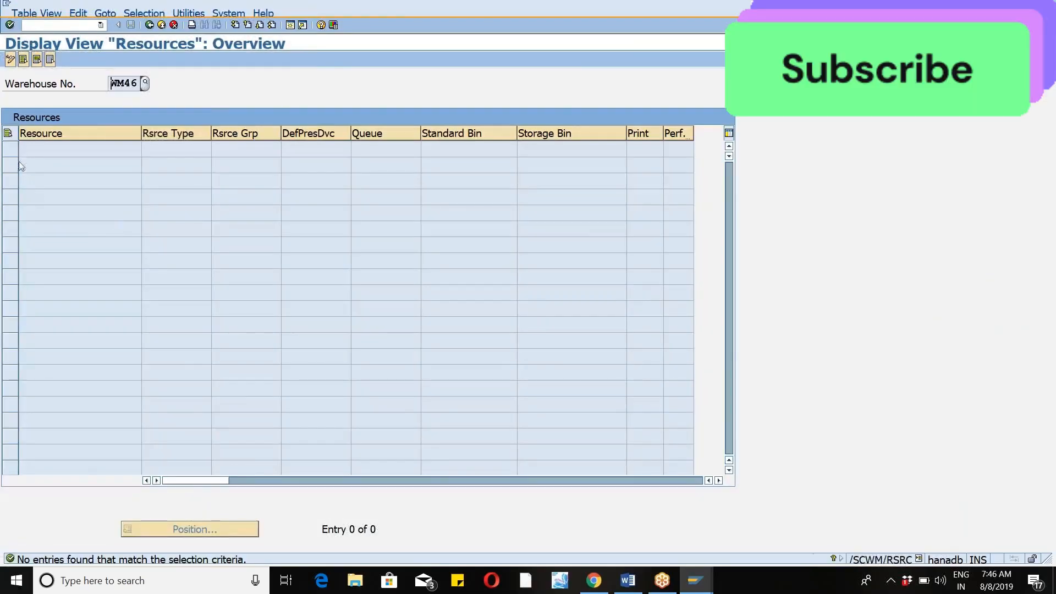
Switch the resources overview to change mode and add a new entry for resource sri with resource type RT01.
left_click(10, 59)
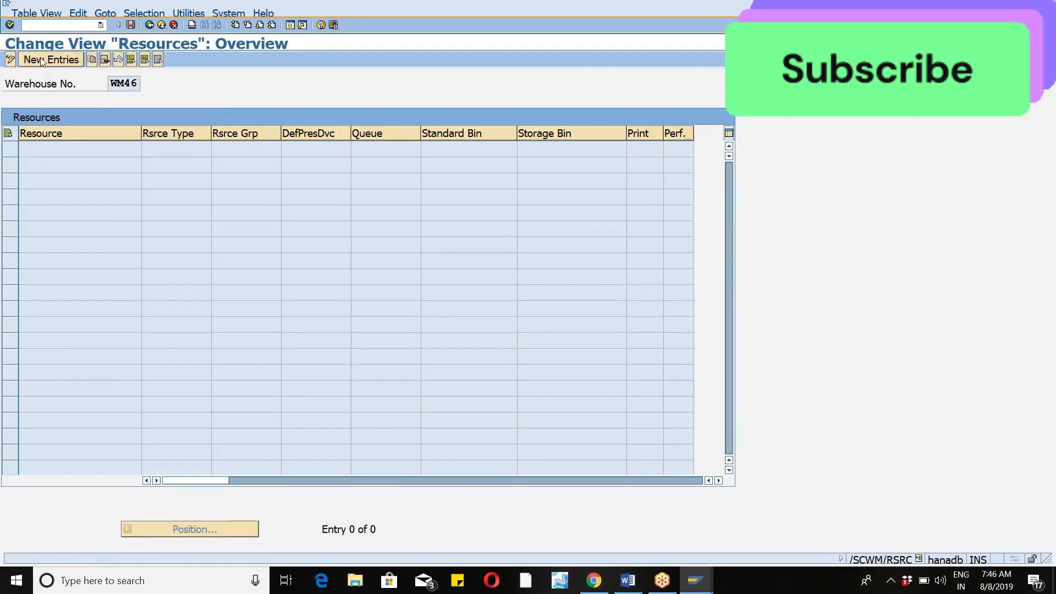
left_click(41, 61)
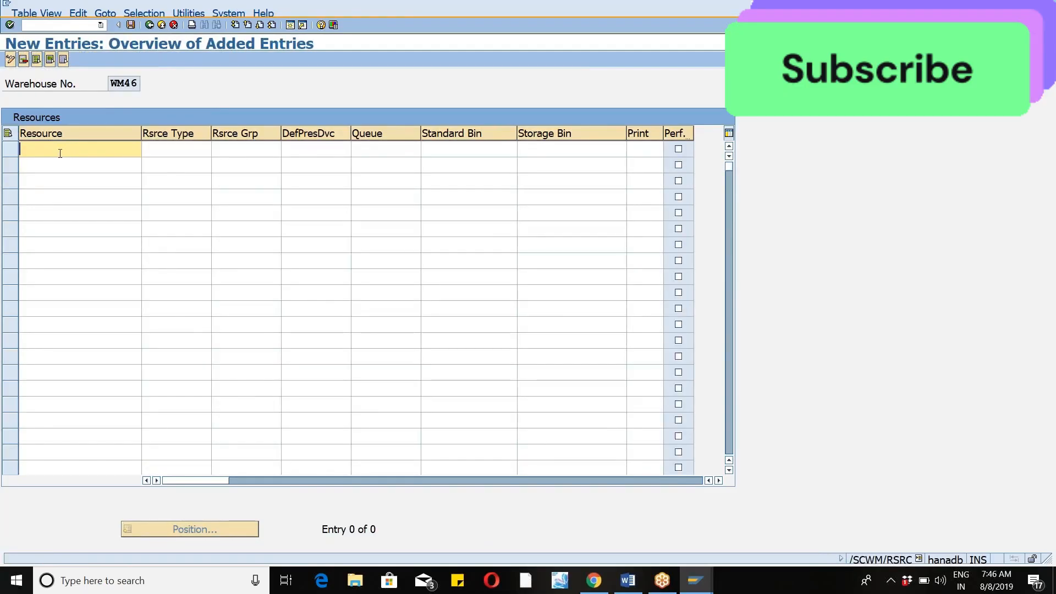
type("sri")
left_click(179, 154)
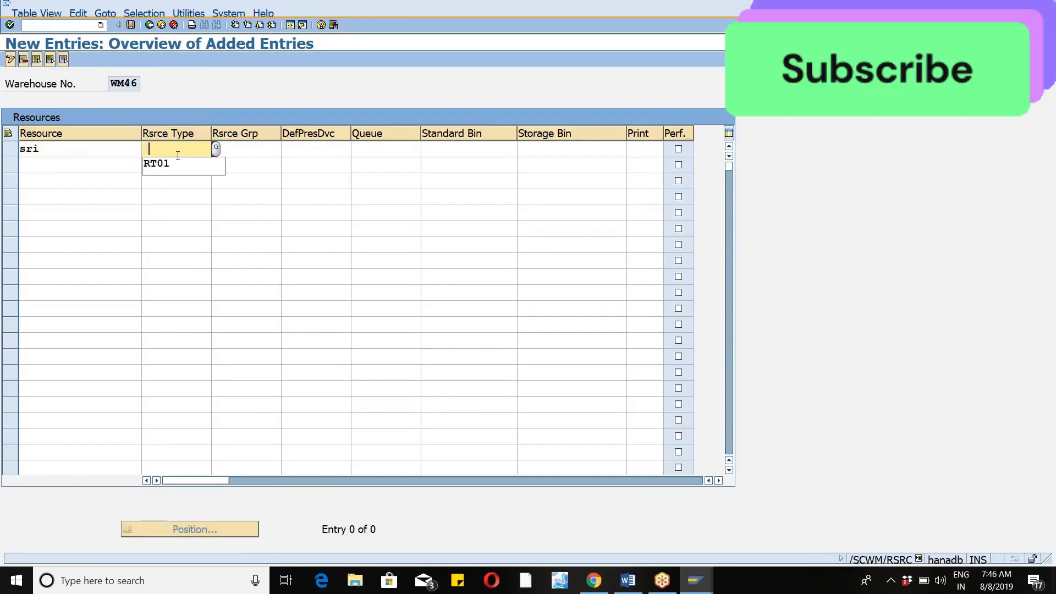
left_click(175, 163)
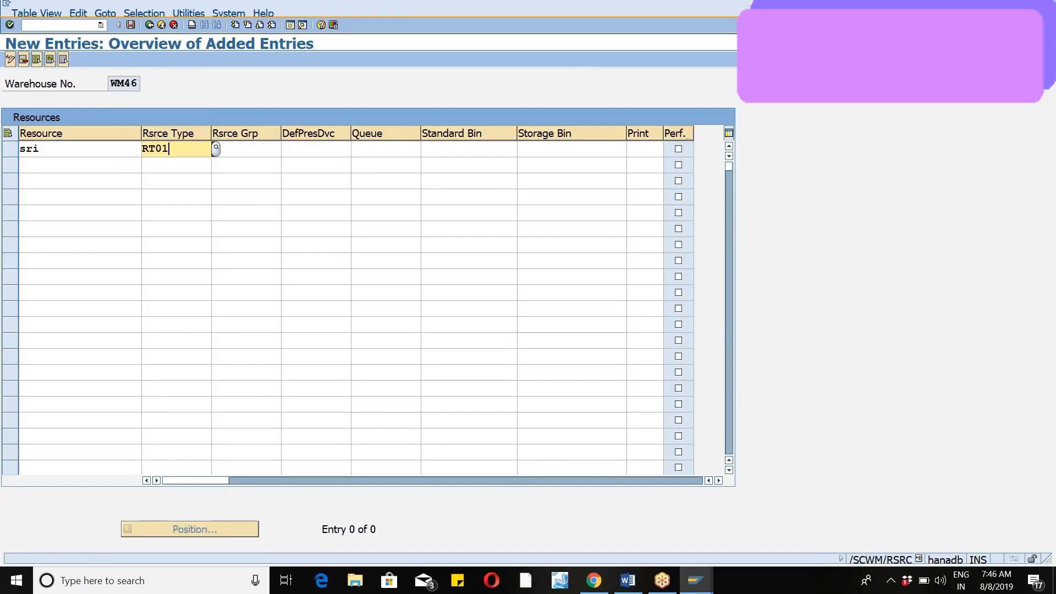
Set the new resource's default presentation device to DEF, leaving the resource group empty, and save the entry.
left_click(249, 149)
left_click(247, 149)
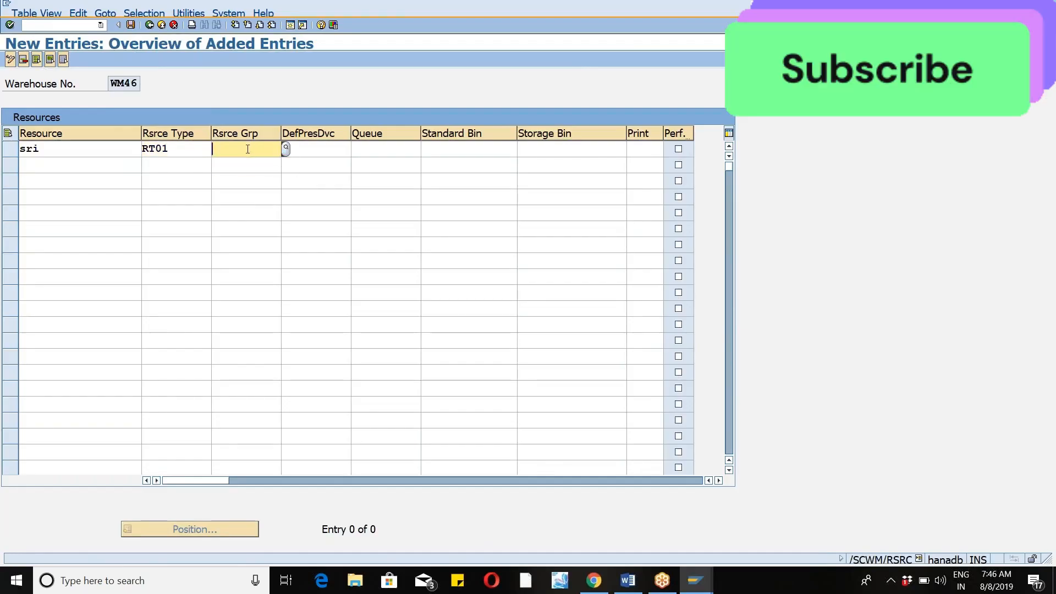
left_click(324, 149)
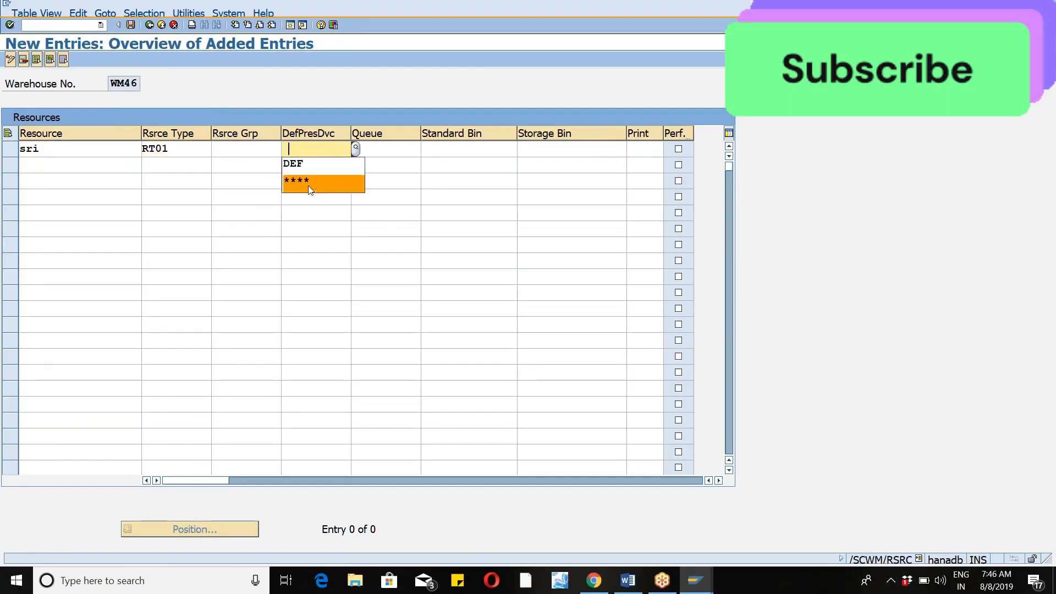
left_click(308, 167)
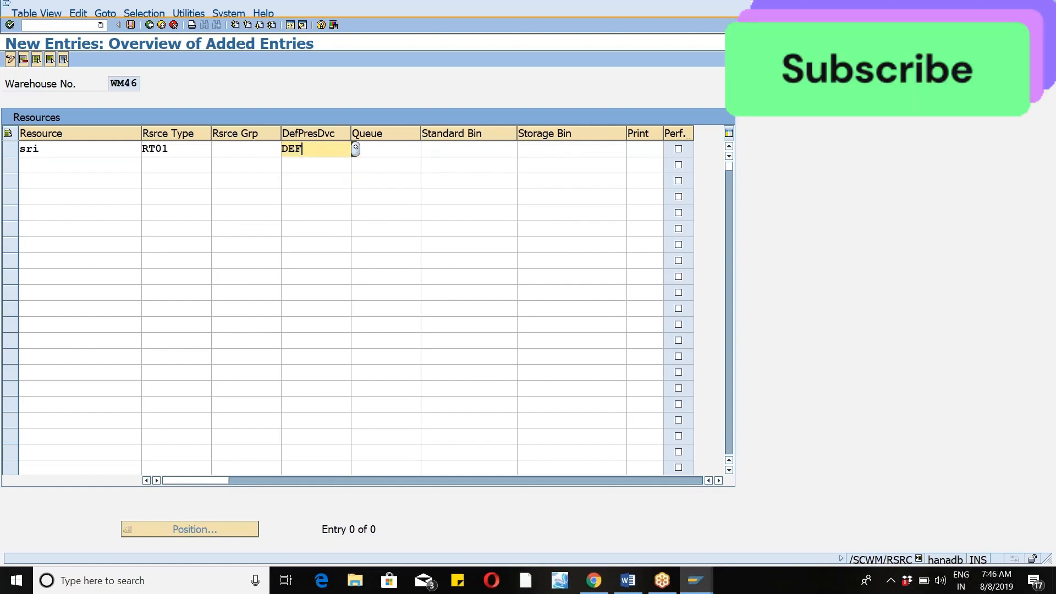
key("Return")
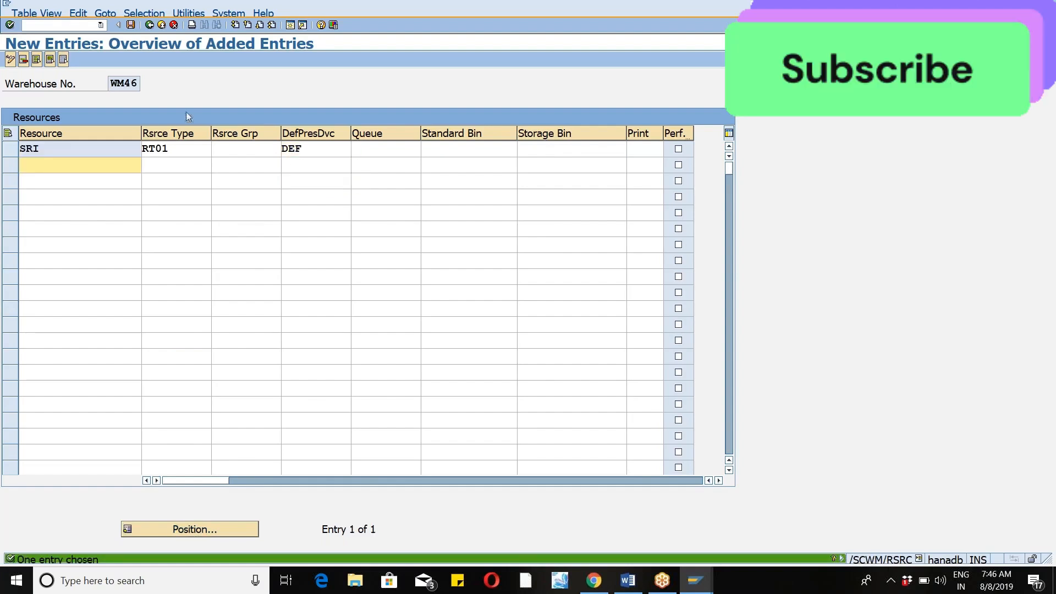
left_click(130, 24)
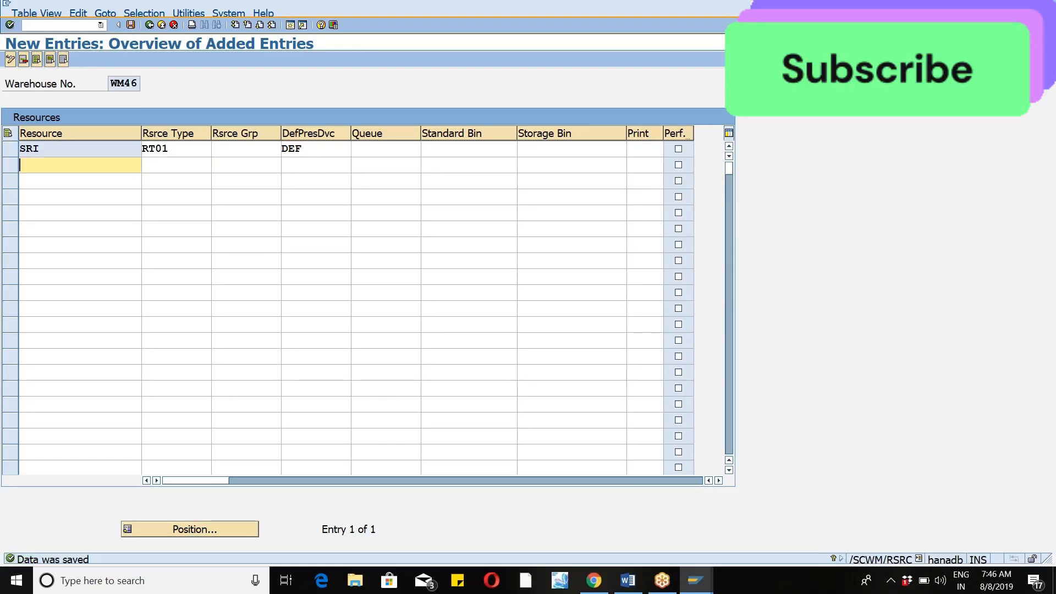
Switch to the RF environment session and try to log on with resource sri and presentation device def.
left_click(101, 25)
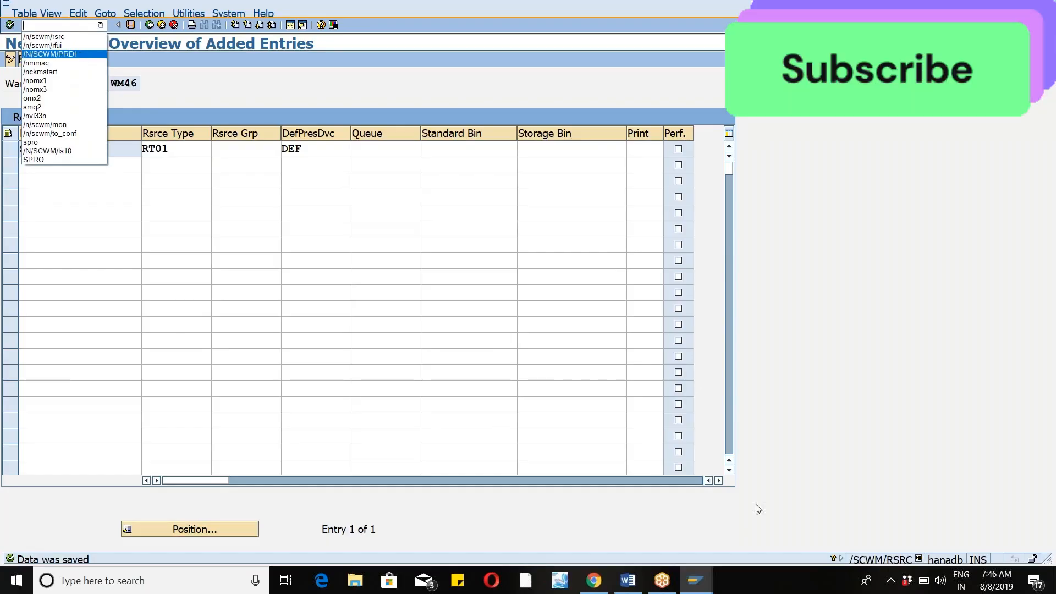
left_click(684, 579)
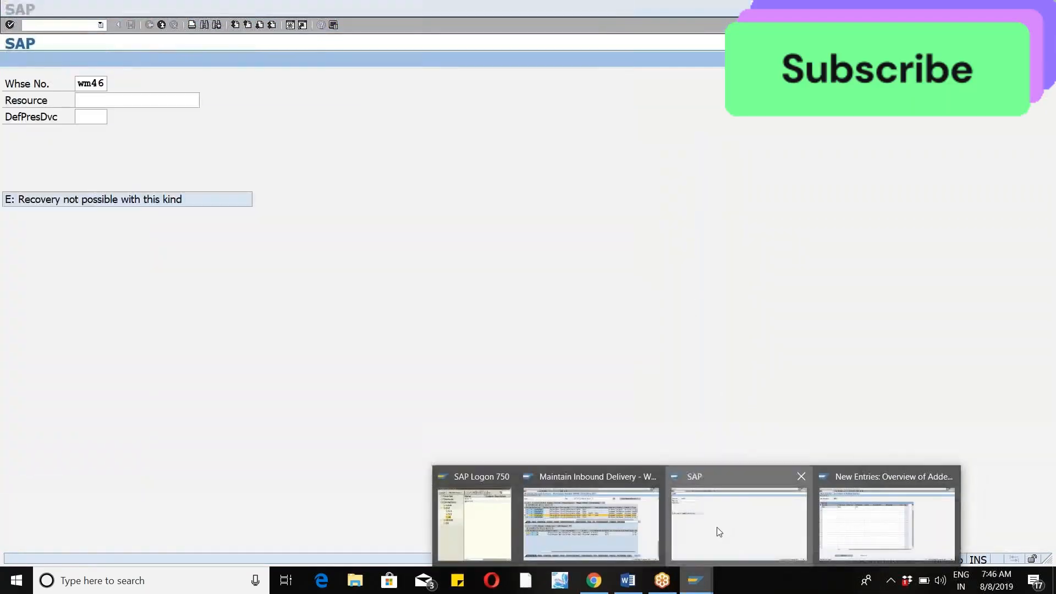
left_click(719, 532)
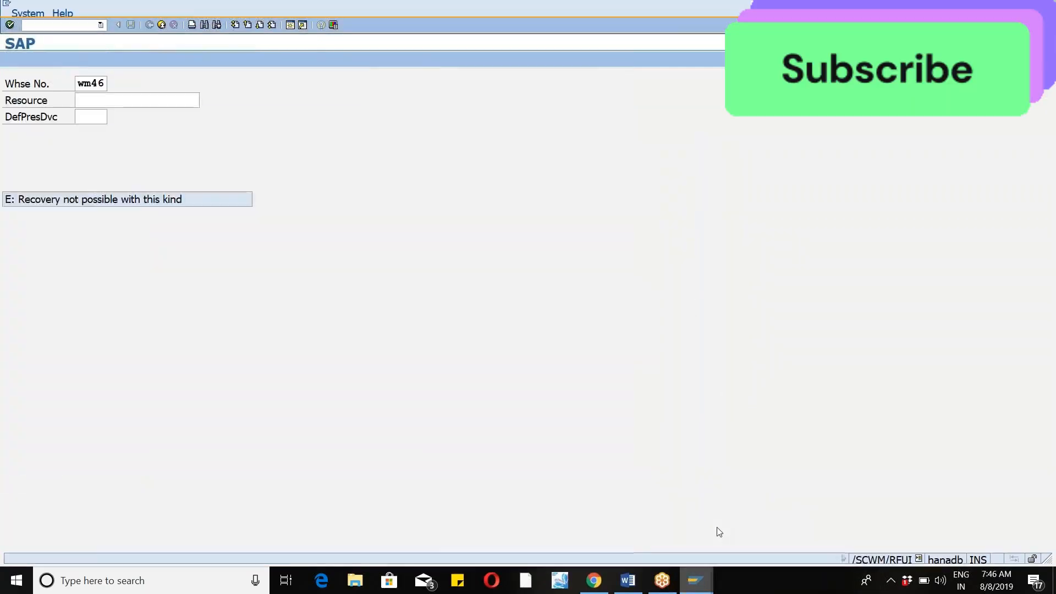
type("sri")
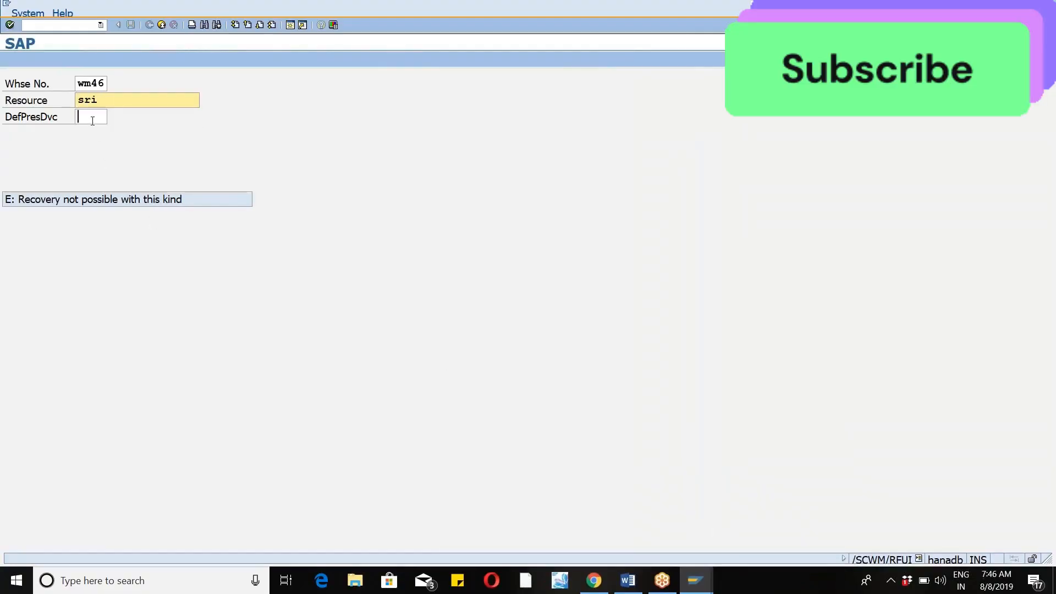
left_click(92, 120)
left_click(87, 136)
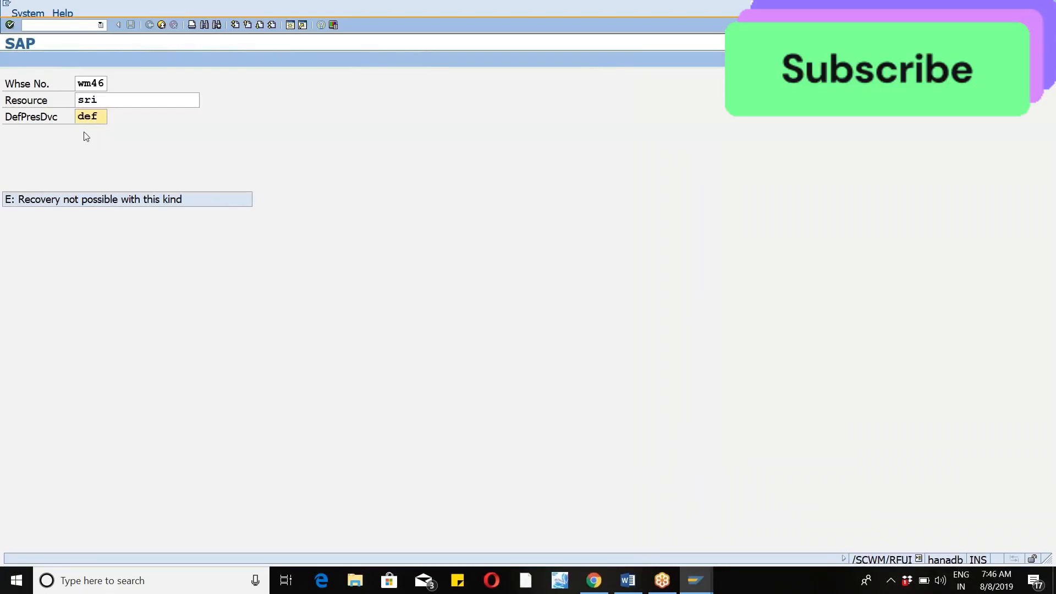
key("Return")
Start transaction spro in a new session and expand the SAP Reference IMG down to Extended Warehouse Management.
left_click(290, 29)
type("spro")
key("Return")
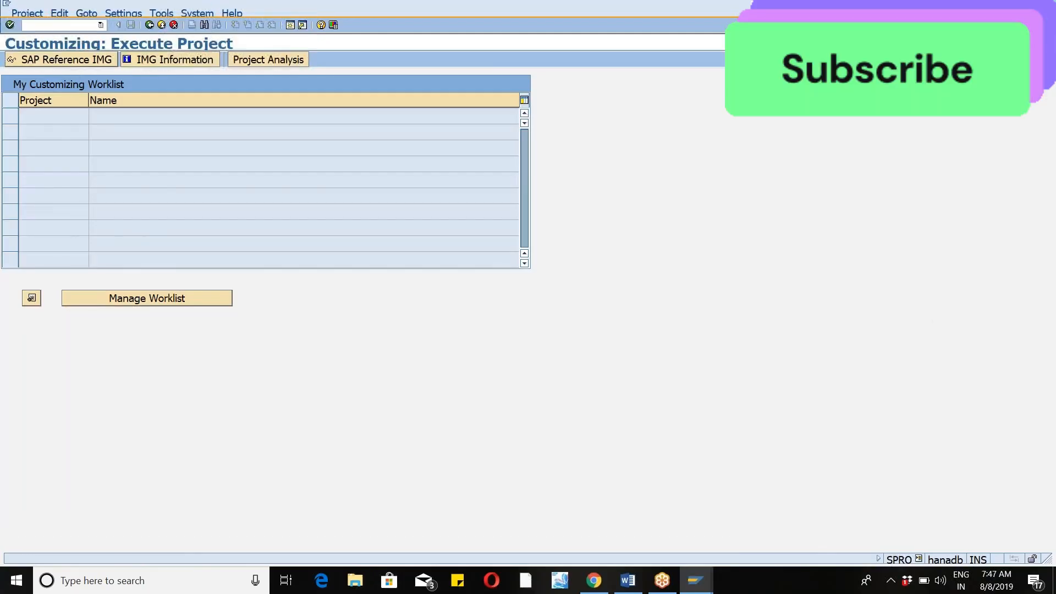
key("F5")
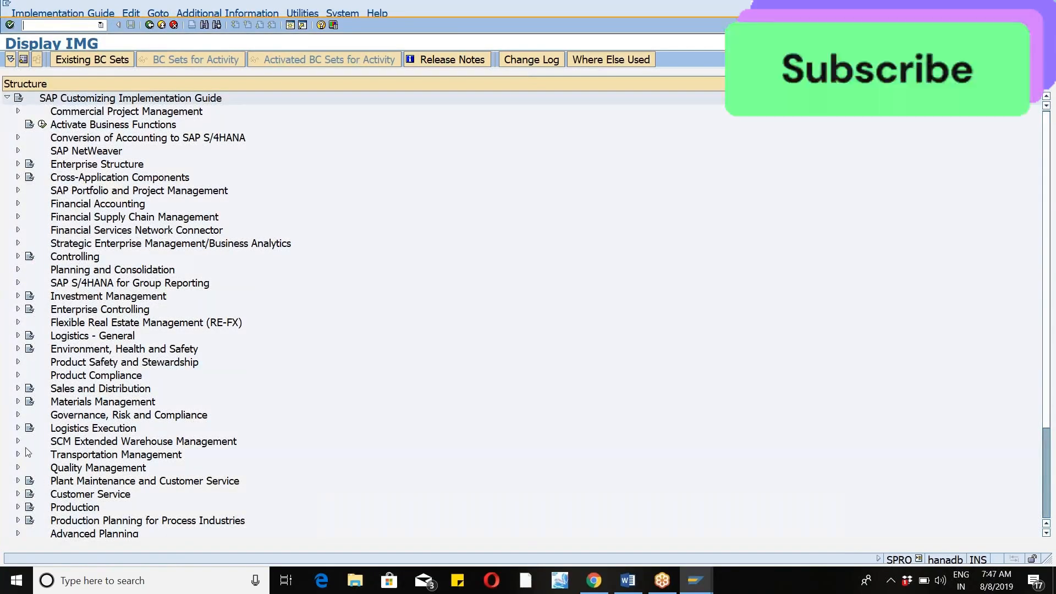
left_click(18, 441)
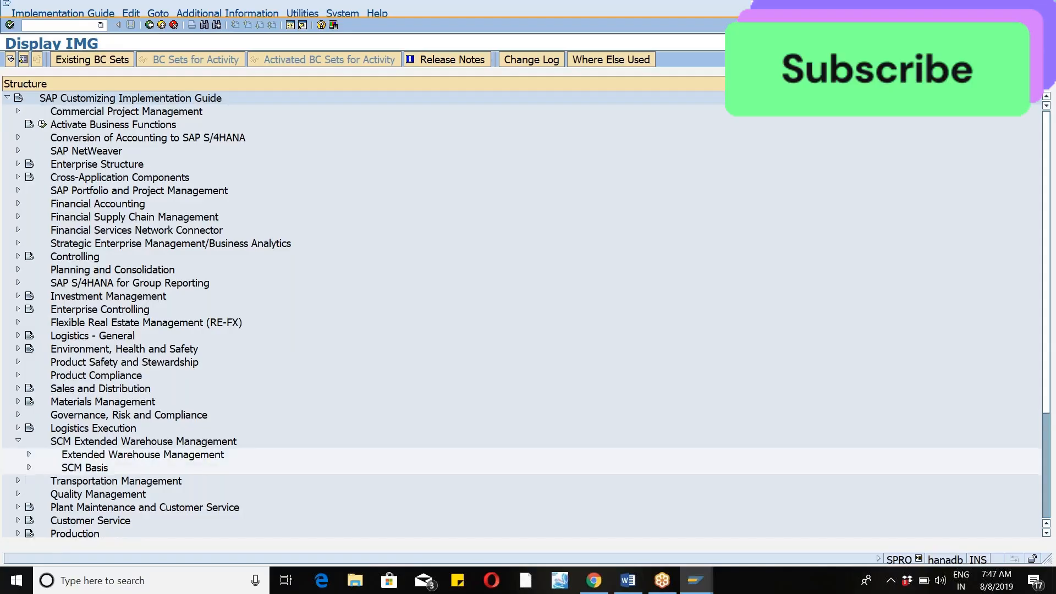
left_click(29, 455)
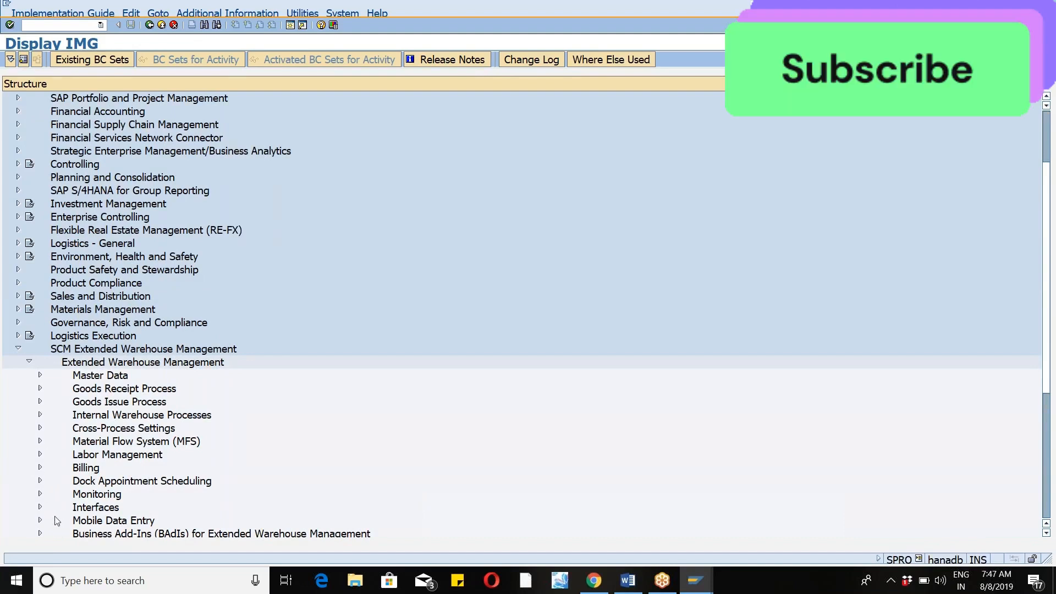
Check the Resource Management activities under Cross-Process Settings and collapse that node again.
left_click(40, 427)
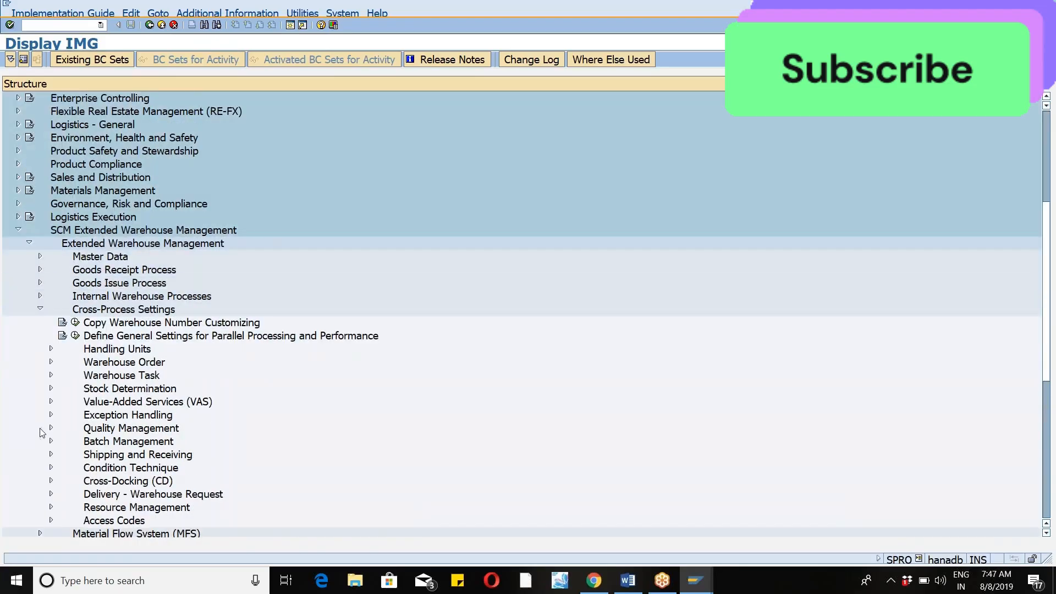
left_click(51, 507)
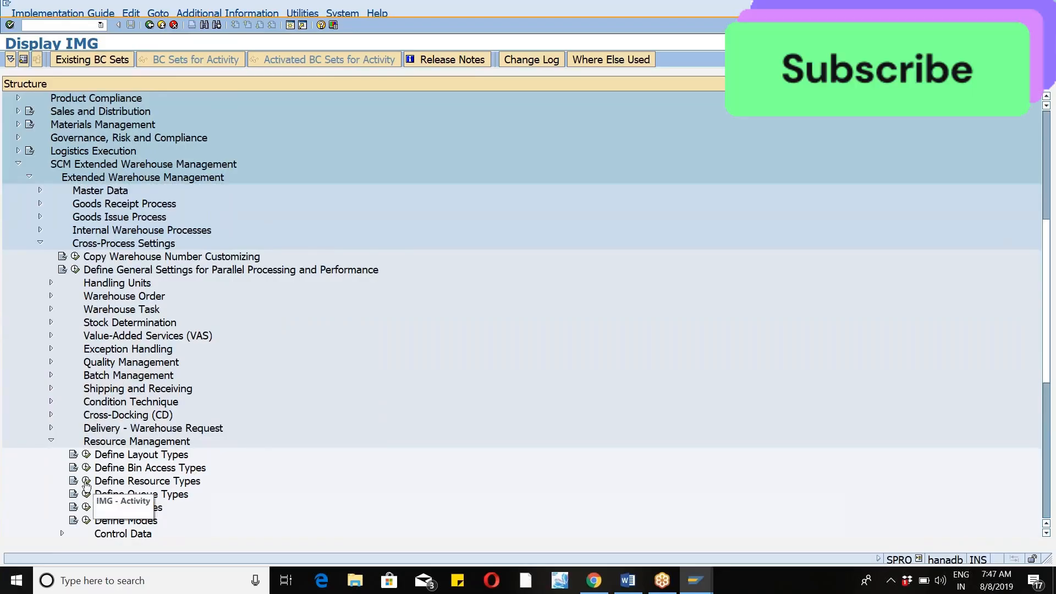
left_click(51, 442)
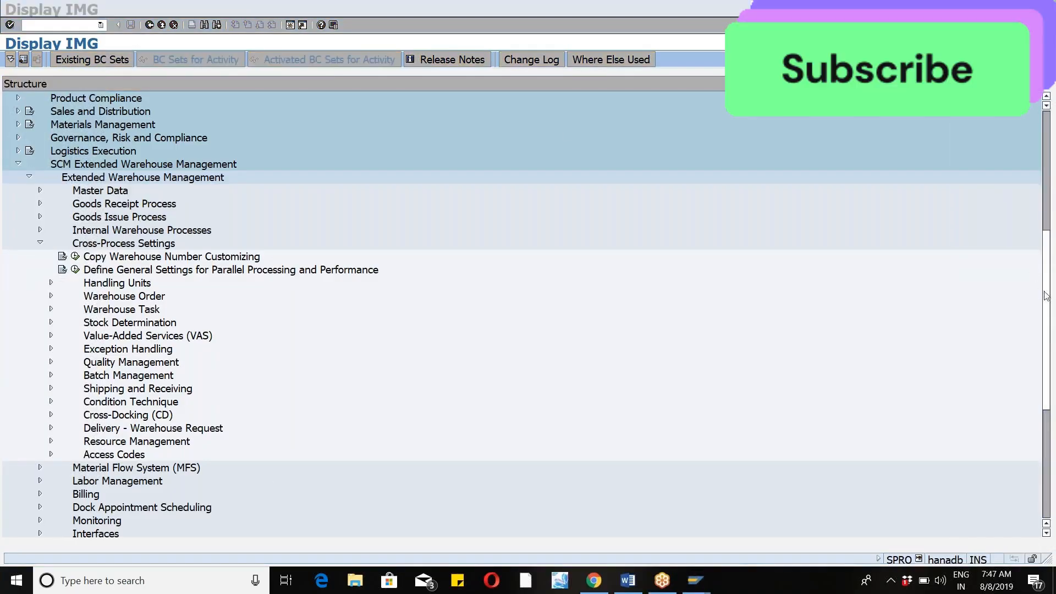
Open the RF Menu Manager activity under Mobile Data Entry, Radio Frequency (RF) Framework.
left_click_drag(1047, 296, 1048, 329)
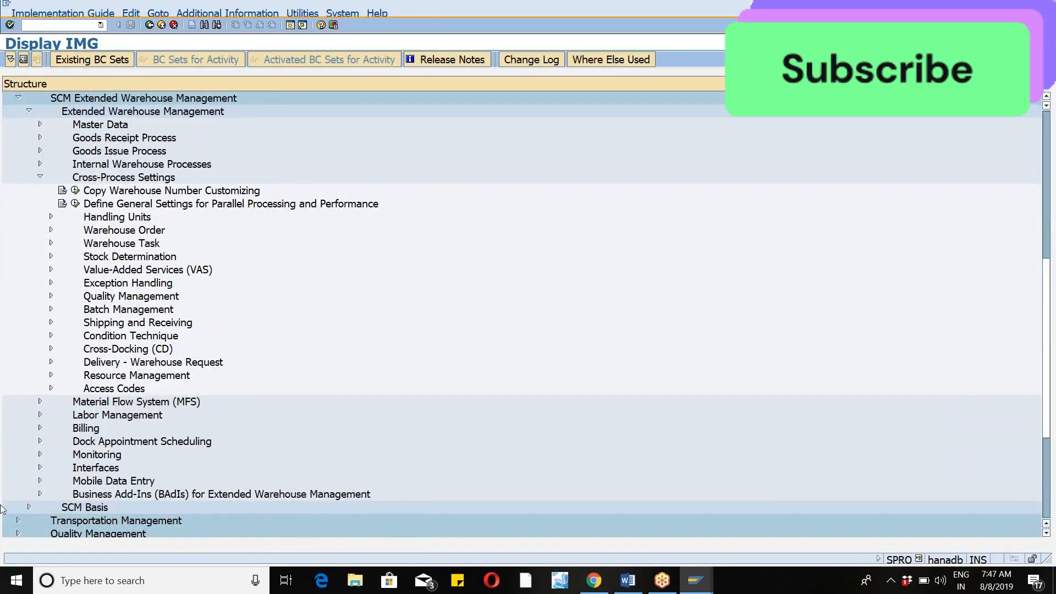
left_click(40, 480)
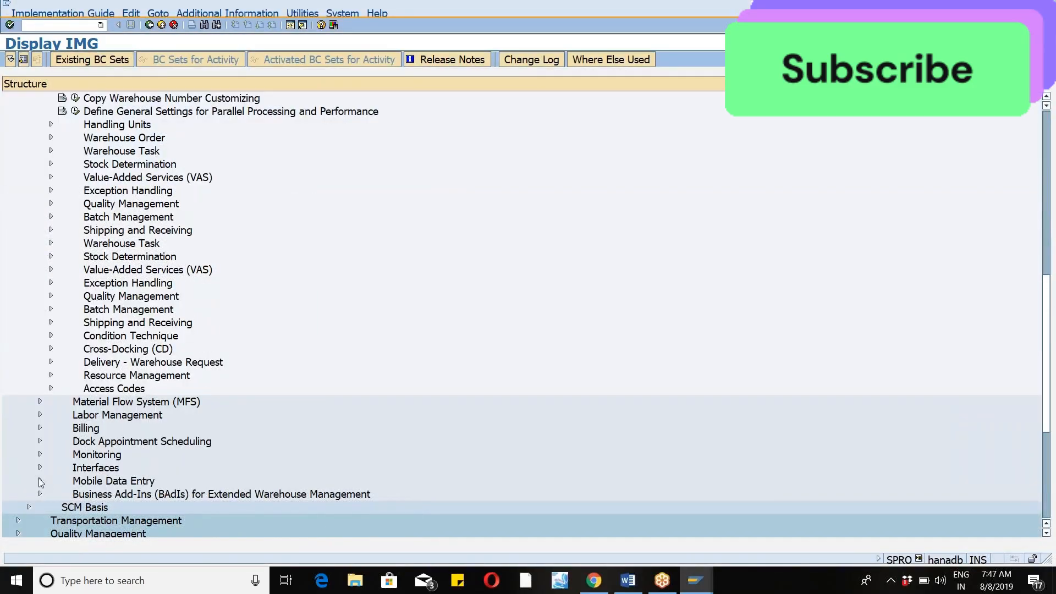
left_click(49, 400)
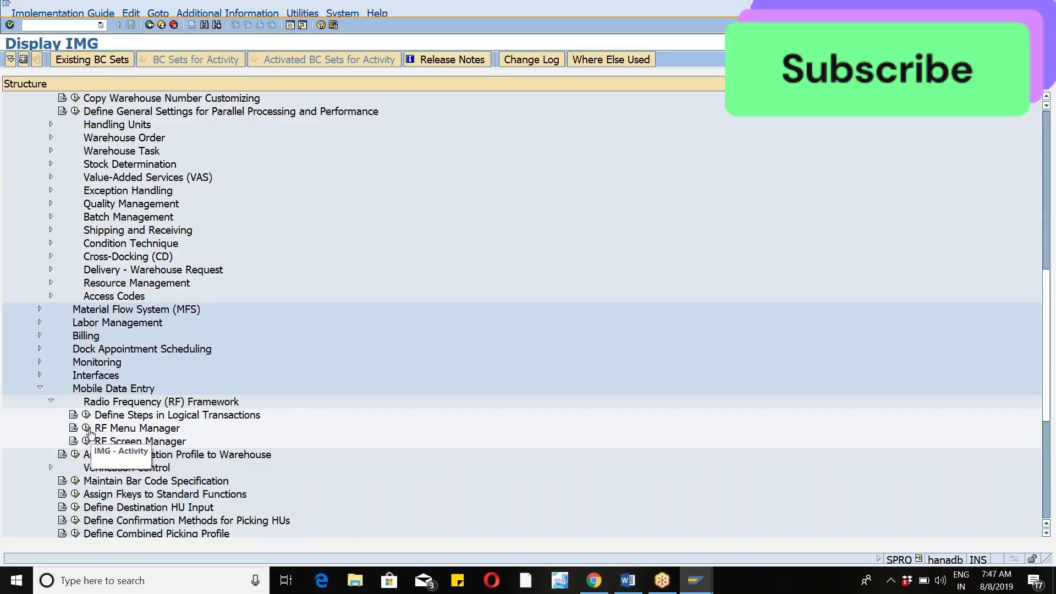
left_click(87, 429)
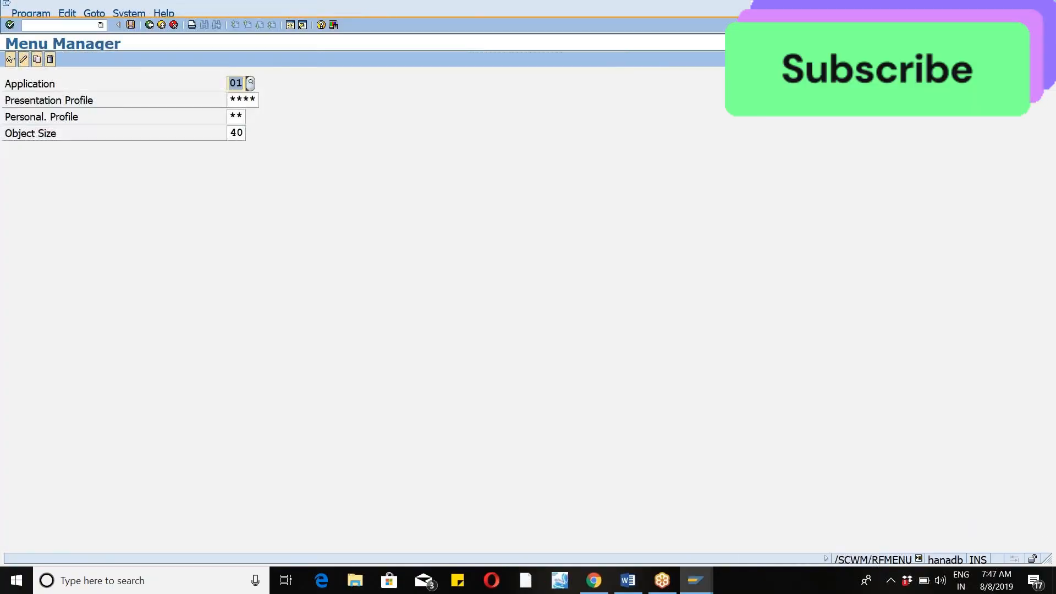
Display the menus for application 01 and switch to change mode, accepting changes to standard settings and the proposed customizing request.
left_click(10, 61)
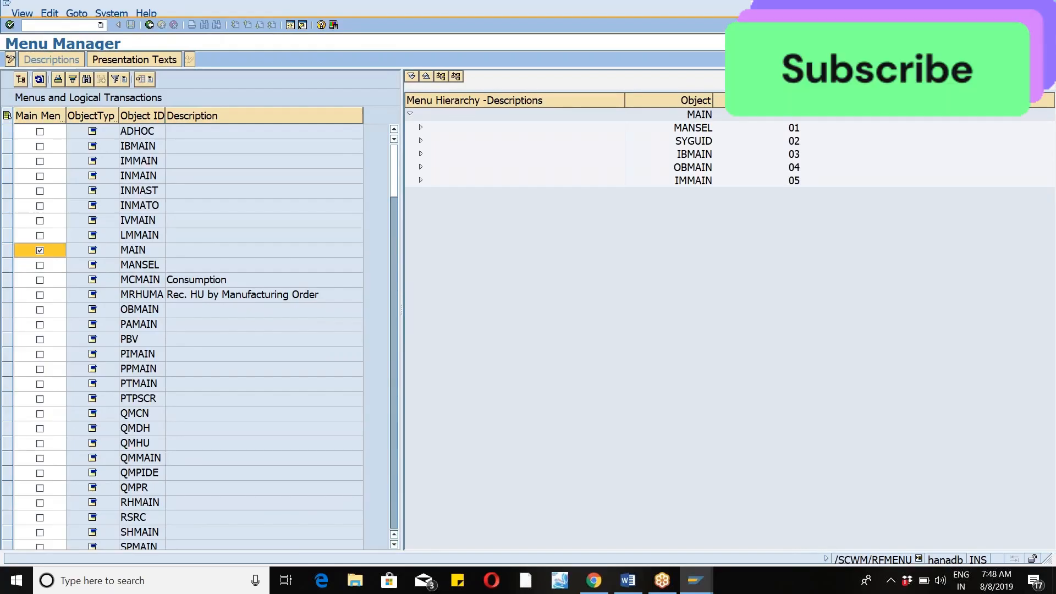
left_click(10, 59)
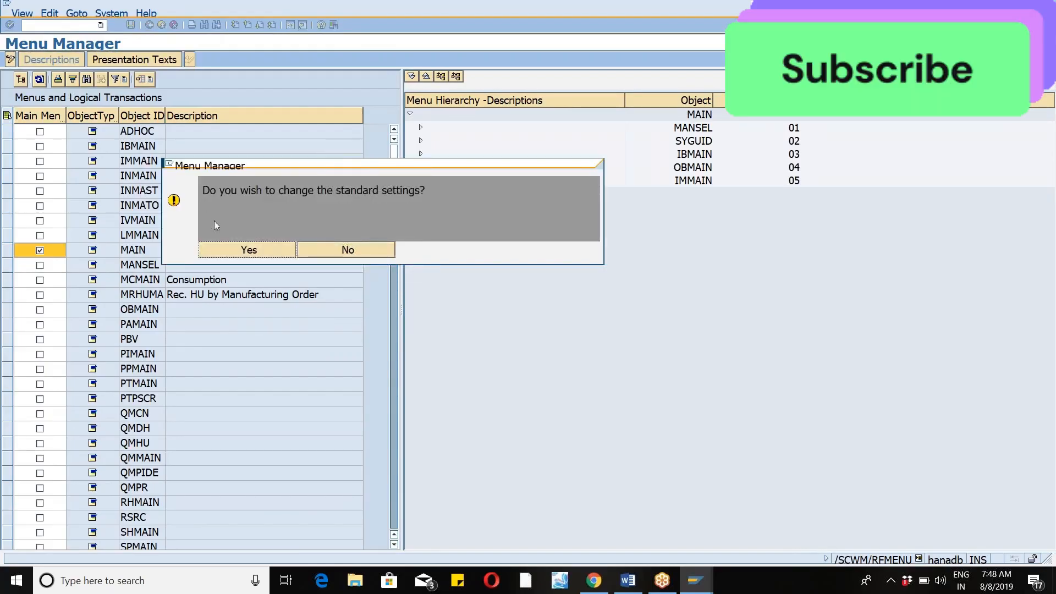
left_click(232, 252)
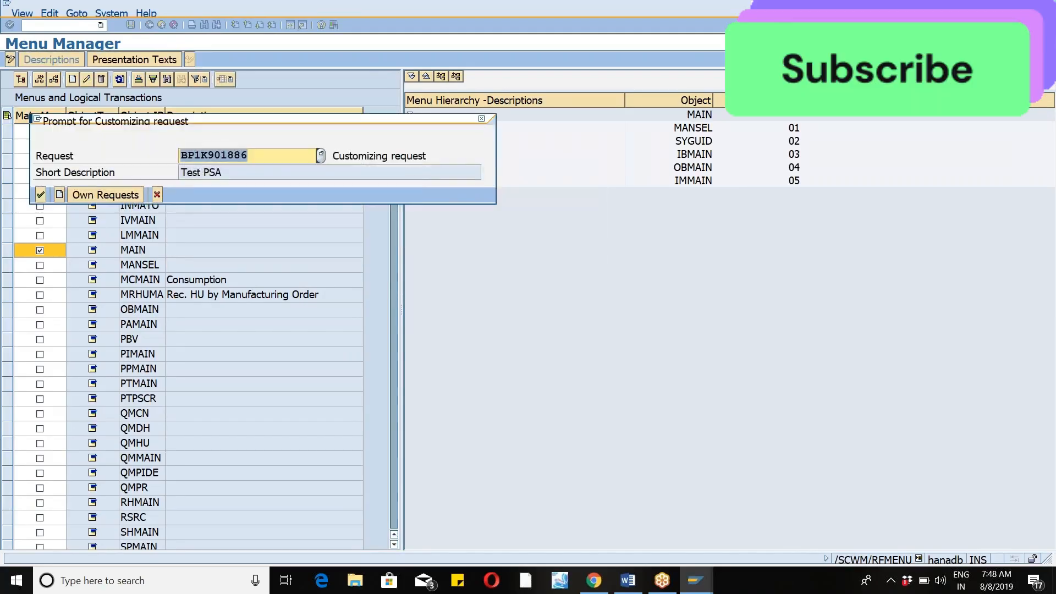
left_click(41, 195)
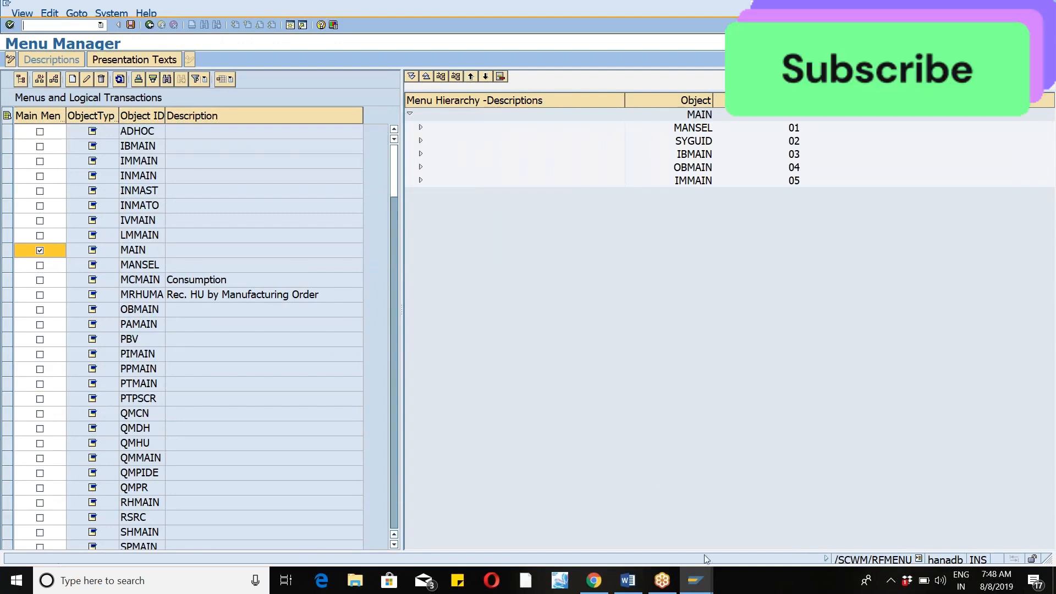
Return to the RF environment session and retry the logon with resource SRI and presentation device DEF.
left_click(700, 590)
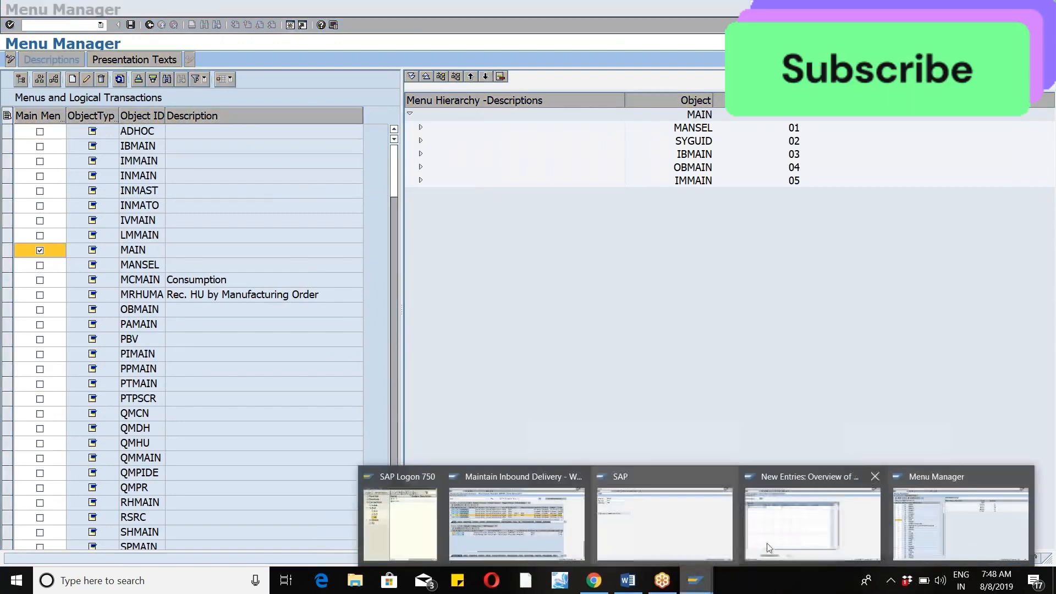
left_click(652, 514)
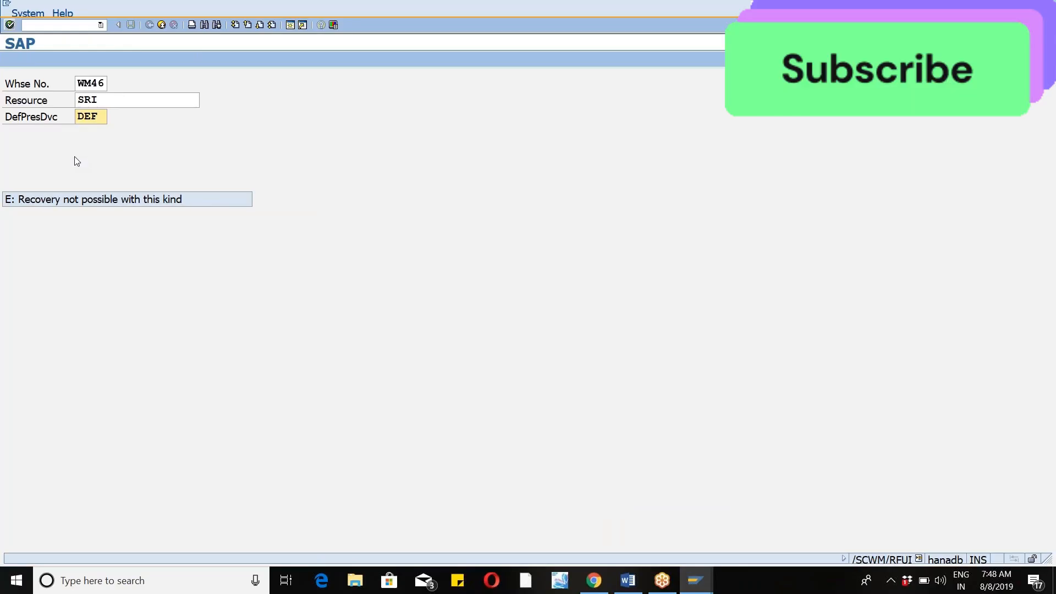
key("Return")
key("Return")
Switch to the resource maintenance session and set the default presentation device of resource SRI to ****.
left_click(695, 580)
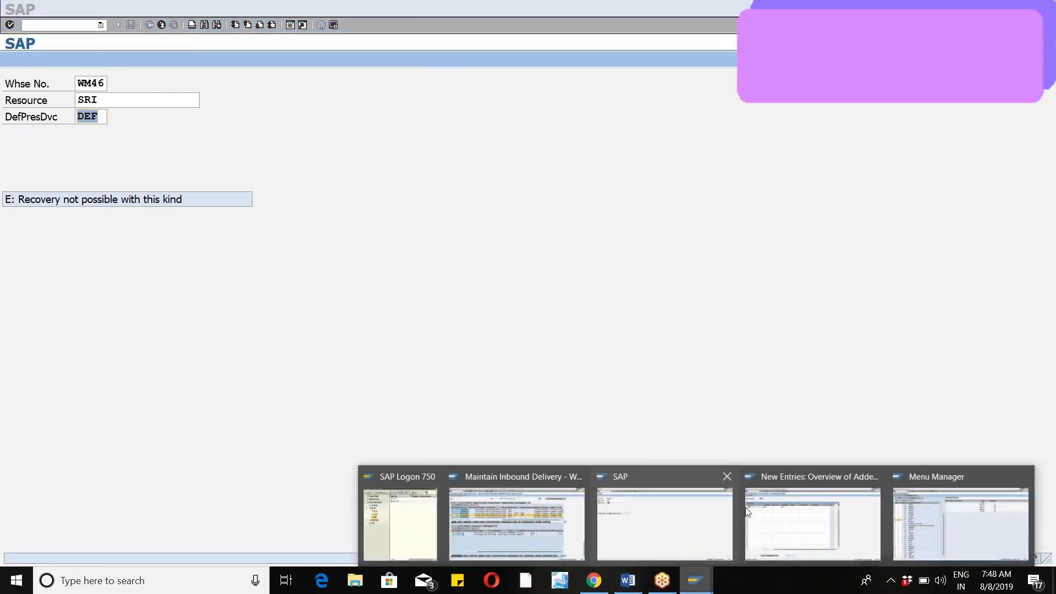
left_click(776, 496)
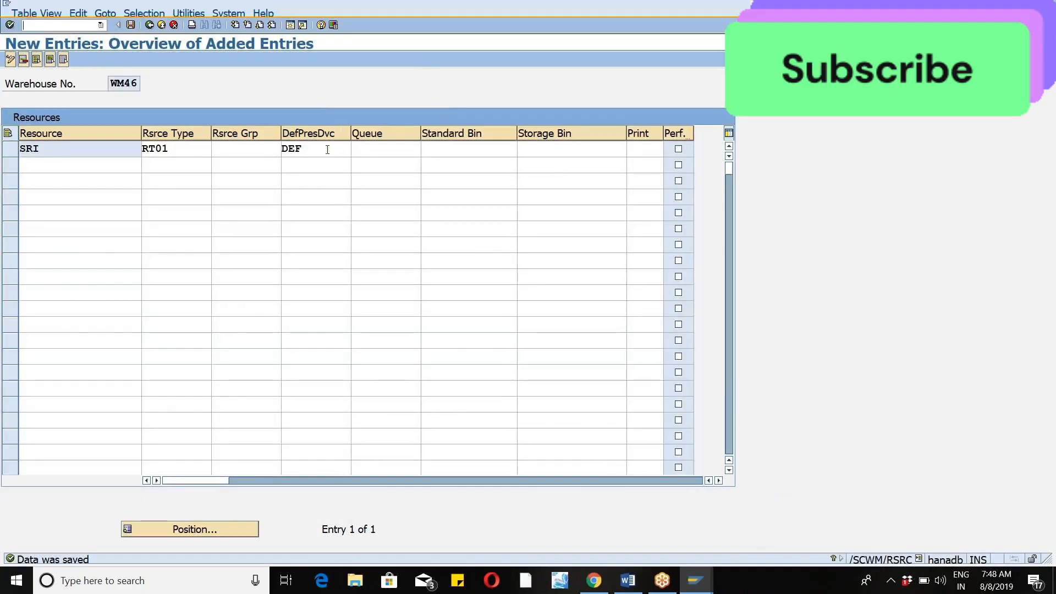
left_click(327, 149)
key("BackSpace")
key("BackSpace")
key("BackSpace")
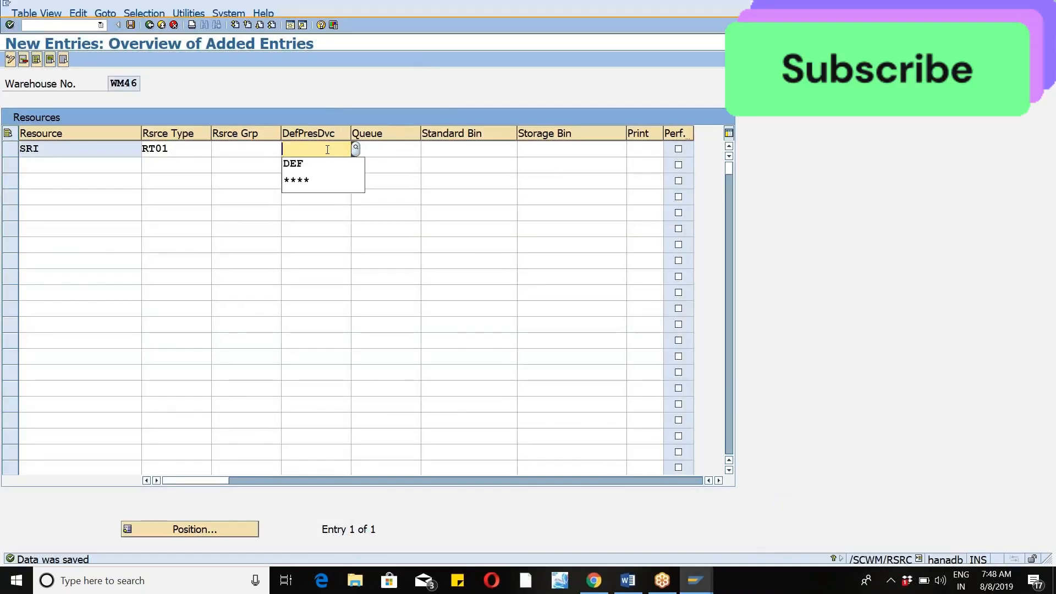
left_click(323, 180)
key("Return")
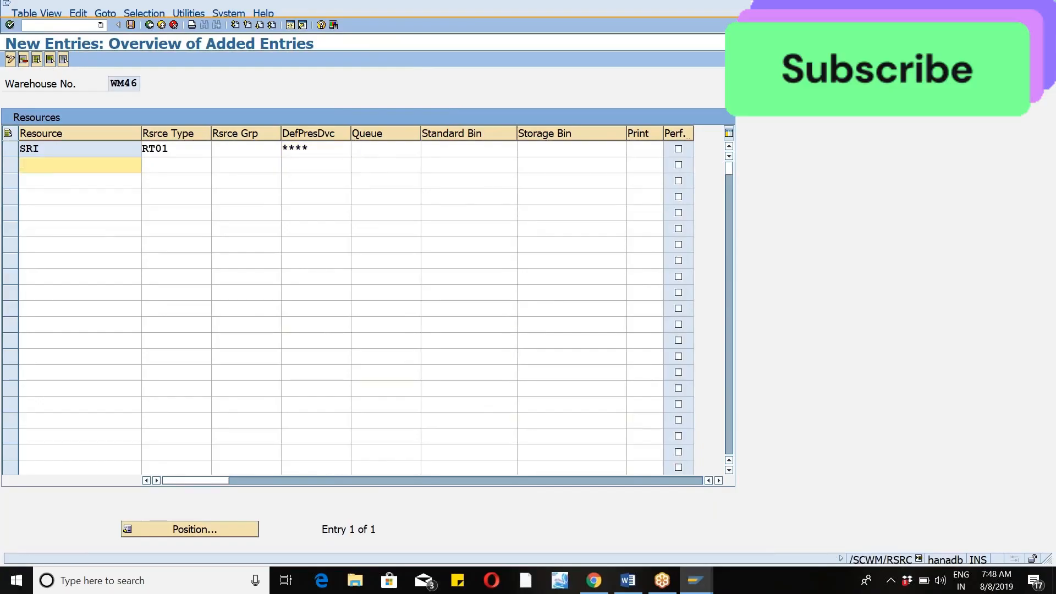
Save the resource entry, return to the RF logon session and set the default presentation device to ****.
left_click(131, 26)
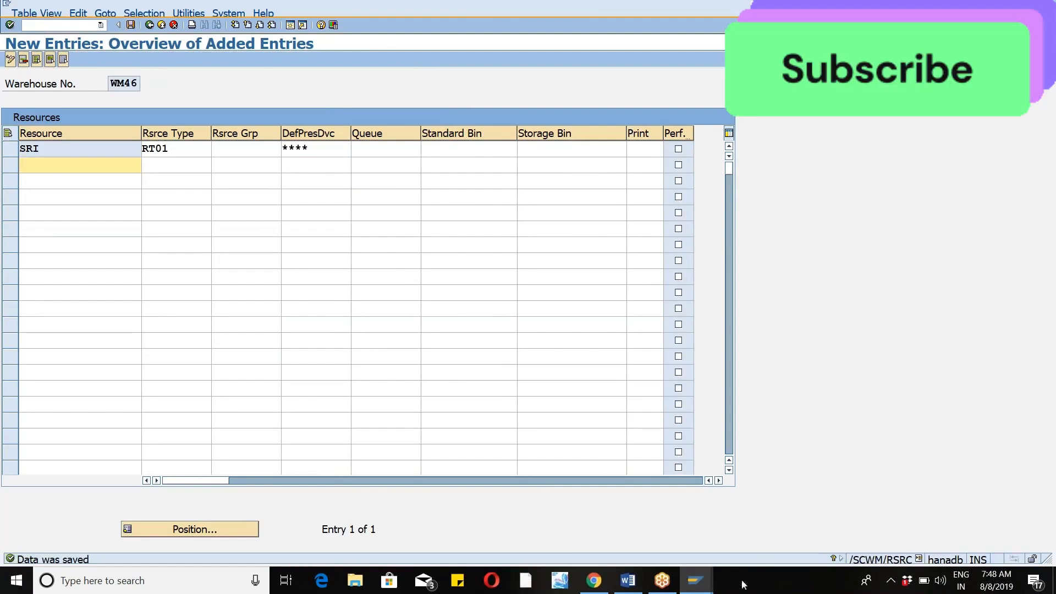
left_click(696, 581)
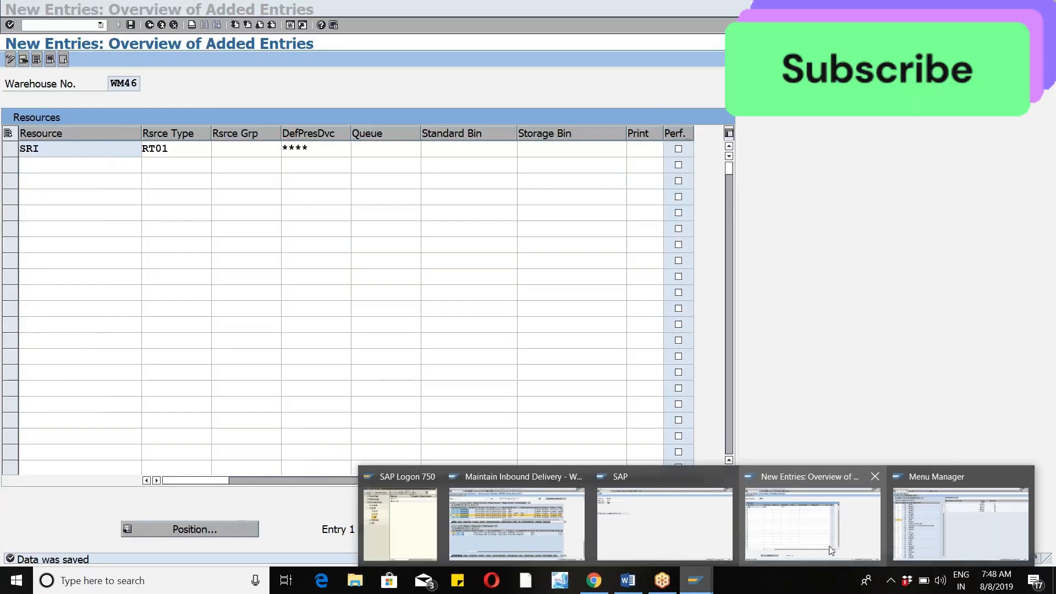
left_click(677, 545)
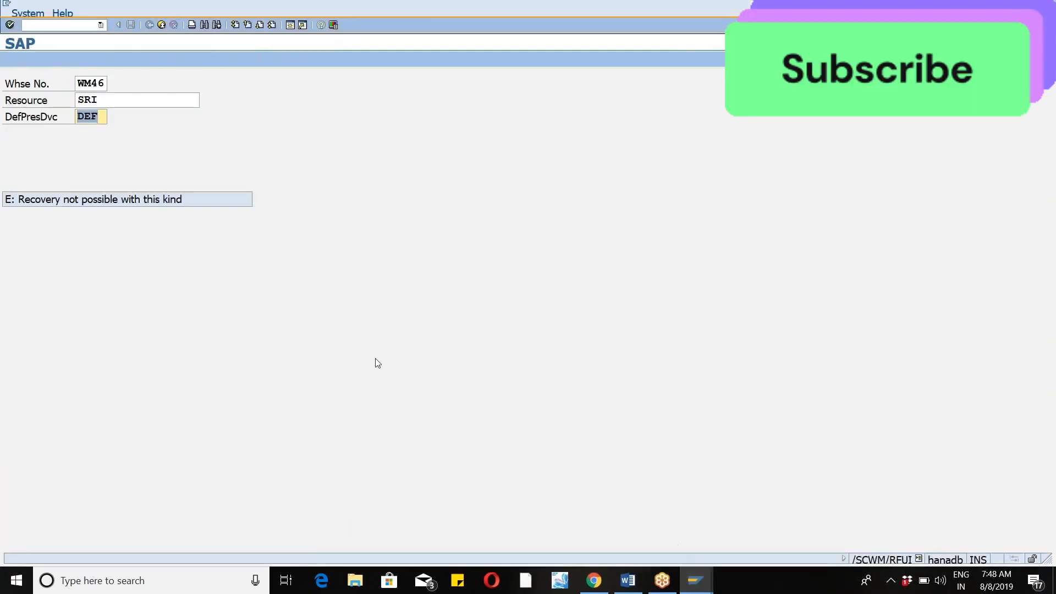
key("BackSpace")
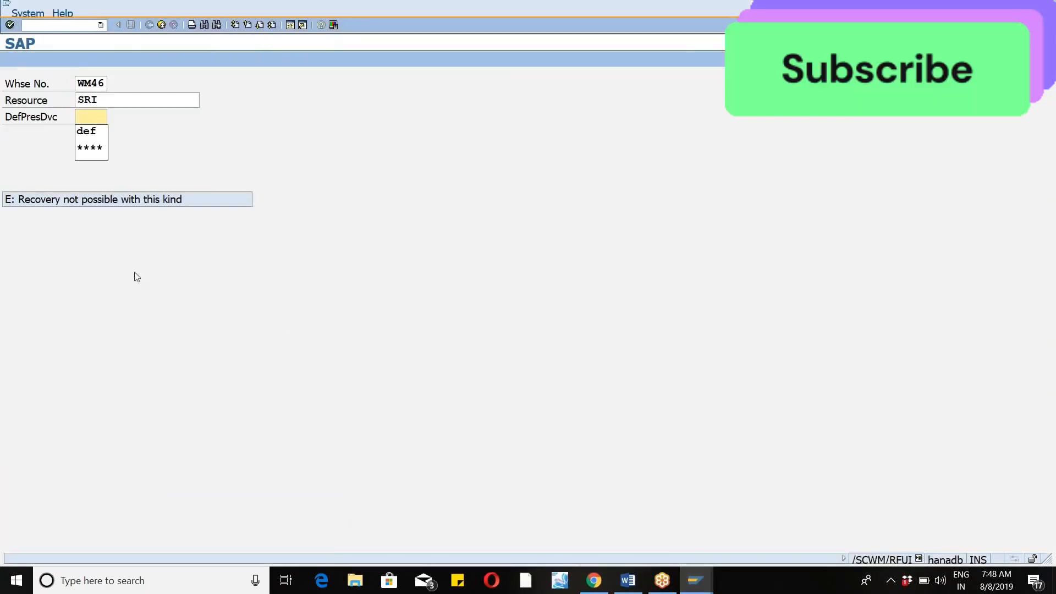
left_click(87, 147)
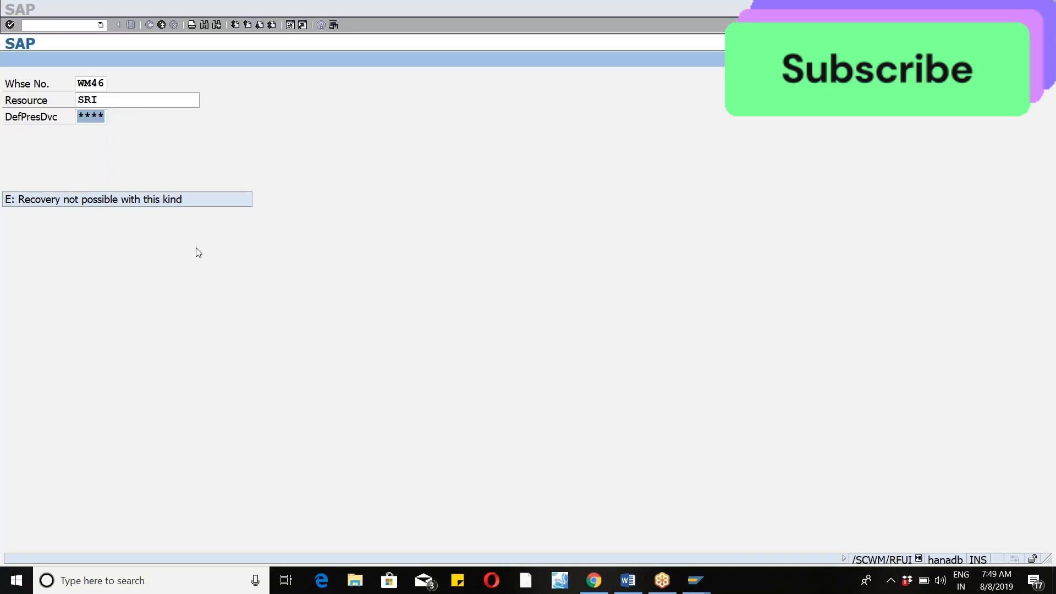
Try the RF logon with warehouse WM45, resource SRI and presentation device DEF, and exit.
left_click(105, 84)
key("BackSpace")
type("5")
key("Tab")
key("Tab")
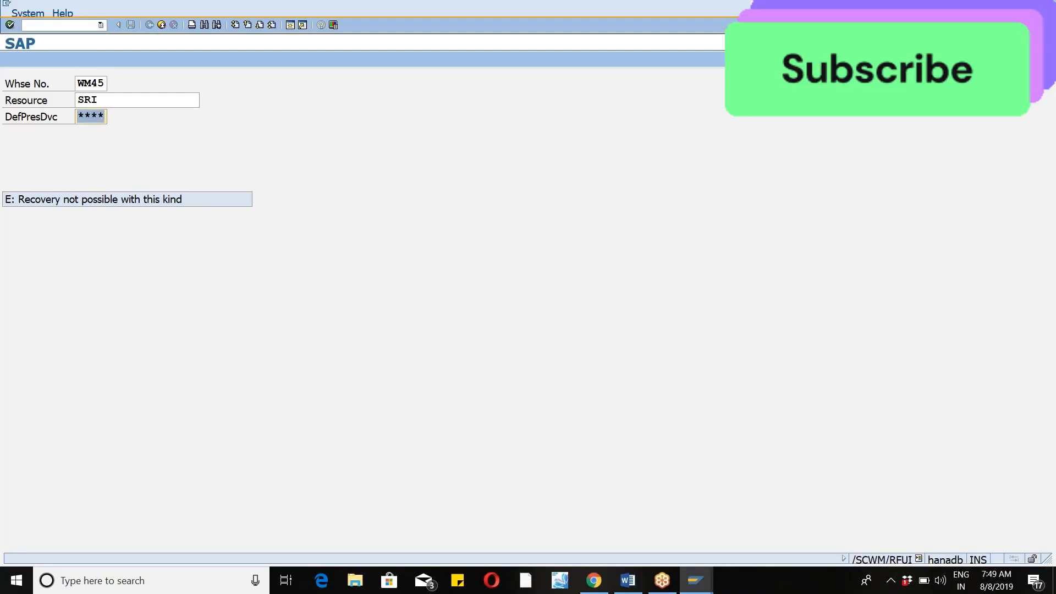
type("DEF")
left_click(160, 26)
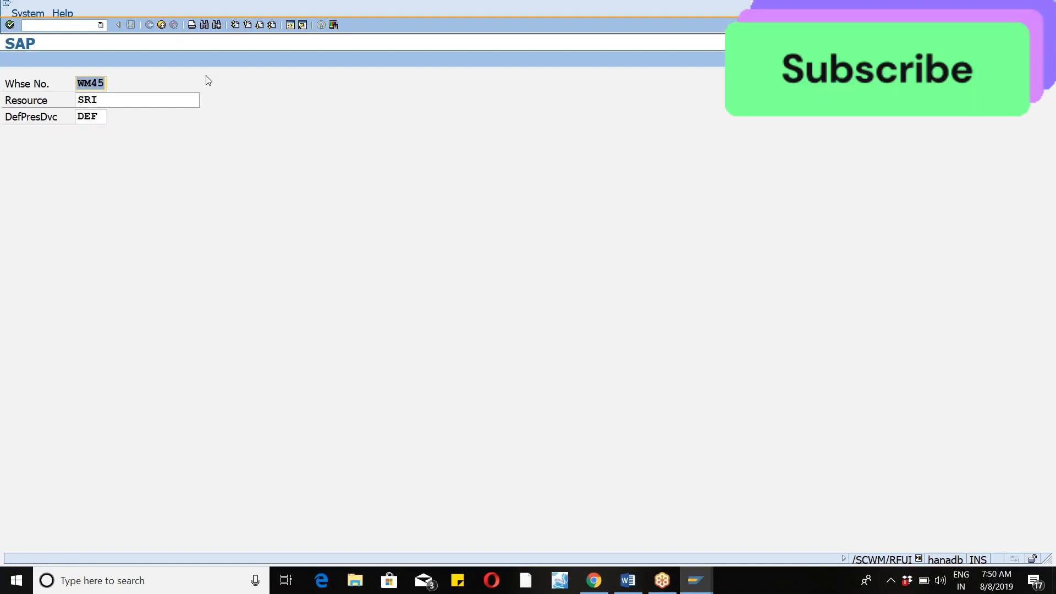
Restart the RF transaction /n/scwm/rfui, enter the account password and log in.
left_click(96, 26)
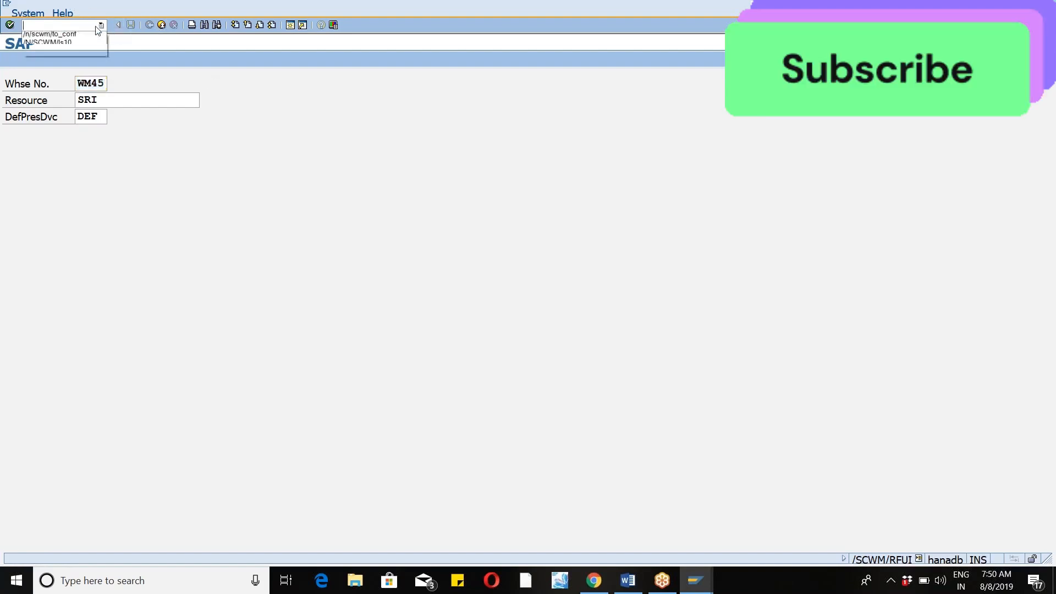
left_click(63, 52)
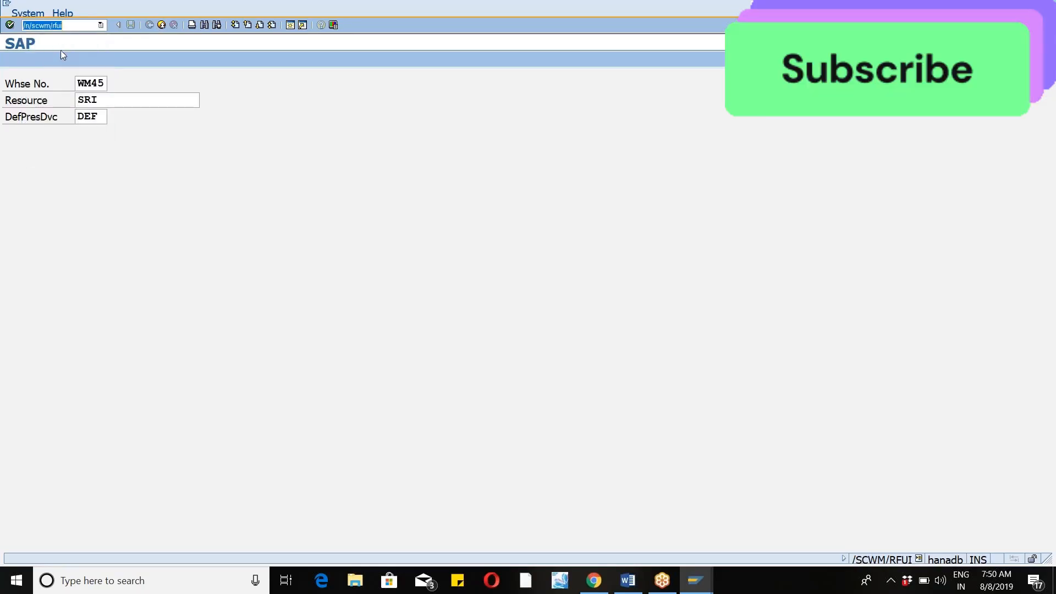
key("Return")
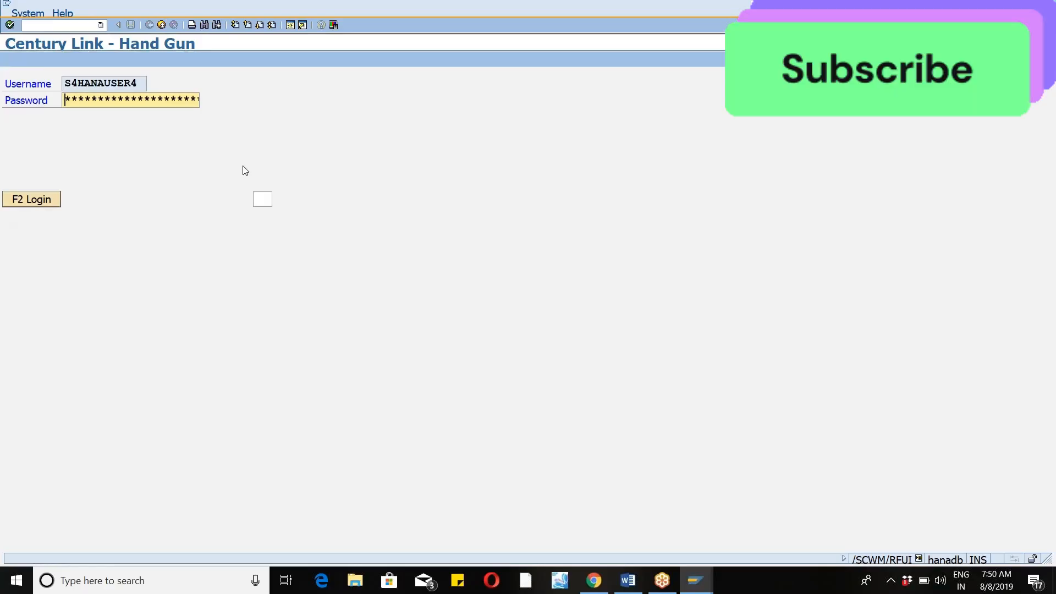
type("*******")
key("Return")
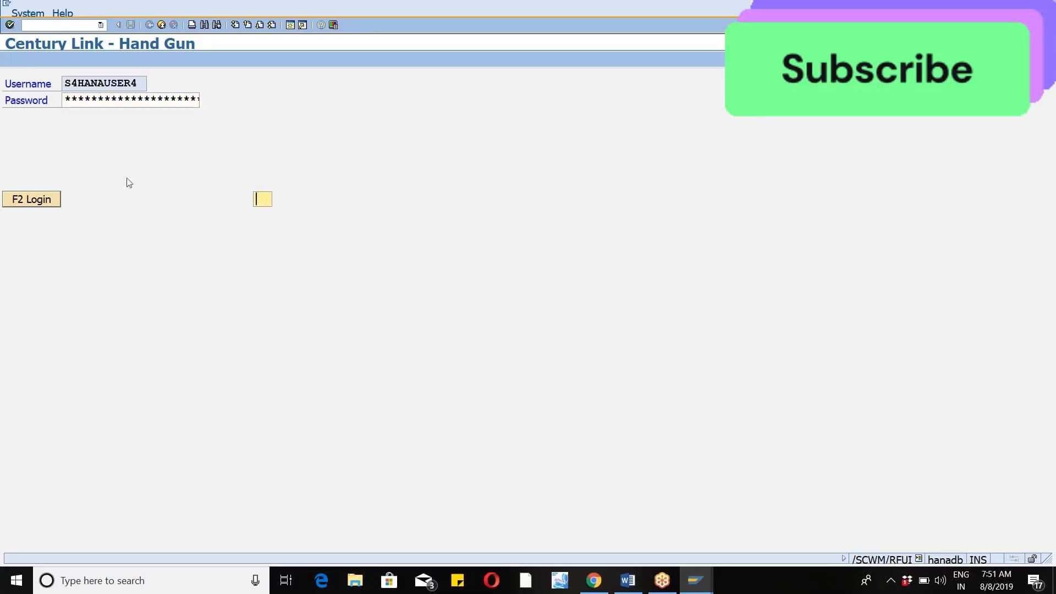
left_click(40, 203)
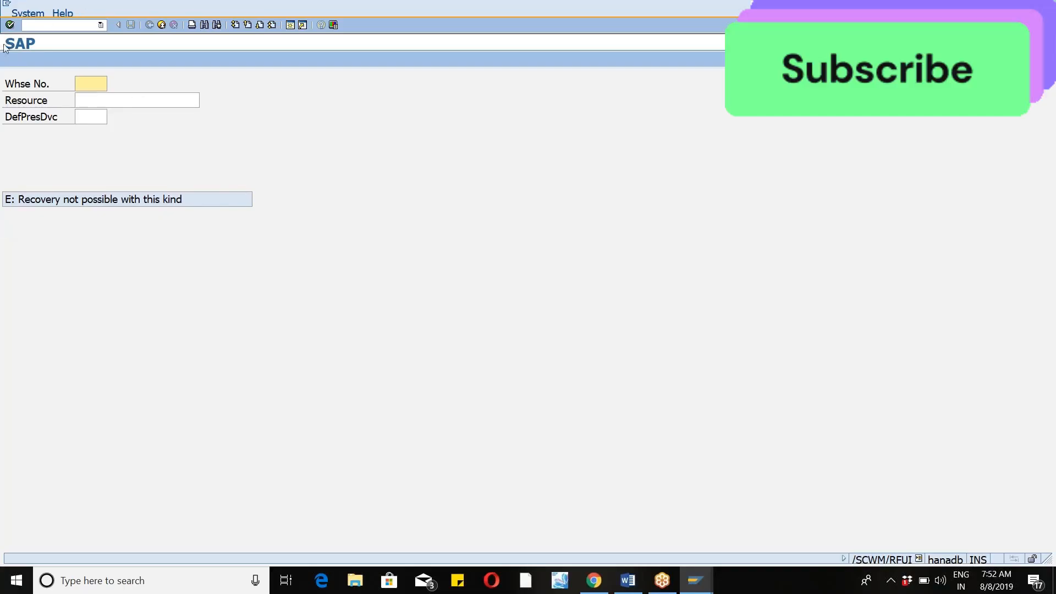
Open an additional SAP session, launch Notepad and move its blank window fully into view.
left_click(291, 27)
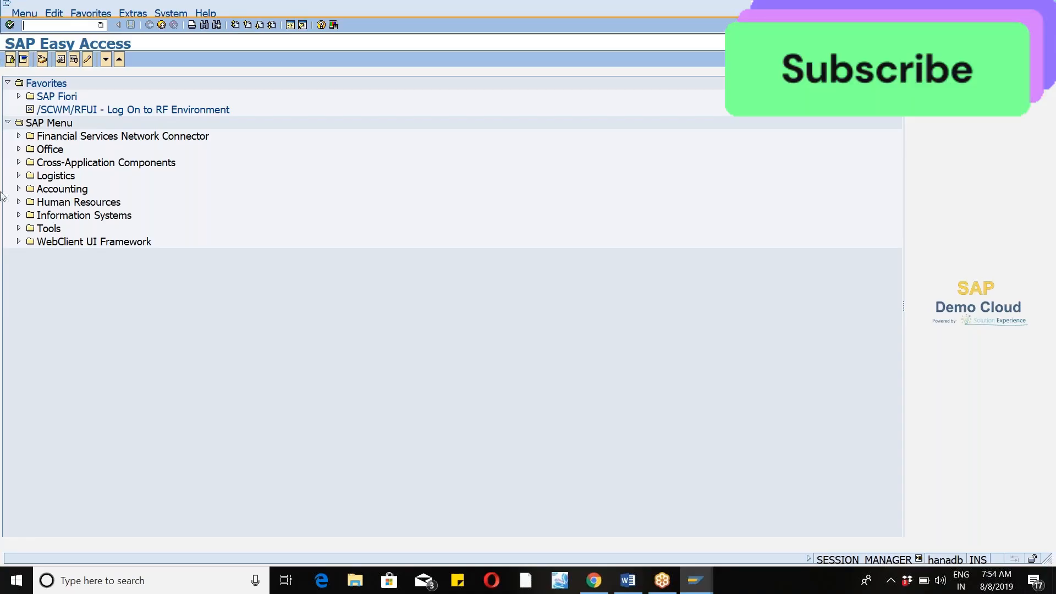
left_click(106, 586)
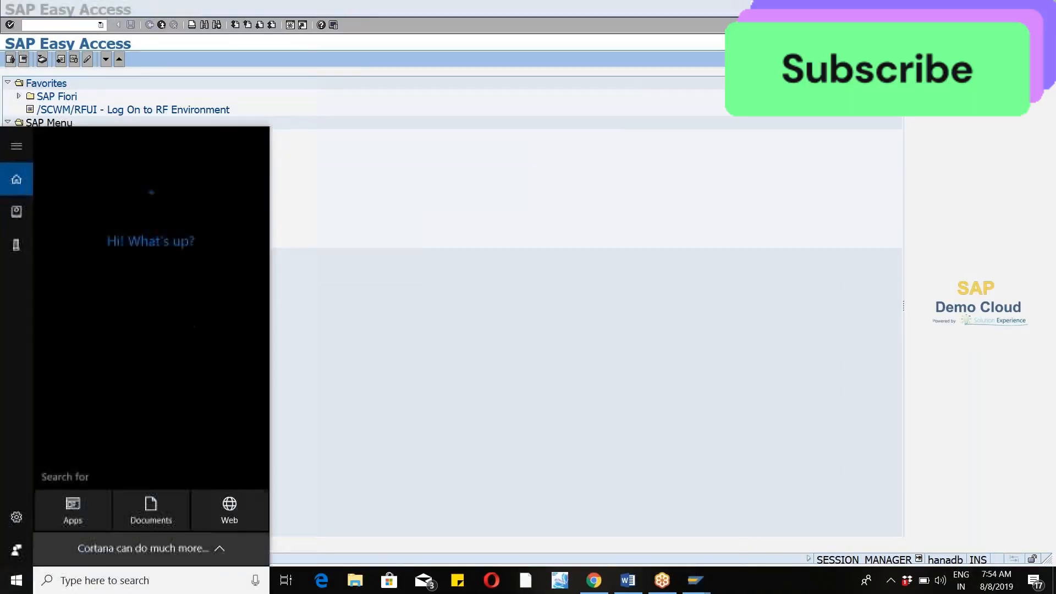
type("note")
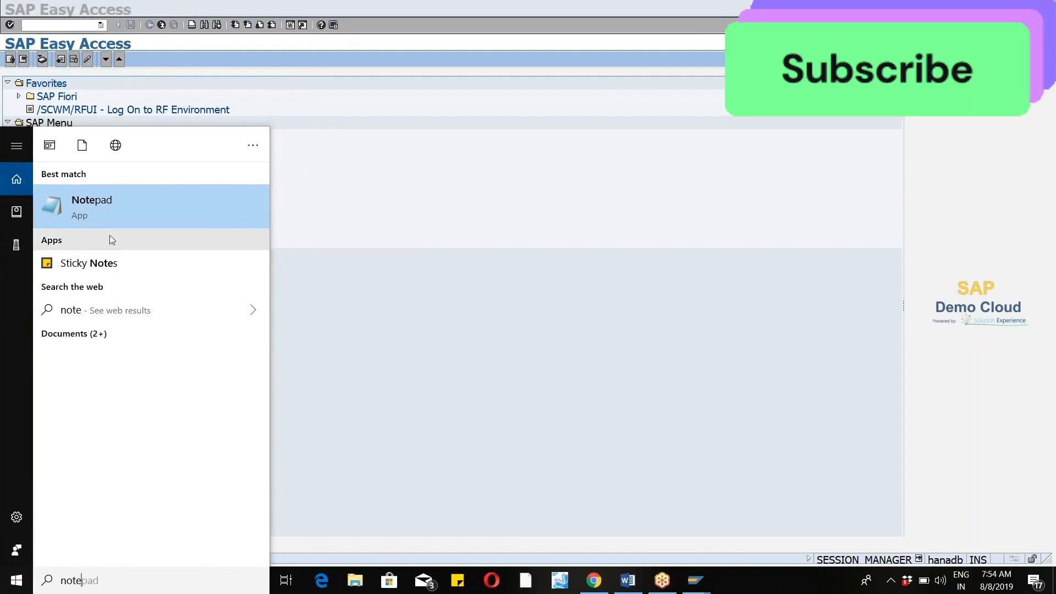
left_click(116, 203)
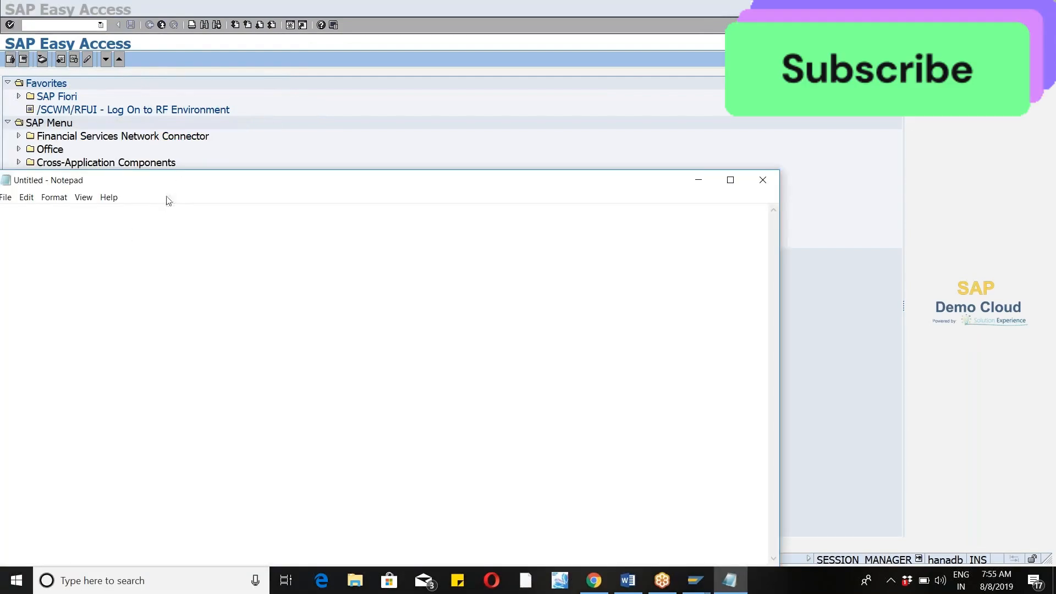
left_click_drag(168, 186, 251, 146)
Write the heading "exceptional Hanling" in the note, followed by a blank line.
type("exceptional")
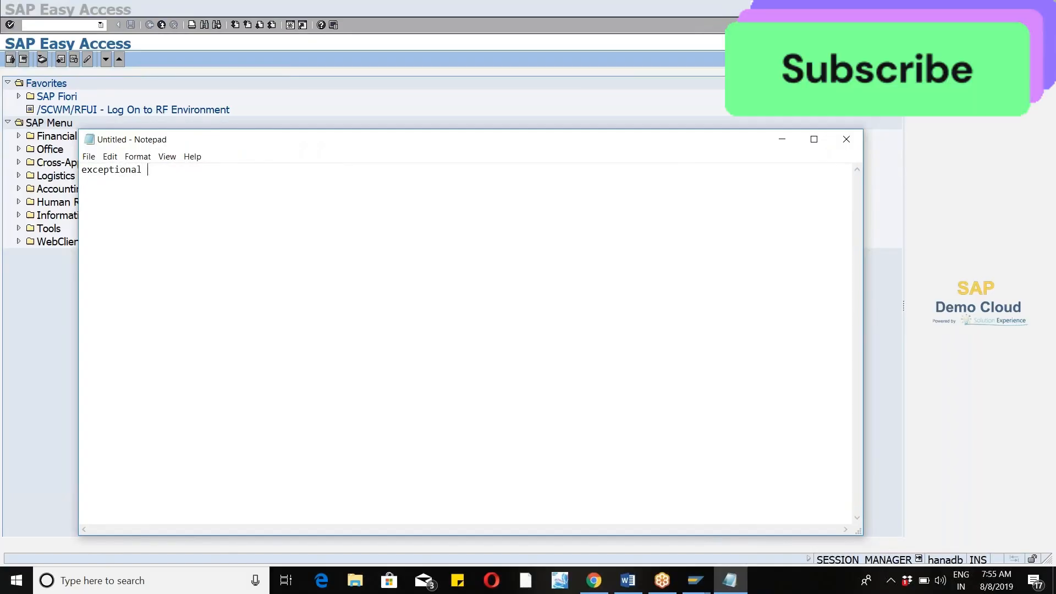
type(" Hanlin")
type("d")
key("BackSpace")
type("g")
key("Return")
key("Return")
Add the first numbered item "1) Business Contect" below the heading.
type("1) Business Contect")
key("BackSpace")
key("BackSpace")
key("BackSpace")
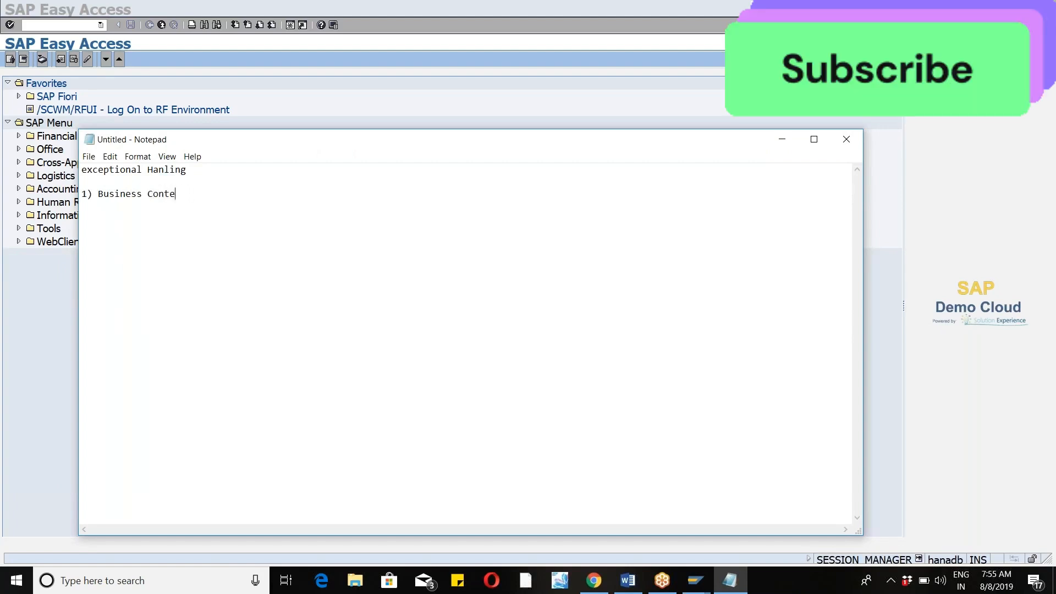
type("ct")
key("Return")
Add the list items "2) Environment" and "3) Process code" to the note.
type("2) Envio")
key("BackSpace")
type("t")
key("BackSpace")
type("ironment ")
type("4")
type(")")
type("Process")
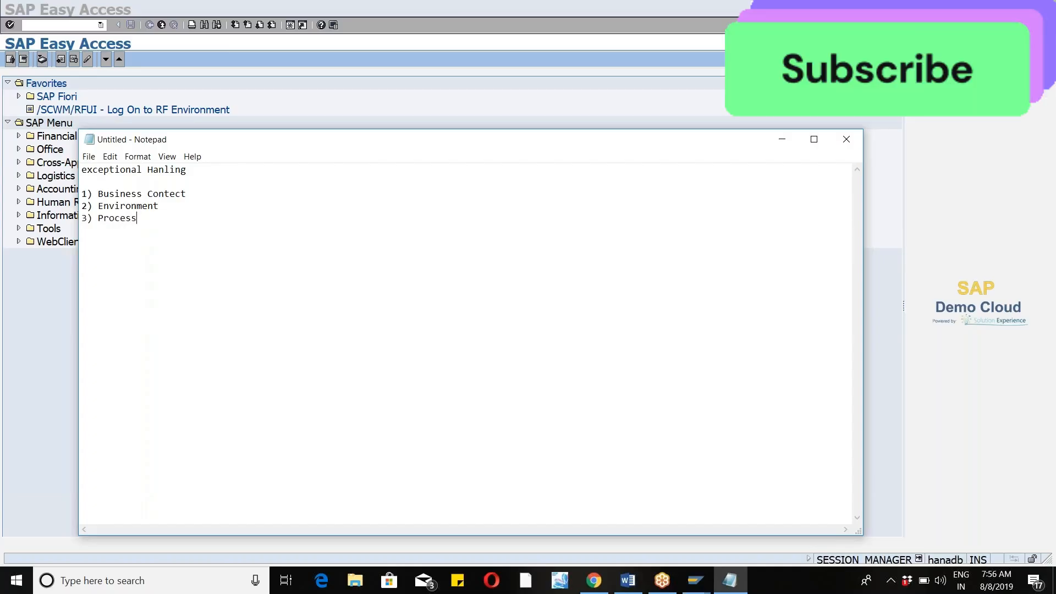
type(" code")
key("Return")
key("Return")
Switch to the SAP Easy Access session, run transaction spro and display the SAP Reference IMG.
left_click(694, 582)
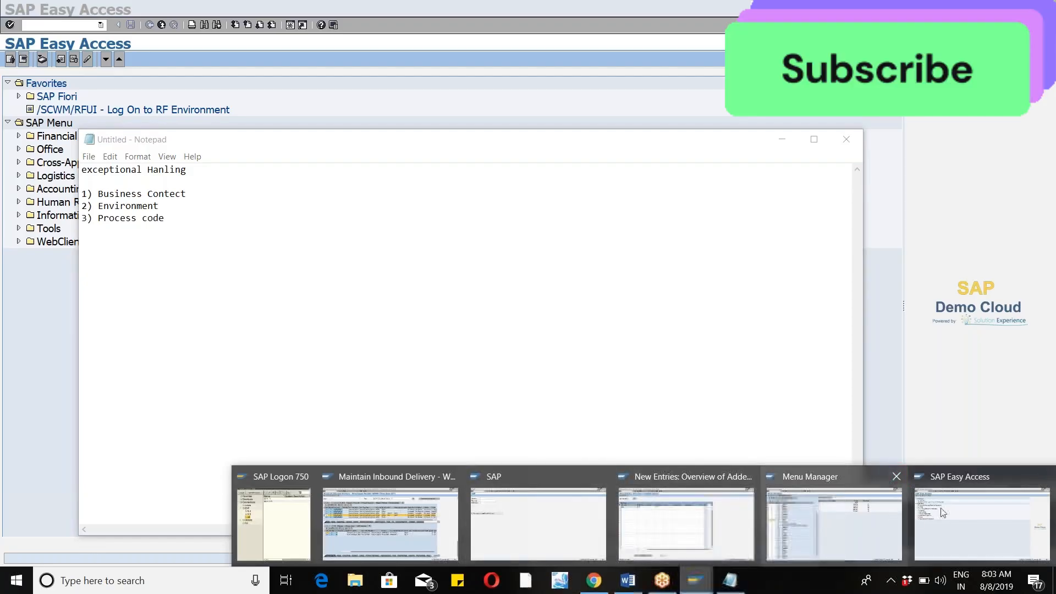
left_click(951, 527)
type("spro")
key("Return")
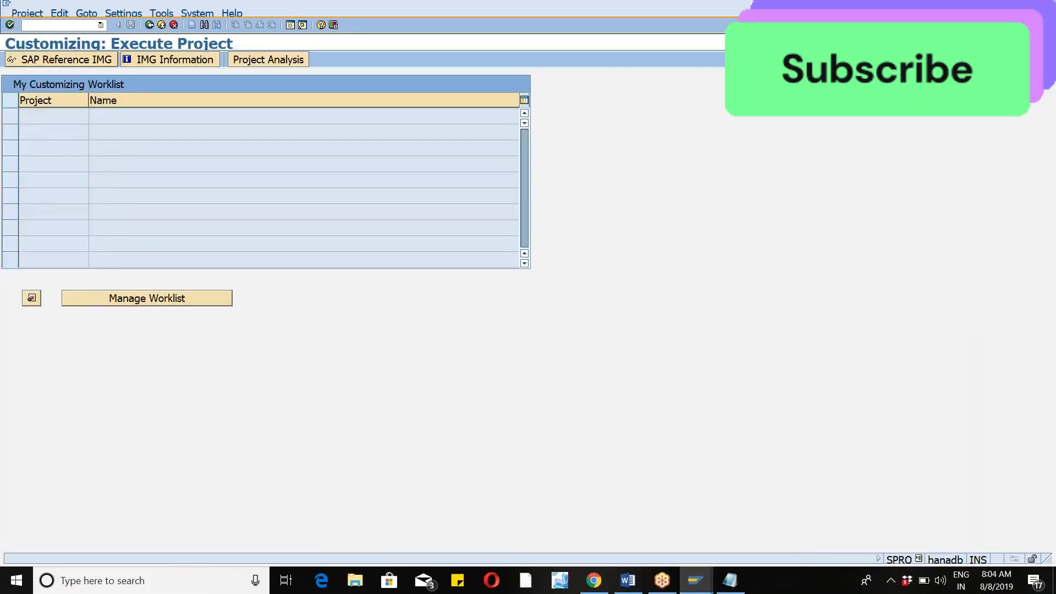
key("F5")
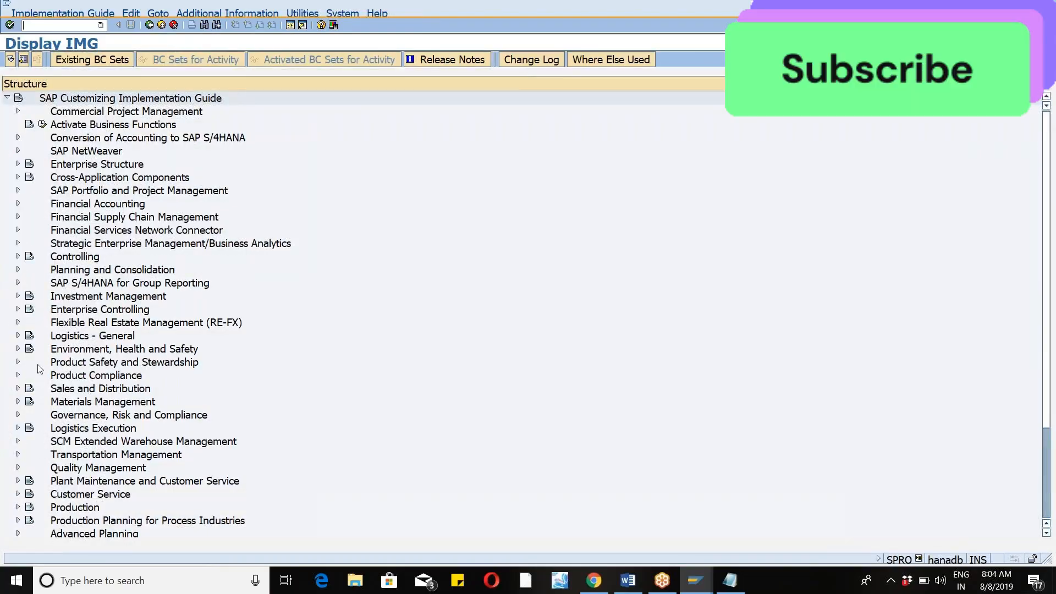
Open the Create Exception Code view via SCM Extended Warehouse Management, Extended Warehouse Management, Cross-Process Settings, Exception Handling.
left_click(18, 441)
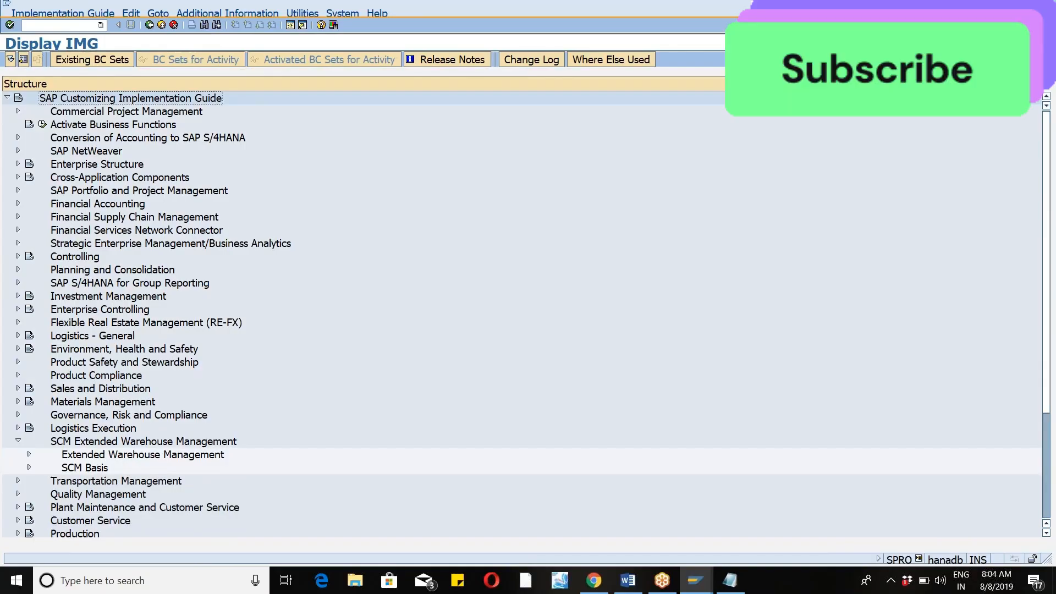
left_click(29, 454)
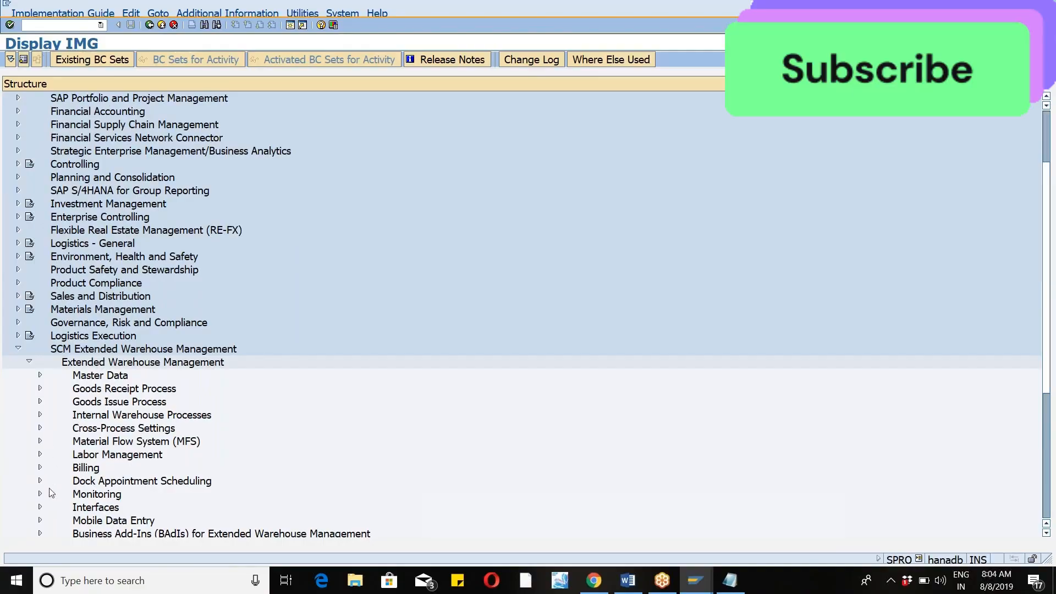
left_click(41, 428)
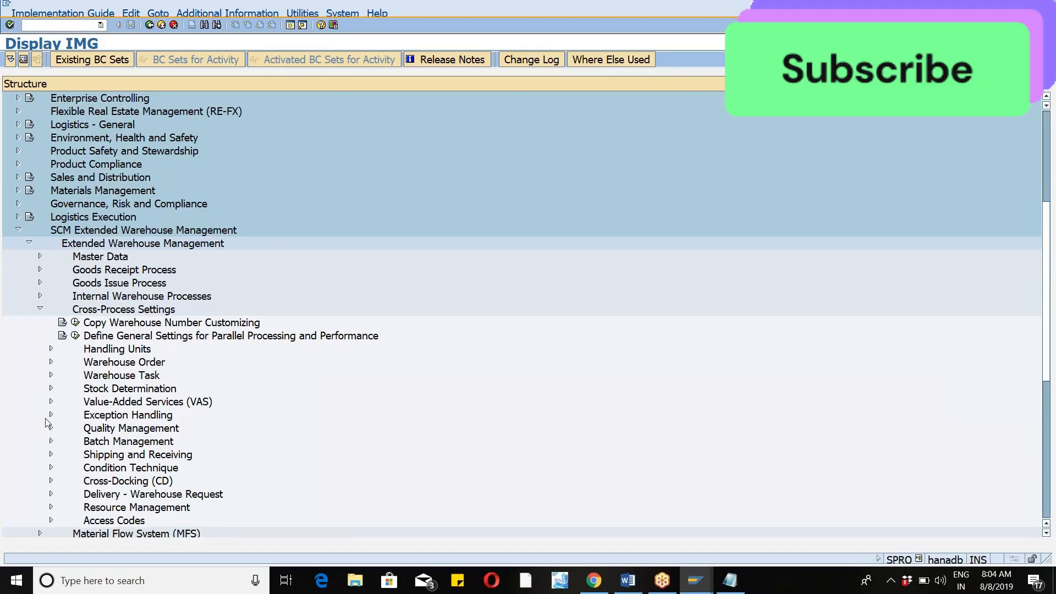
left_click(51, 414)
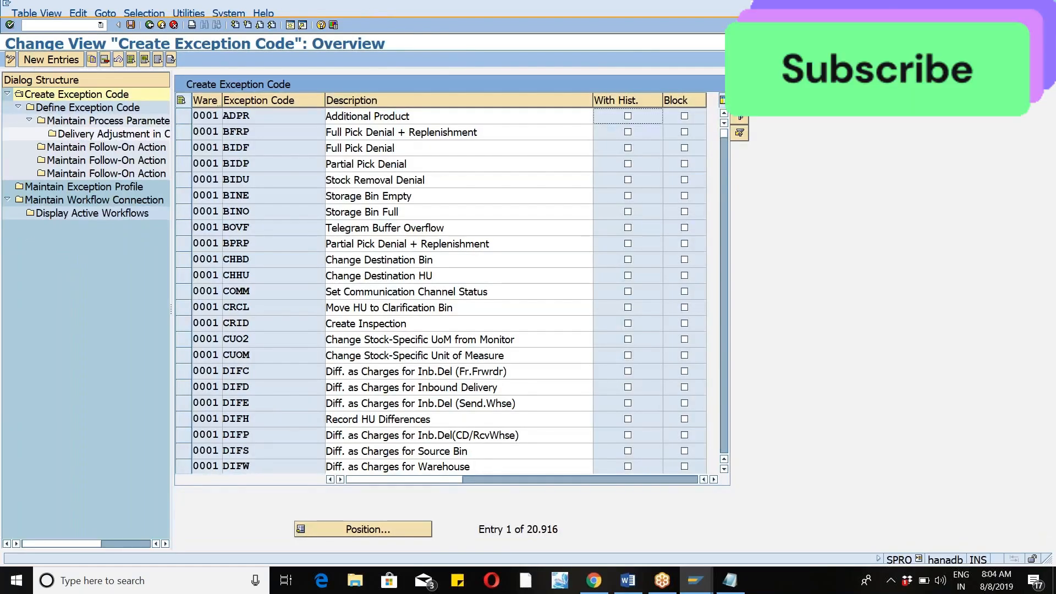
Position the exception code list at warehouse number WM46.
left_click(373, 531)
type("wm46")
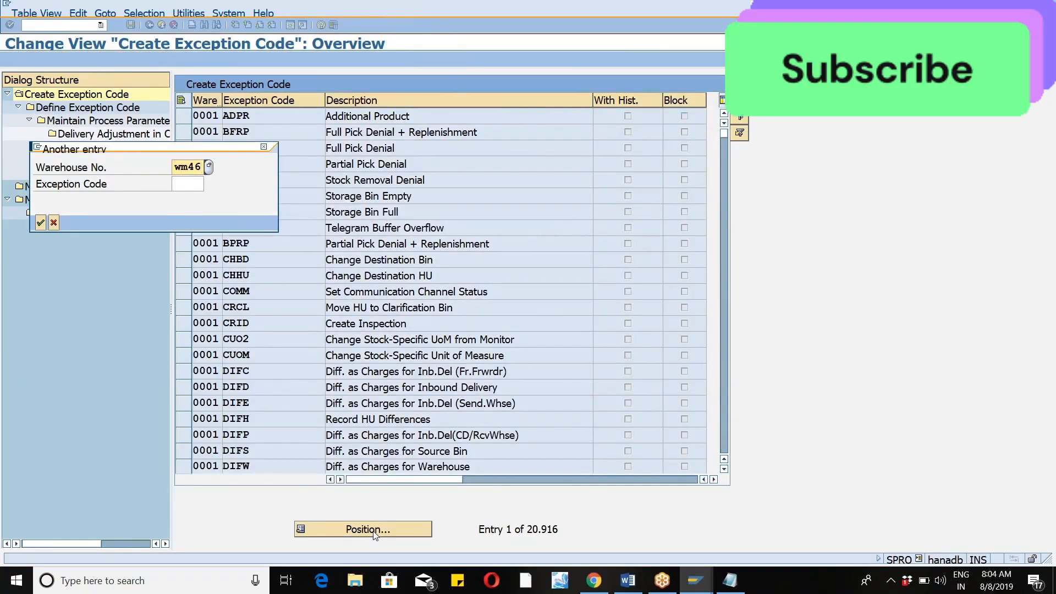
key("Return")
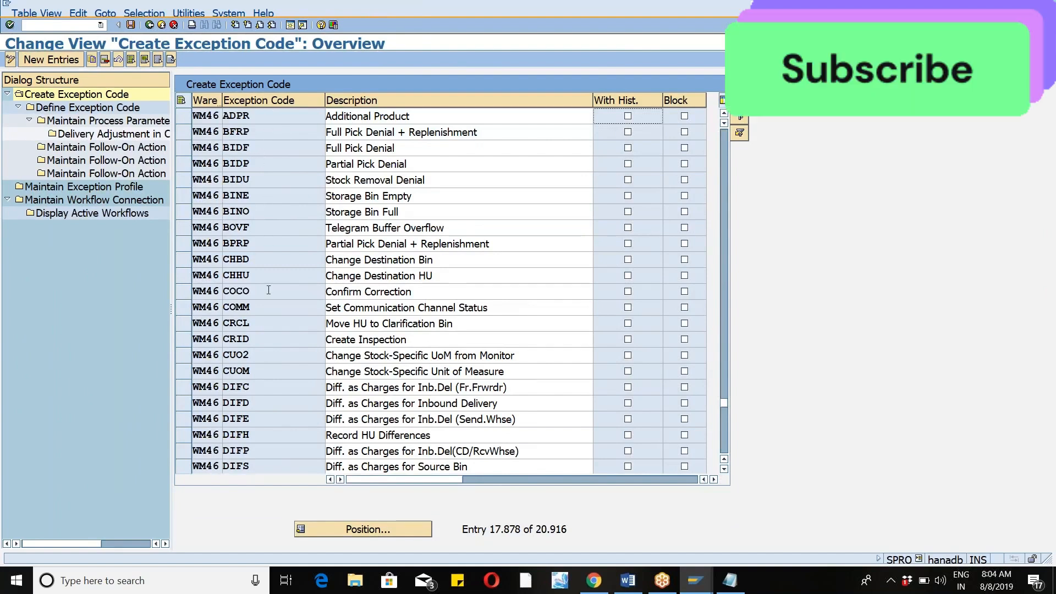
Copy WM46 exception code CHBD as ZCBD together with all its dependent entries.
left_click(186, 261)
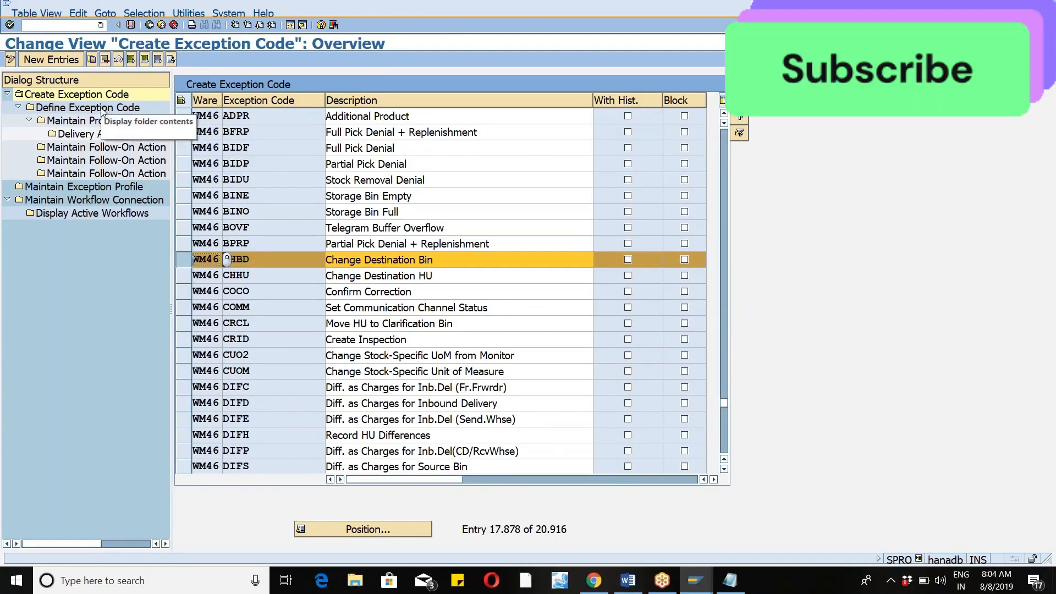
left_click(92, 59)
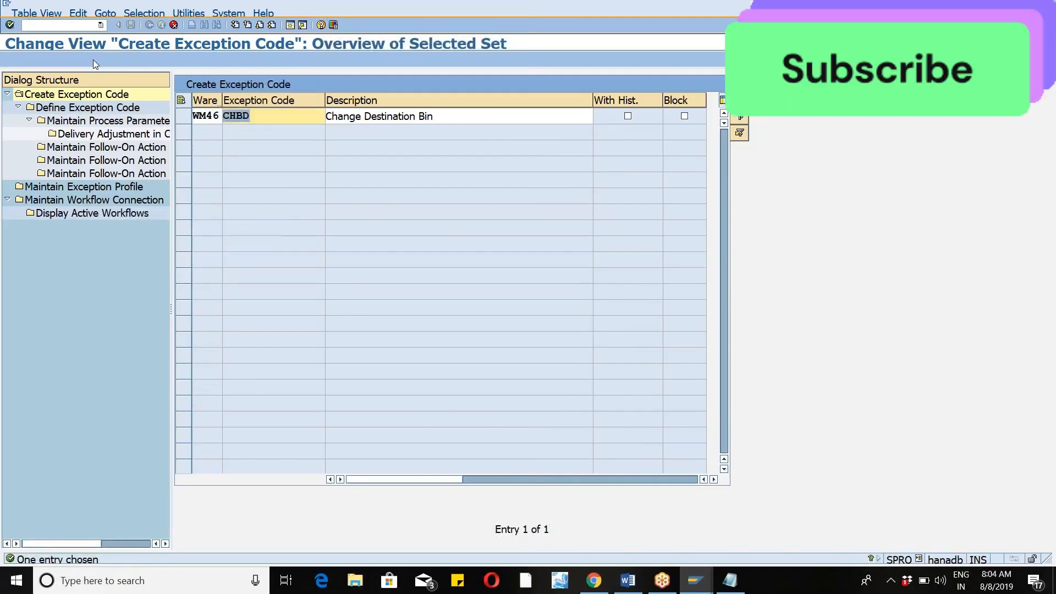
type("zc")
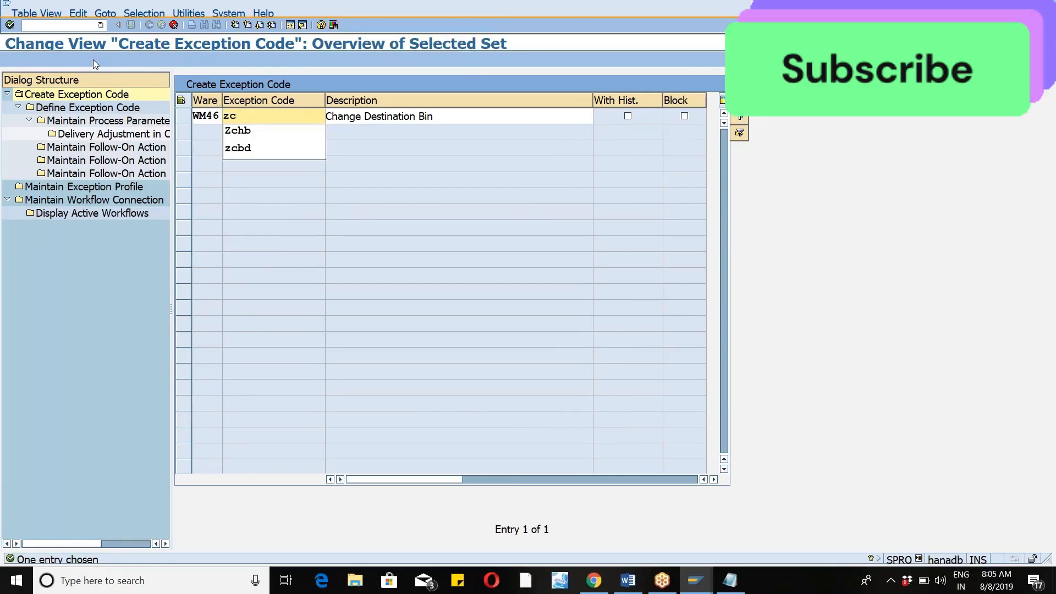
key("Down")
key("Down")
key("Return")
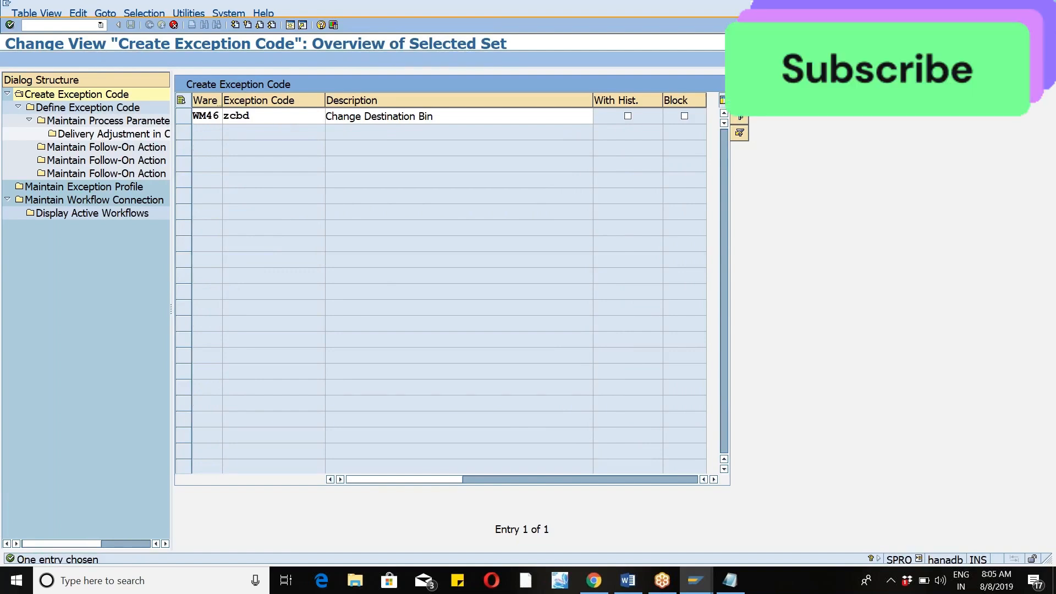
left_click(463, 202)
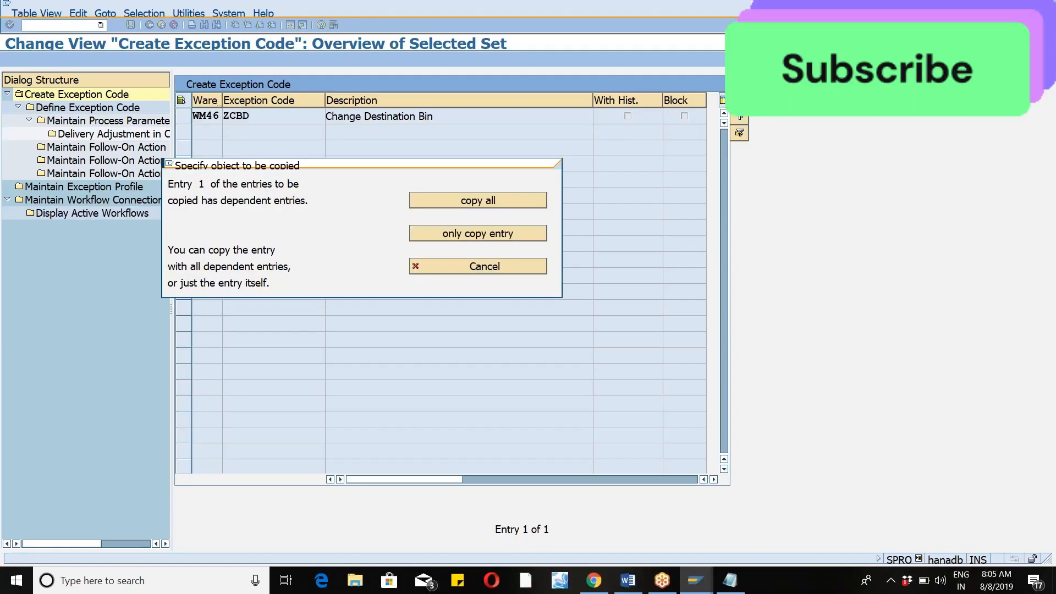
key("Return")
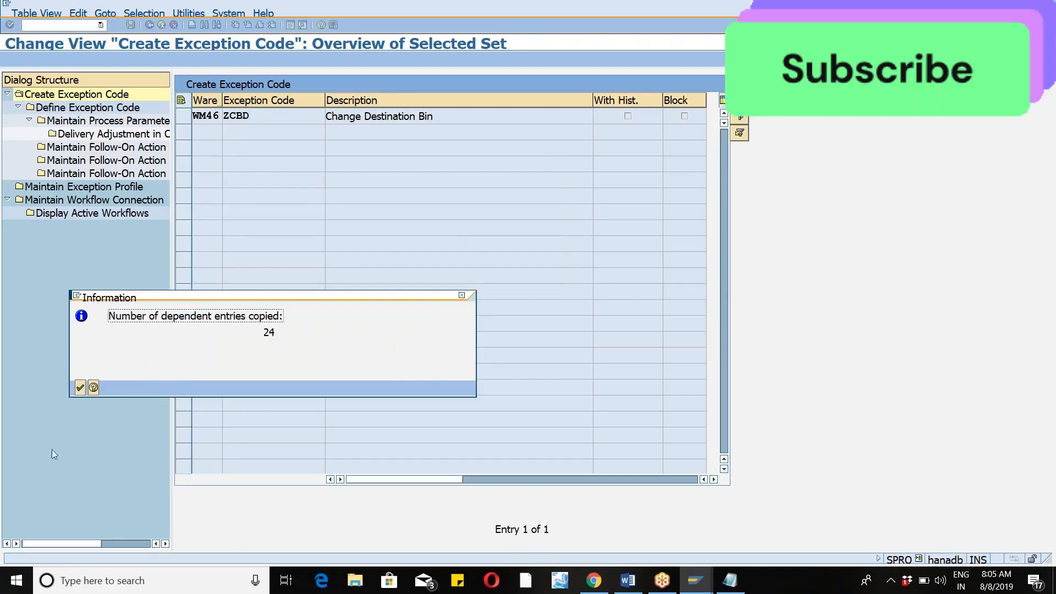
left_click(81, 388)
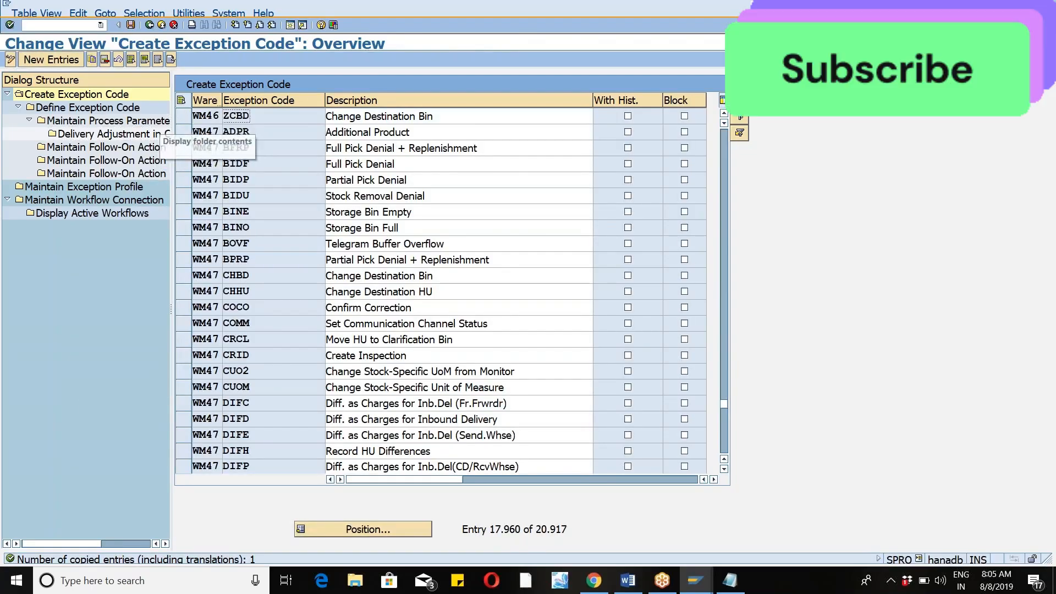
In the Define Exception Code entries of WM46 exception code ZCBD, delete all MF3, MFS, TIM and TPI business context rows with their dependent entries.
left_click(186, 118)
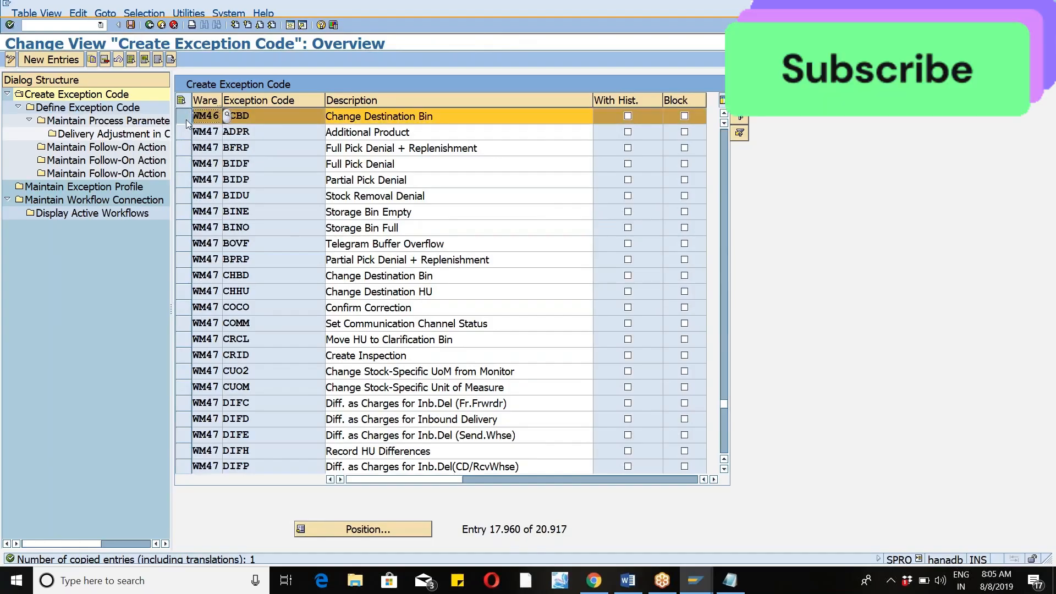
left_click(94, 107)
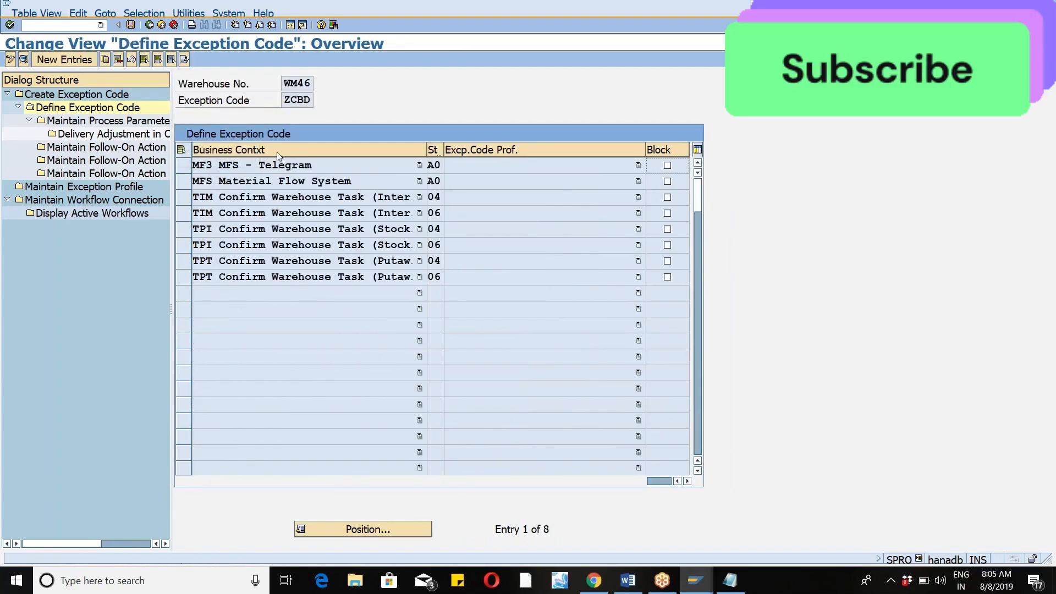
left_click(187, 167)
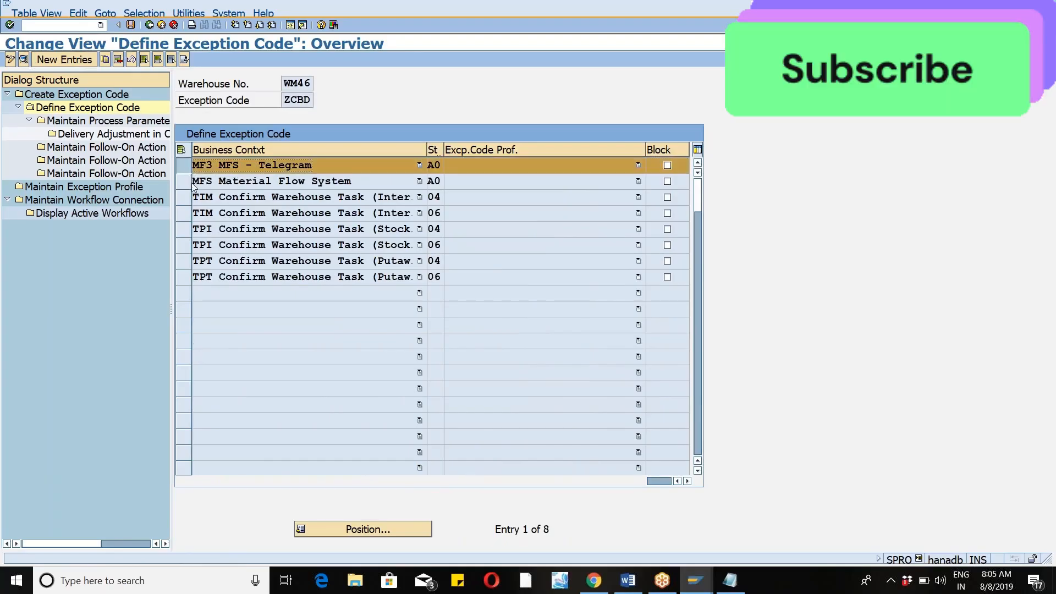
left_click(190, 183)
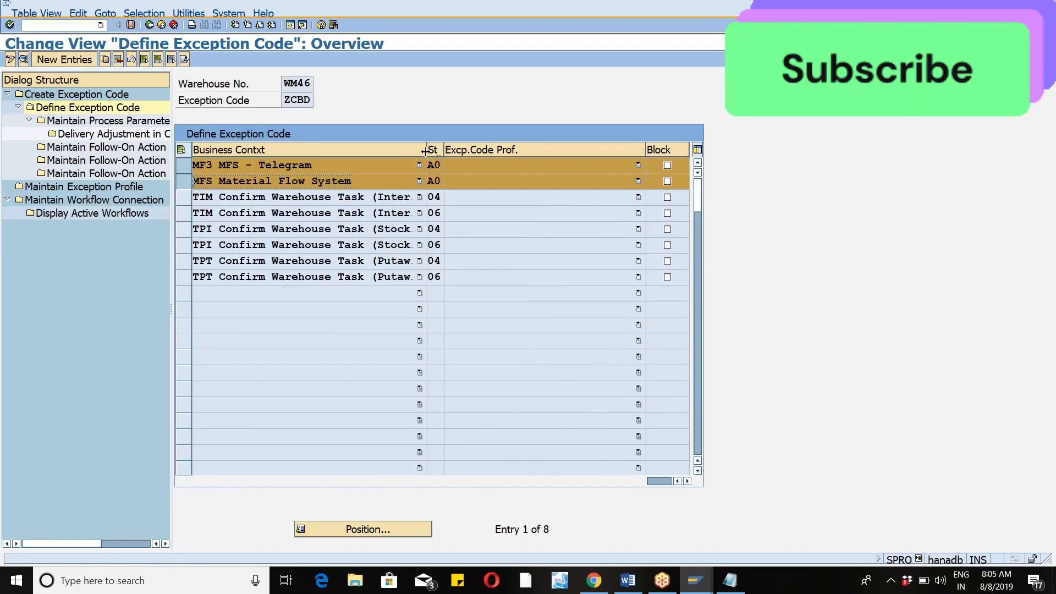
left_click_drag(426, 151, 466, 151)
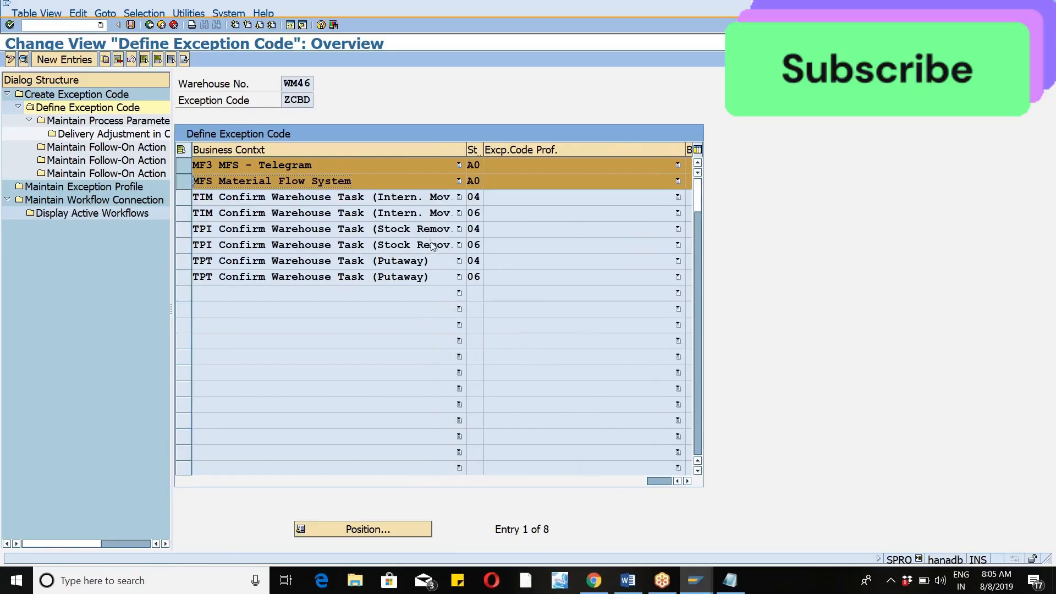
left_click(183, 200)
left_click(184, 212)
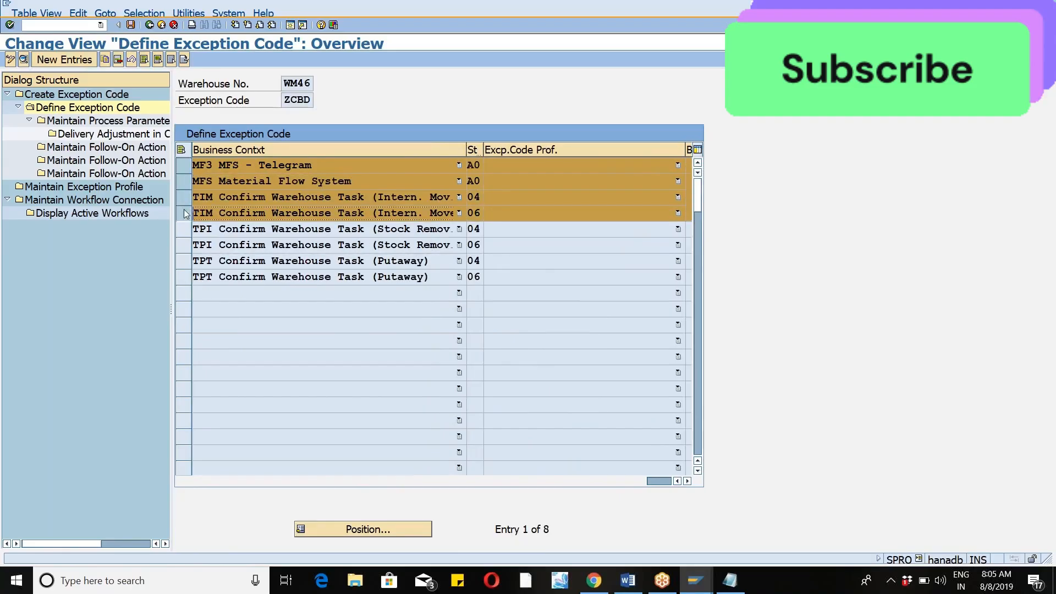
left_click(184, 218)
left_click(183, 219)
left_click(183, 232)
left_click(183, 245)
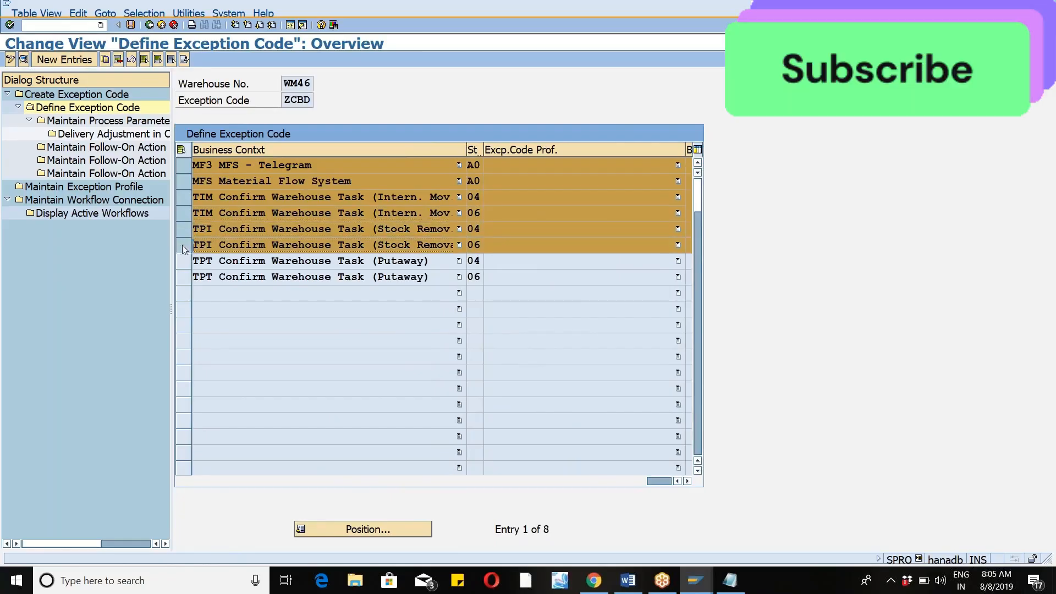
left_click(119, 60)
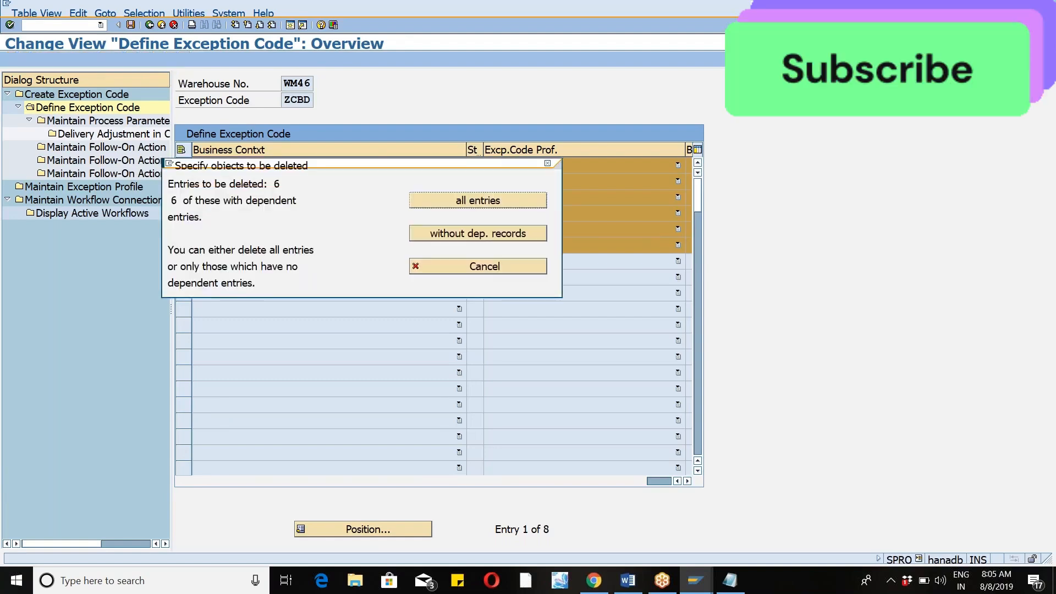
left_click(489, 200)
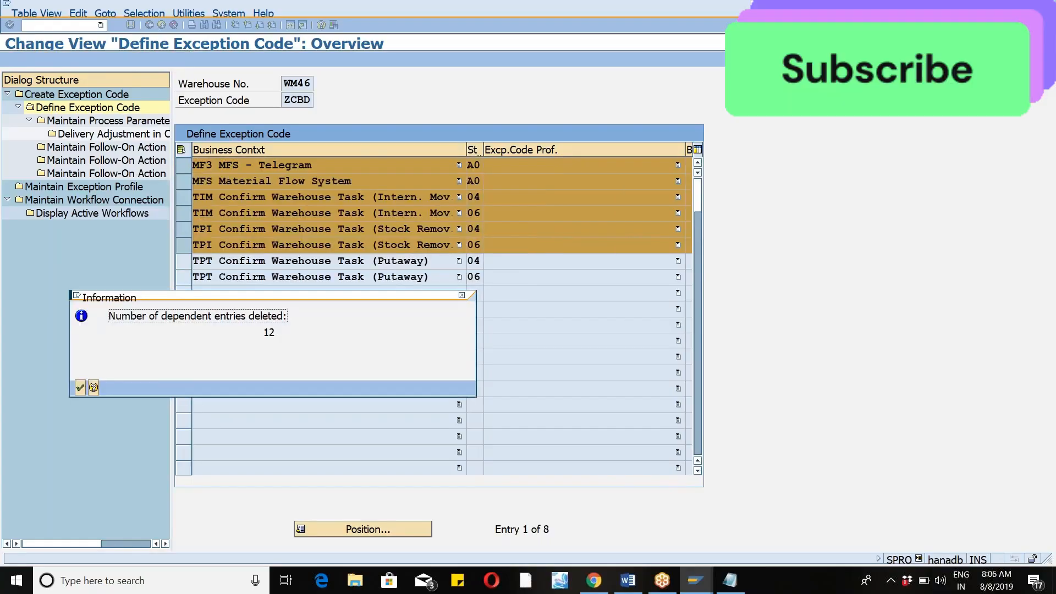
left_click(80, 388)
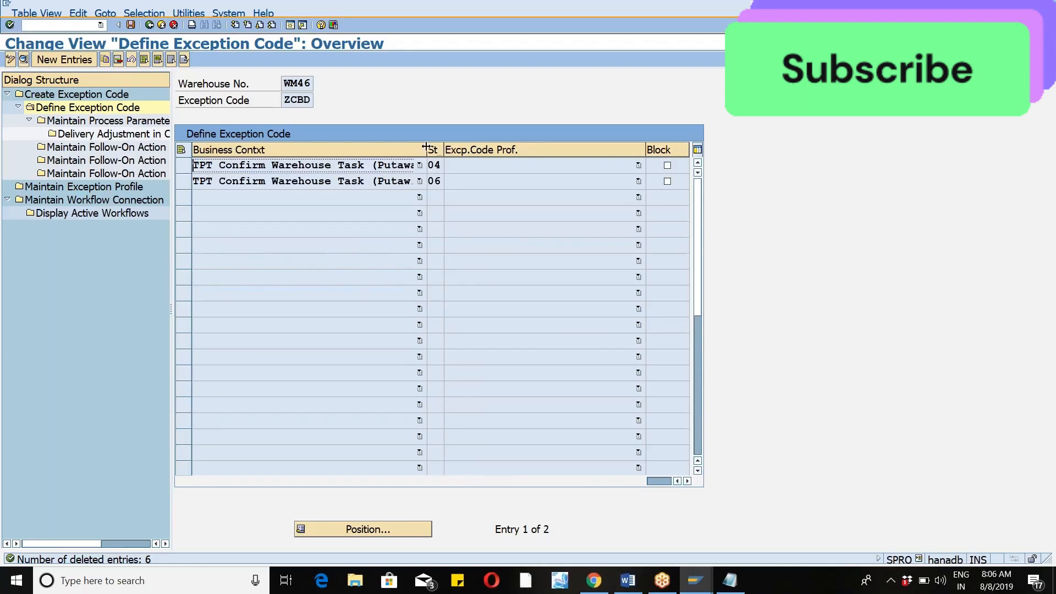
Widen the Business Context and Step columns, and add "/step" to the exception handling notes in Notepad before returning to SAP.
left_click_drag(426, 147, 460, 147)
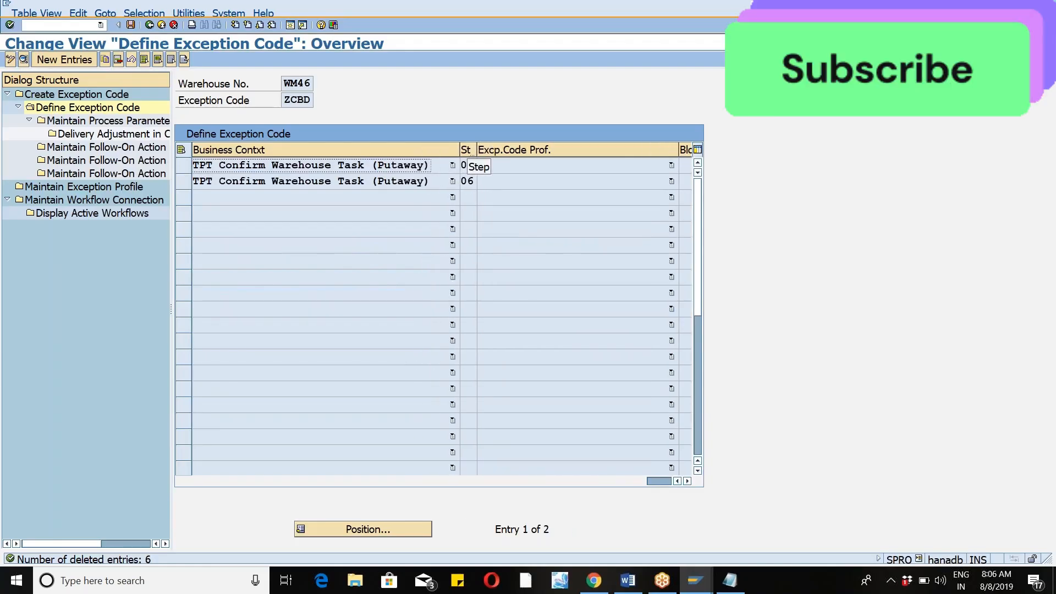
left_click_drag(476, 150, 523, 149)
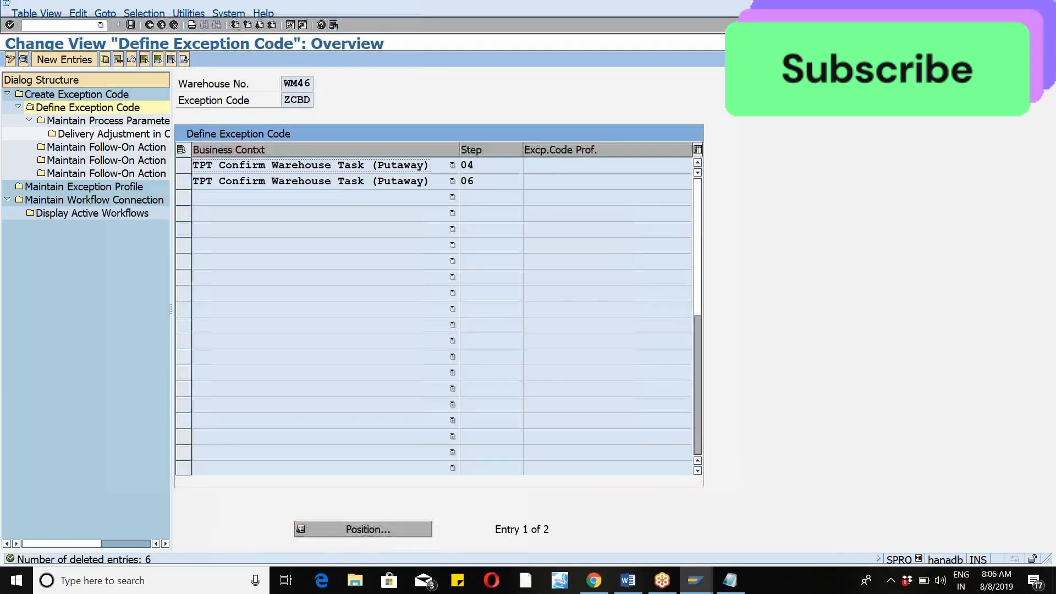
key("alt+Tab")
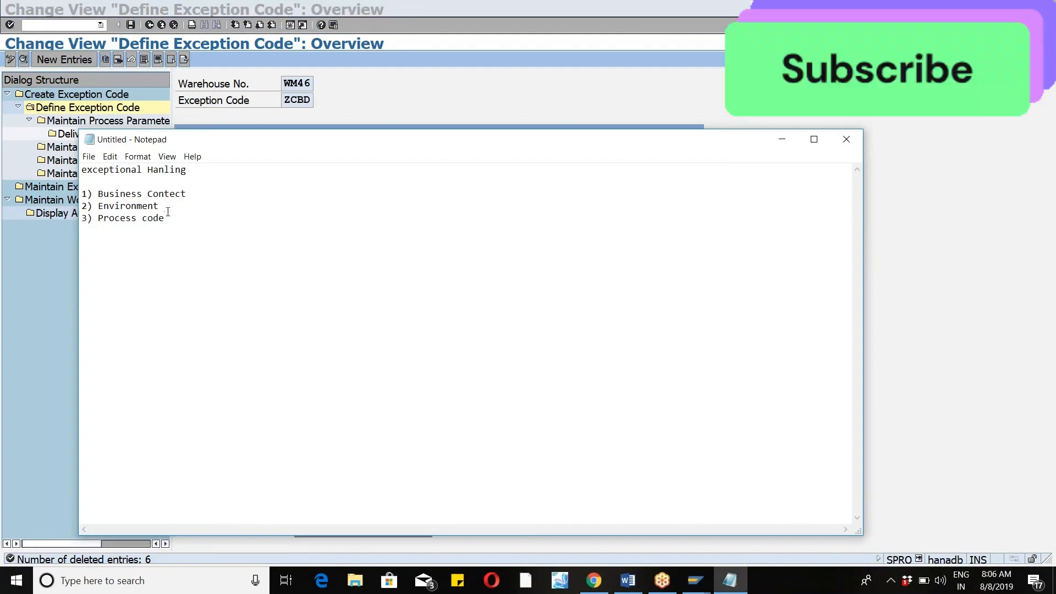
type("/step")
key("alt+Tab")
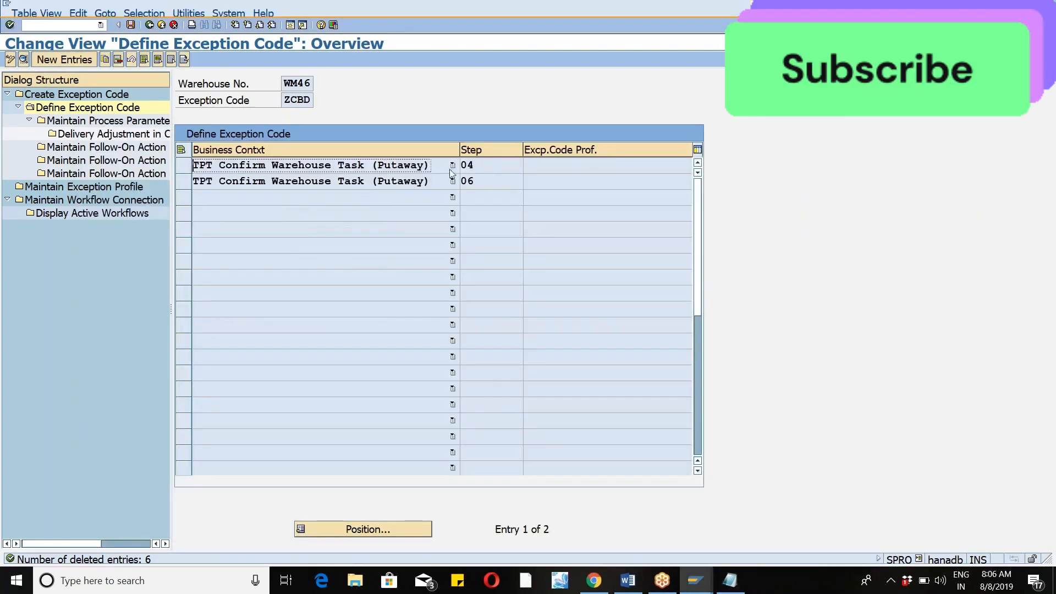
Look up the meanings of execution steps 04 and 06 in the list of possible steps for the putaway business context.
left_click(498, 166)
left_click(530, 169)
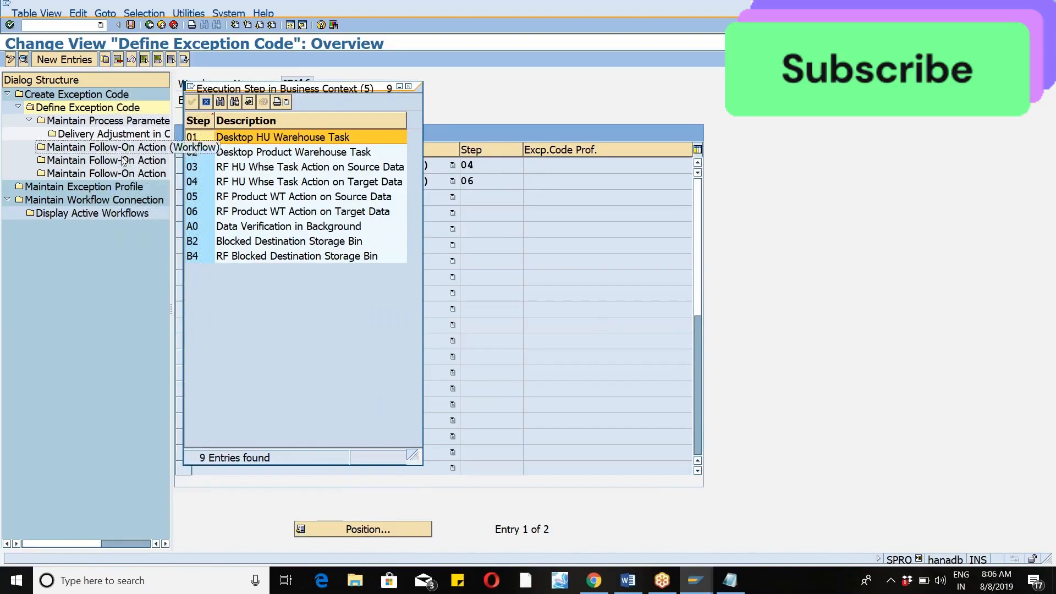
left_click(228, 183)
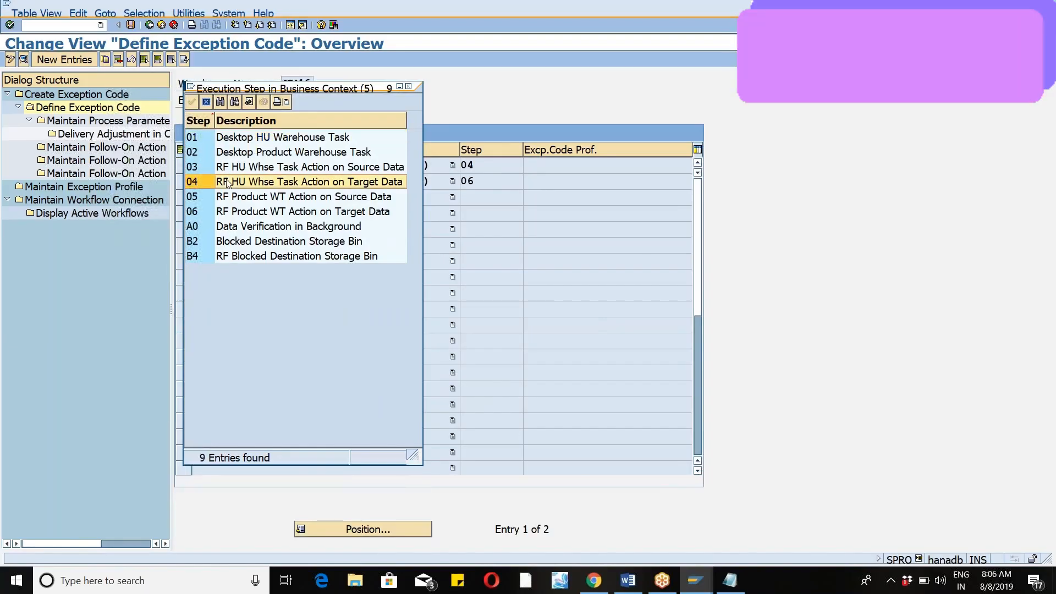
left_click(238, 213)
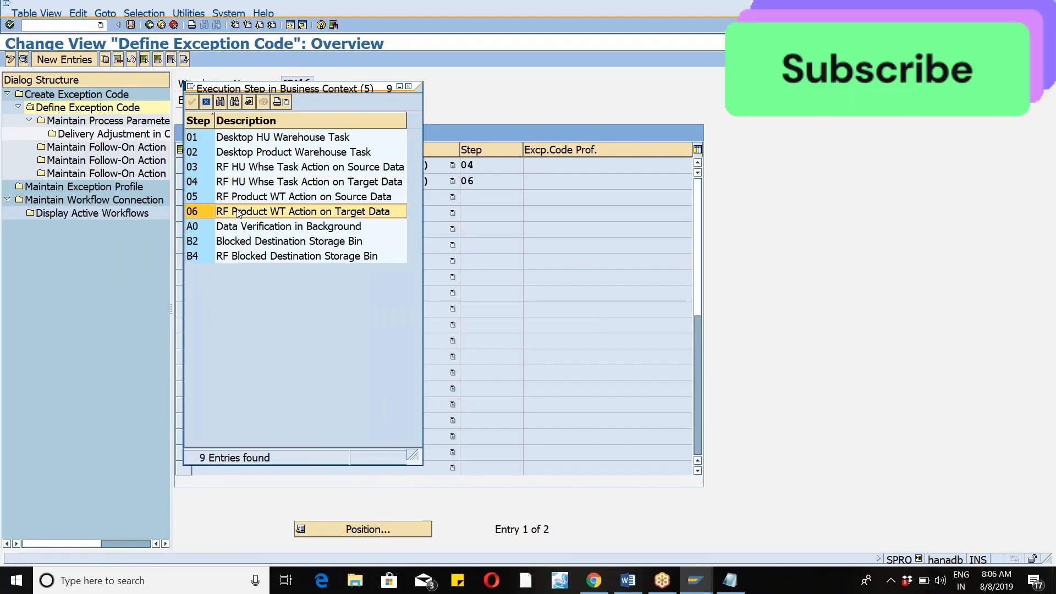
left_click(408, 87)
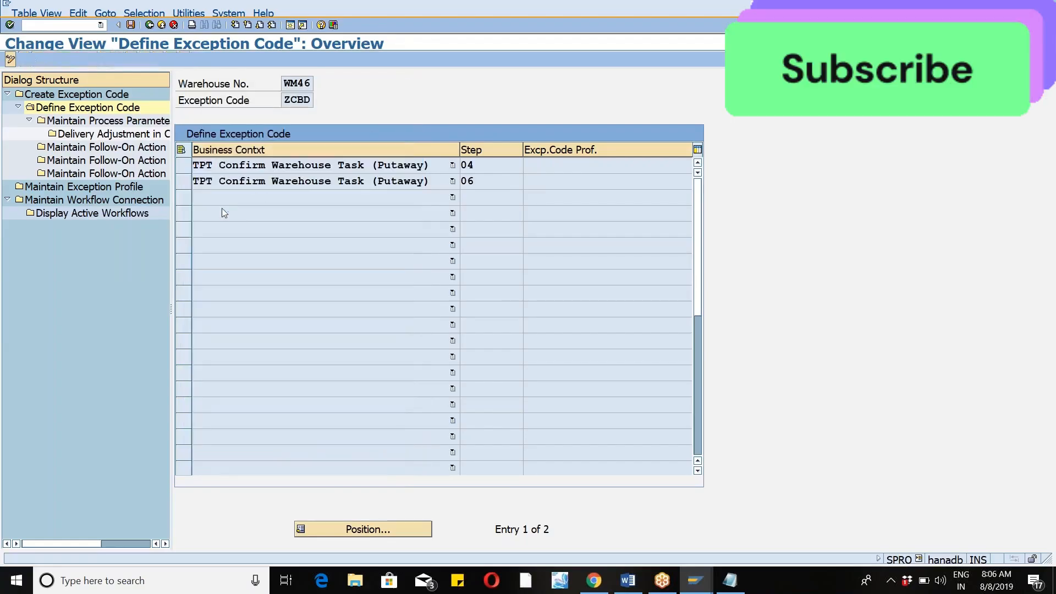
Select both TPT putaway entries for copying and copy the step 04 entry as execution step 01 with all dependent entries.
left_click(183, 171)
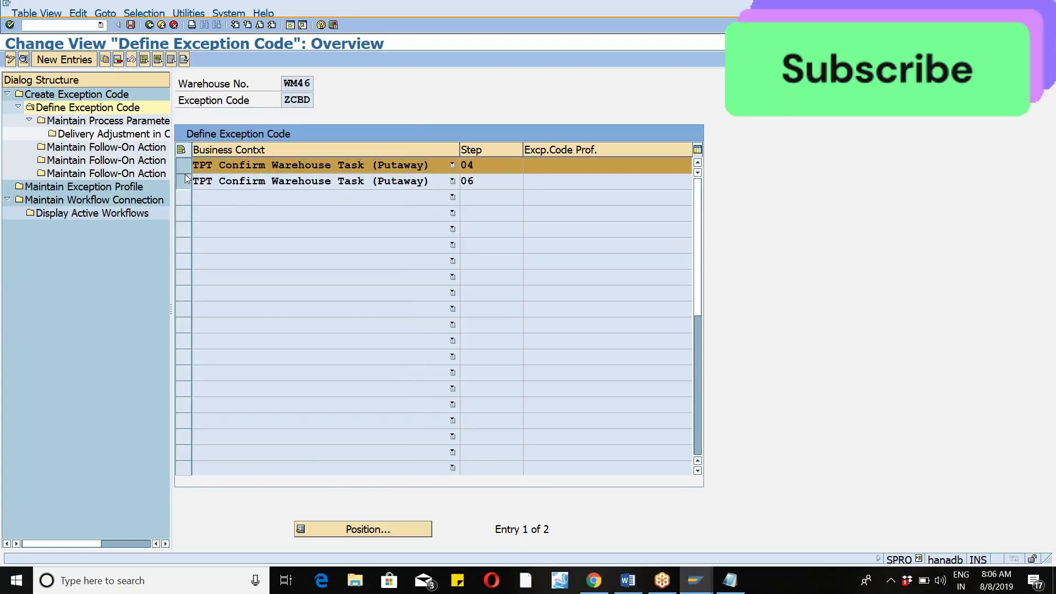
left_click(186, 180)
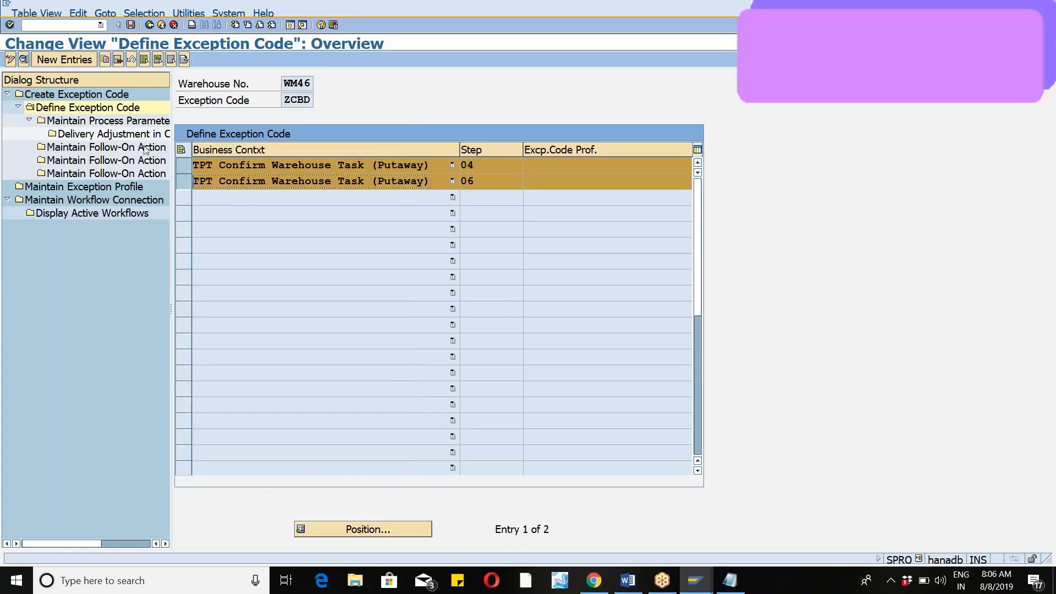
left_click(104, 59)
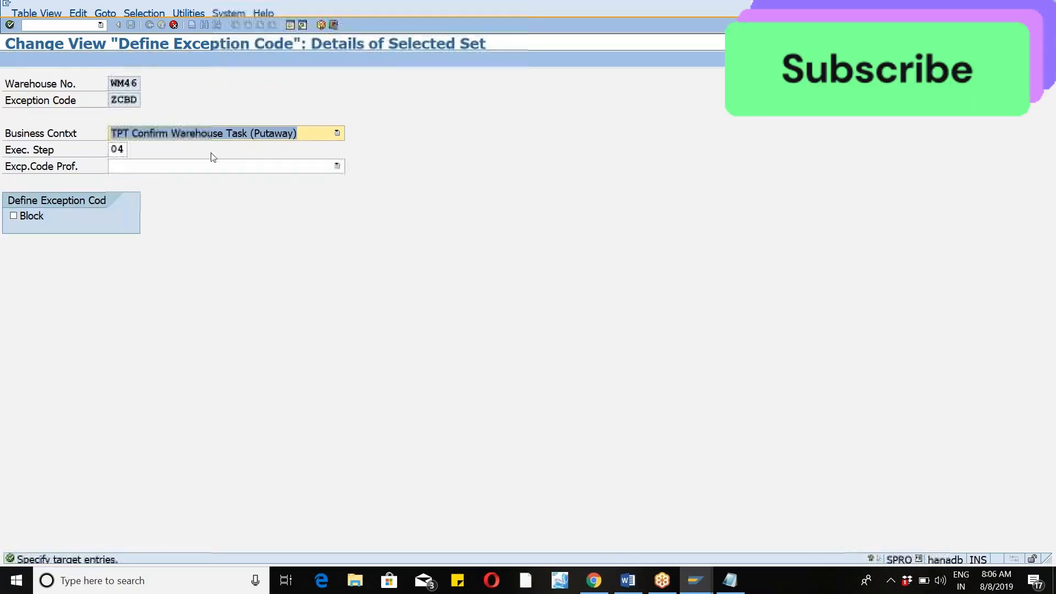
left_click(126, 153)
key("BackSpace")
type("1")
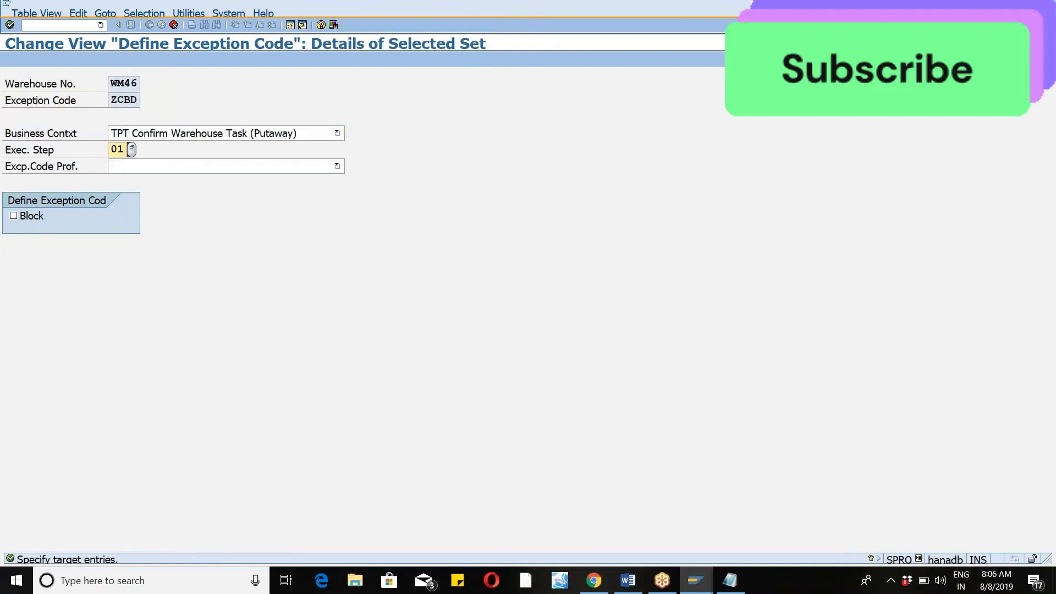
key("Return")
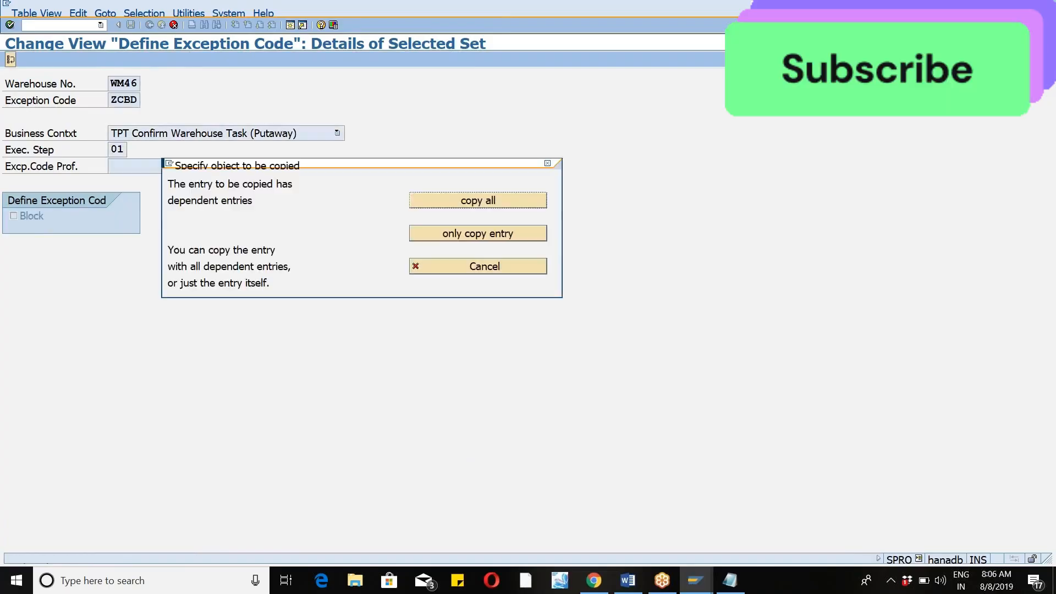
left_click(424, 209)
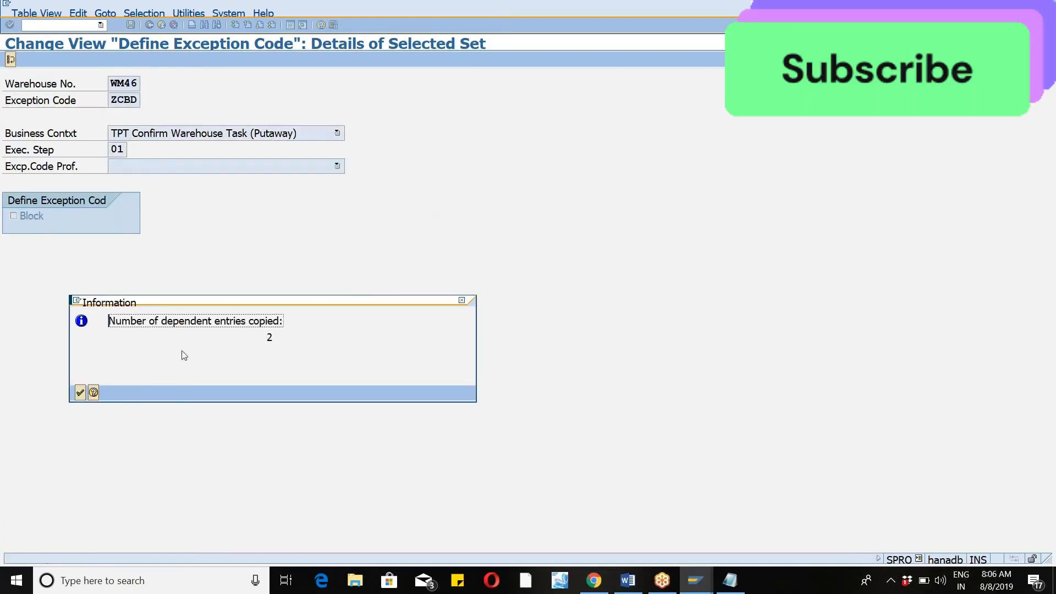
left_click(80, 393)
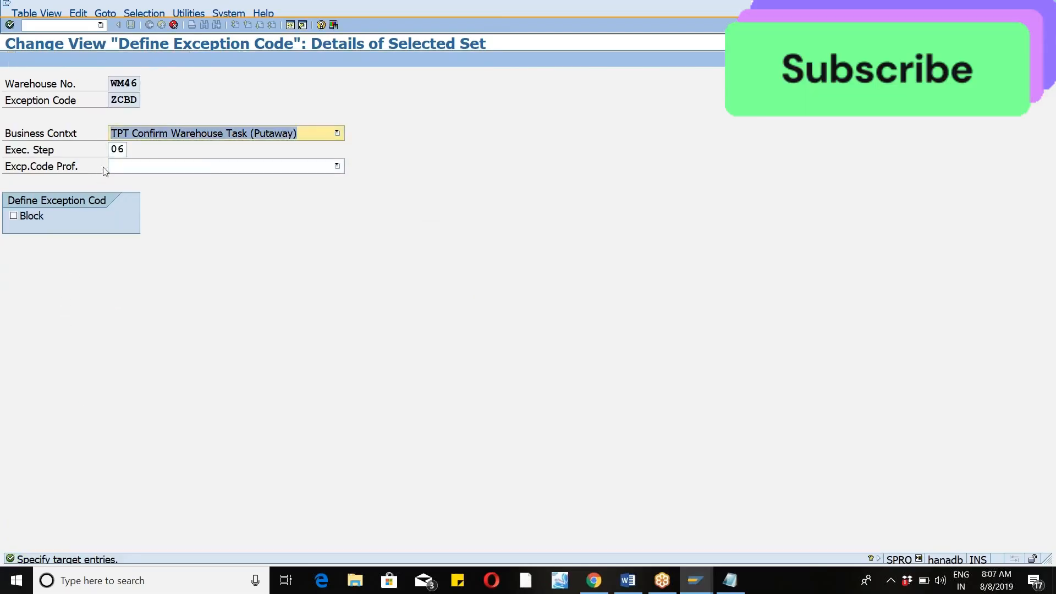
Copy the TPT putaway step 06 entry as execution step 02 with all dependent entries.
left_click(127, 152)
left_click(132, 149)
left_click(116, 179)
key("Return")
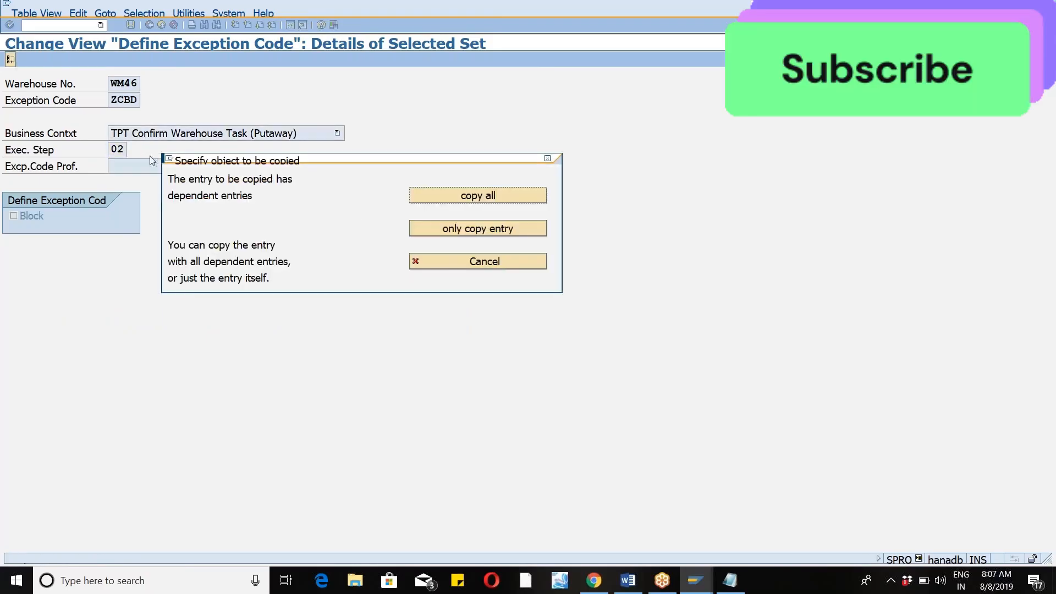
left_click(478, 196)
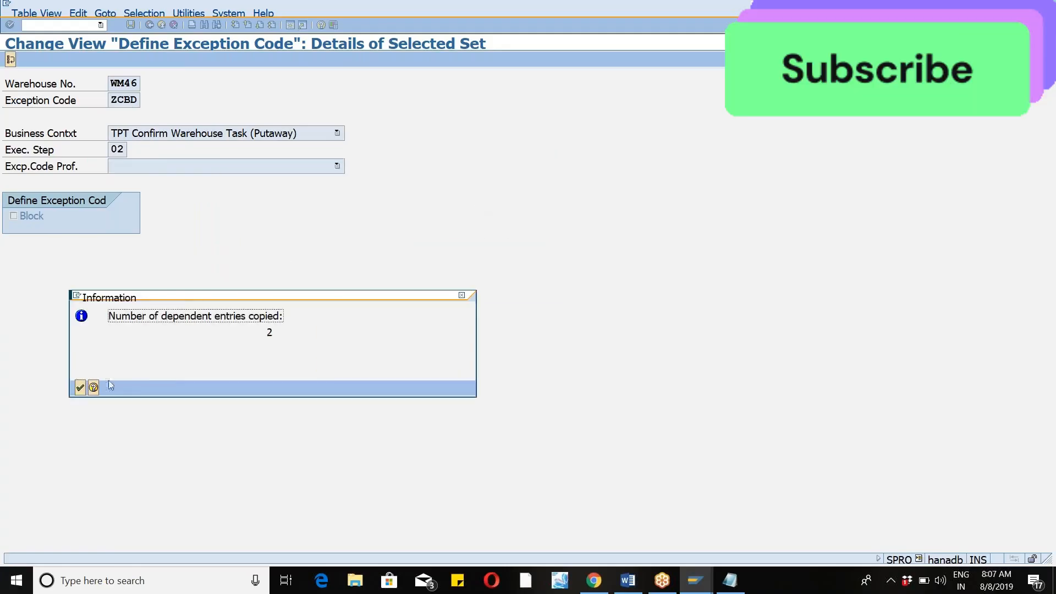
left_click(81, 388)
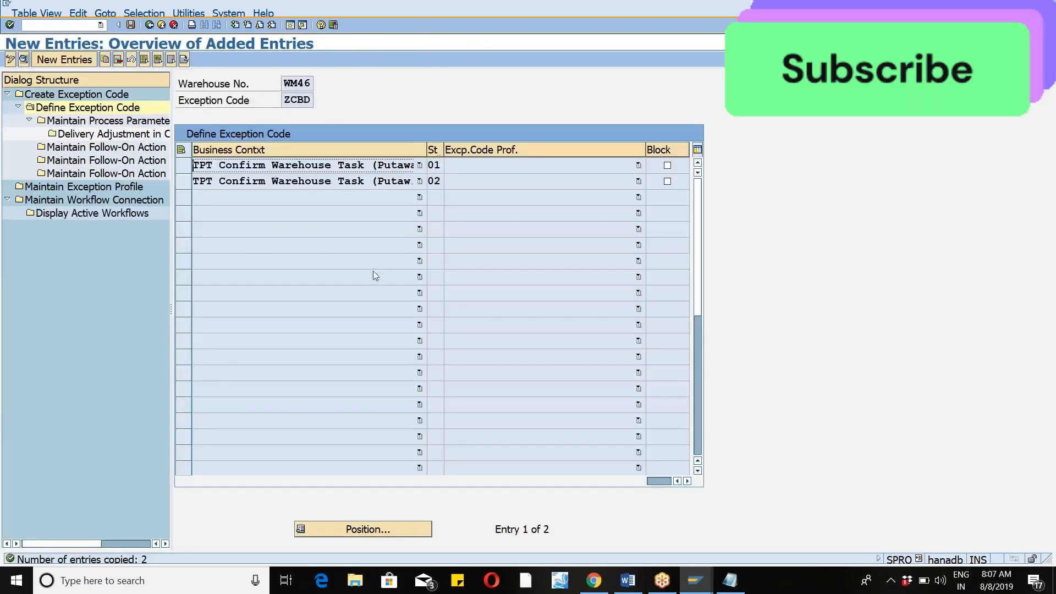
Widen the Step and Business Context columns and look up what execution steps 01 and 02 stand for.
left_click_drag(443, 147, 489, 142)
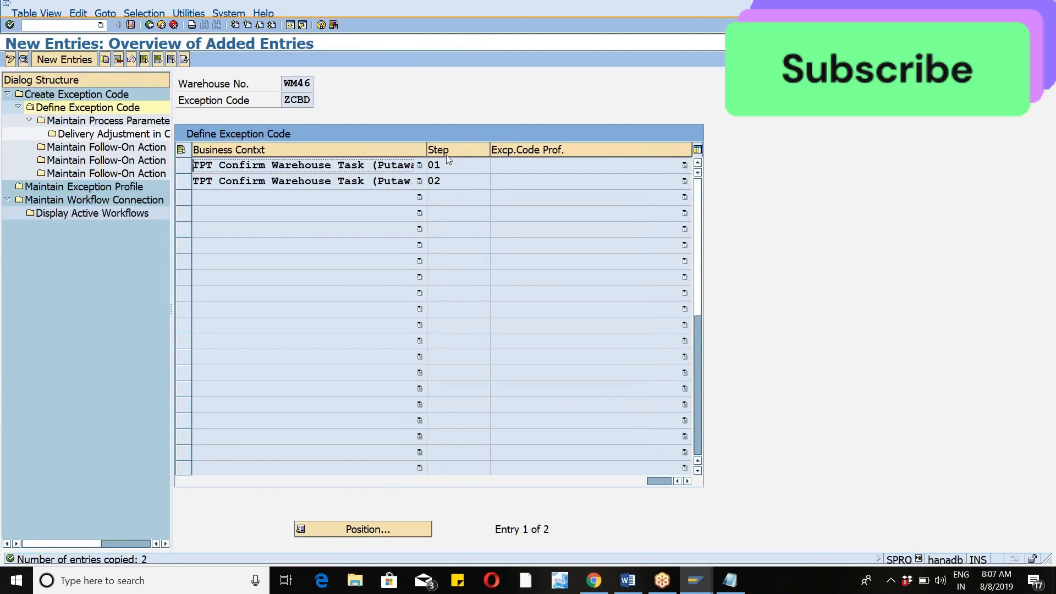
left_click_drag(427, 150, 454, 150)
left_click(481, 160)
left_click(481, 174)
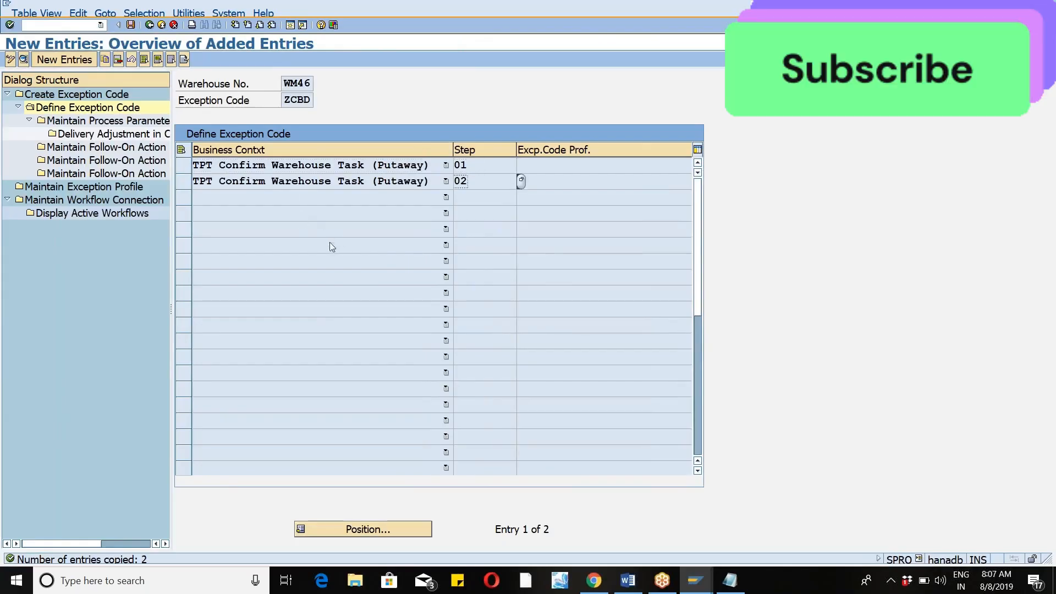
left_click(506, 168)
key("F4")
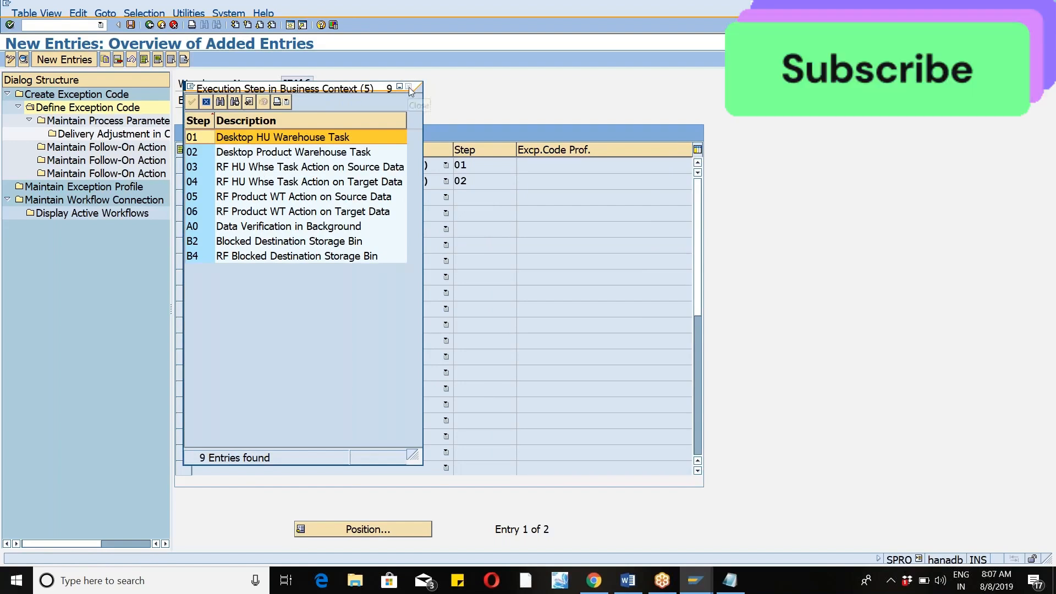
left_click(408, 87)
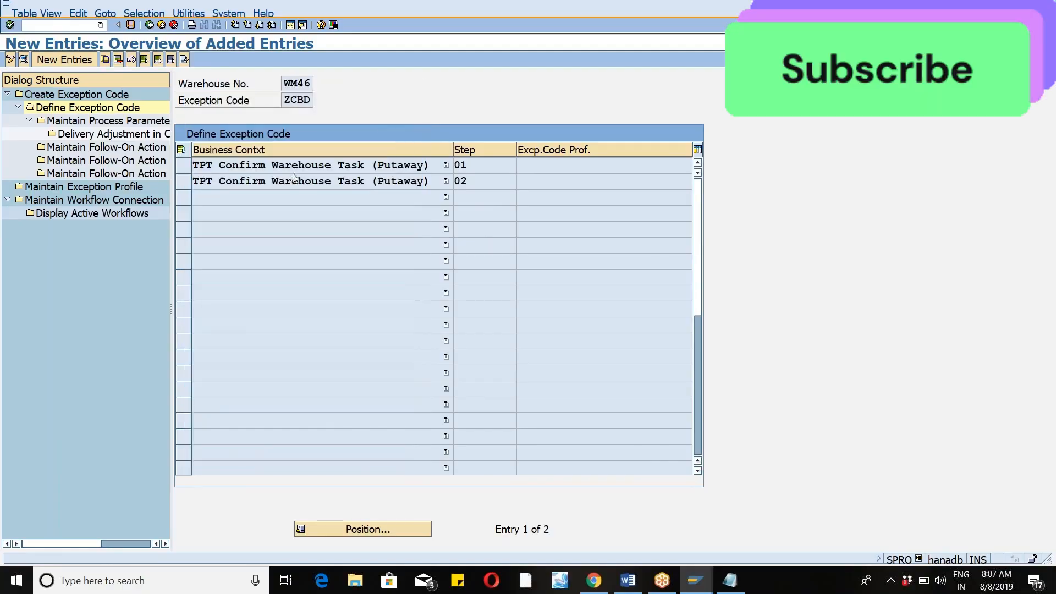
Open the process parameters of the TPT step 01 entry and examine internal process code CHBD among the possible values.
left_click(183, 165)
left_click(110, 121)
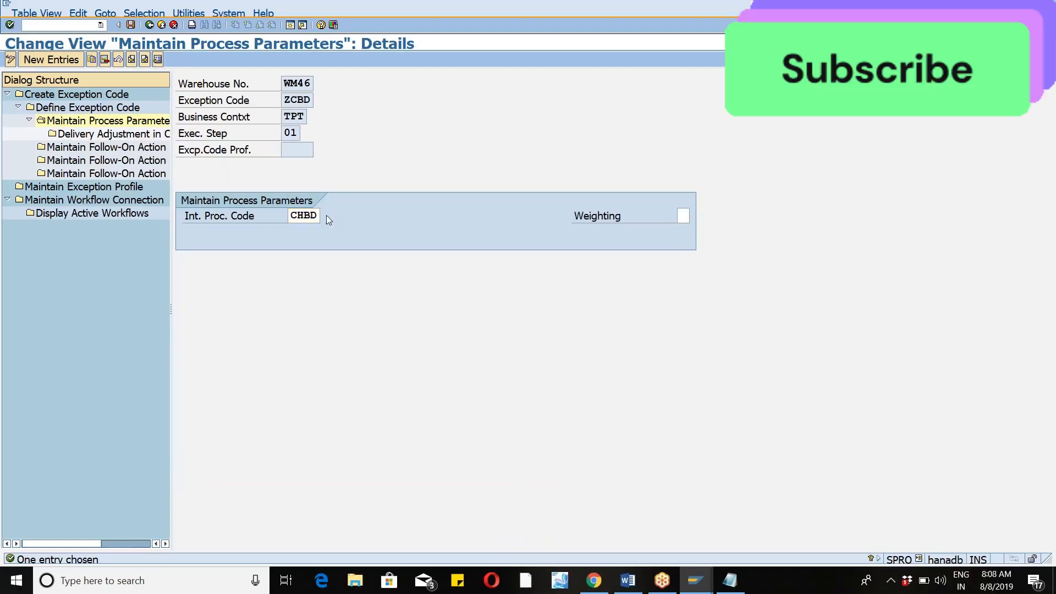
key("F4")
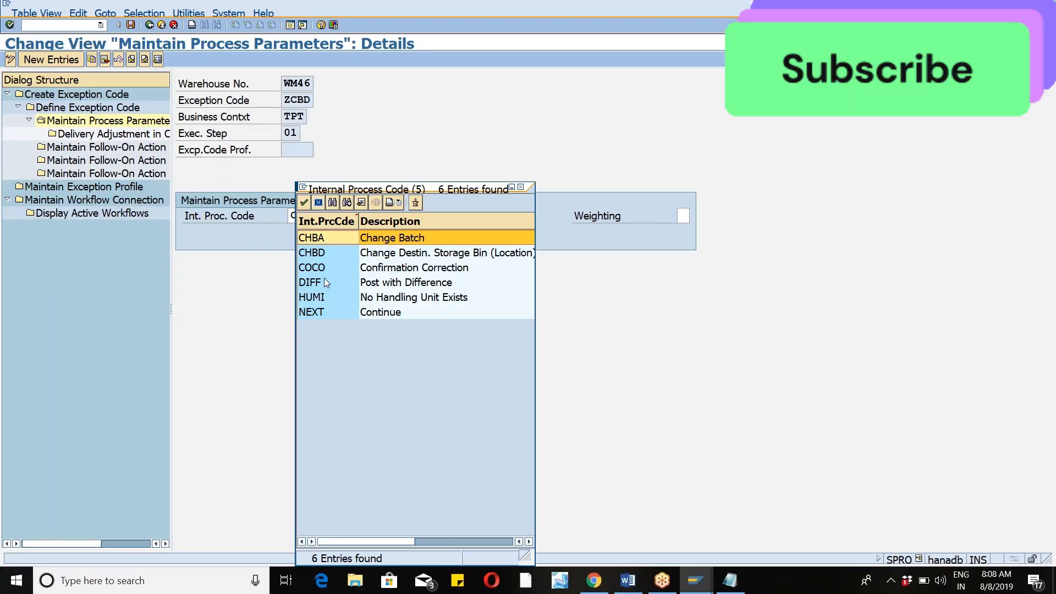
left_click(316, 255)
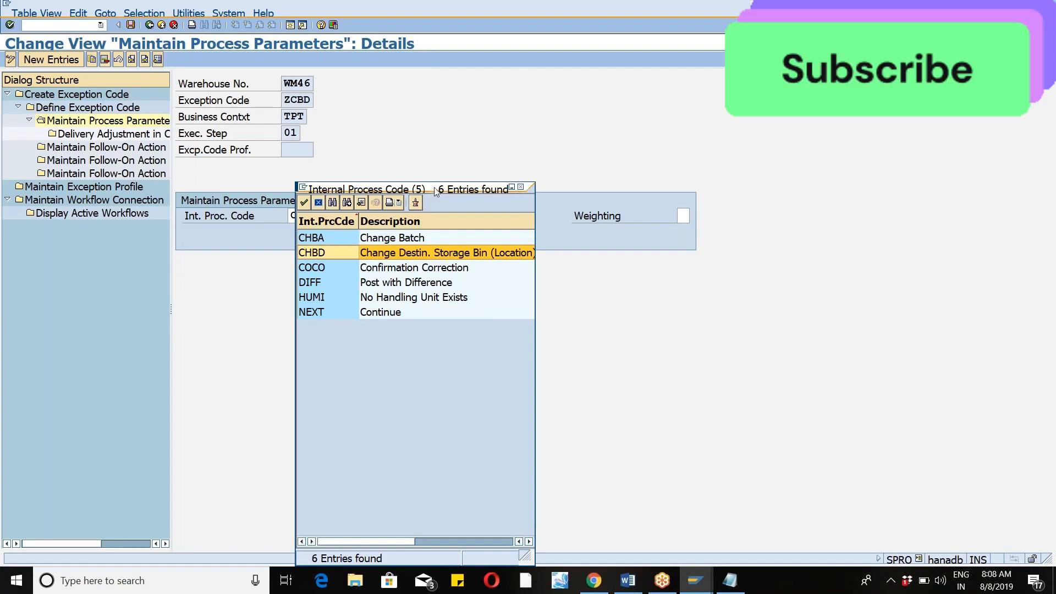
left_click_drag(433, 193, 637, 92)
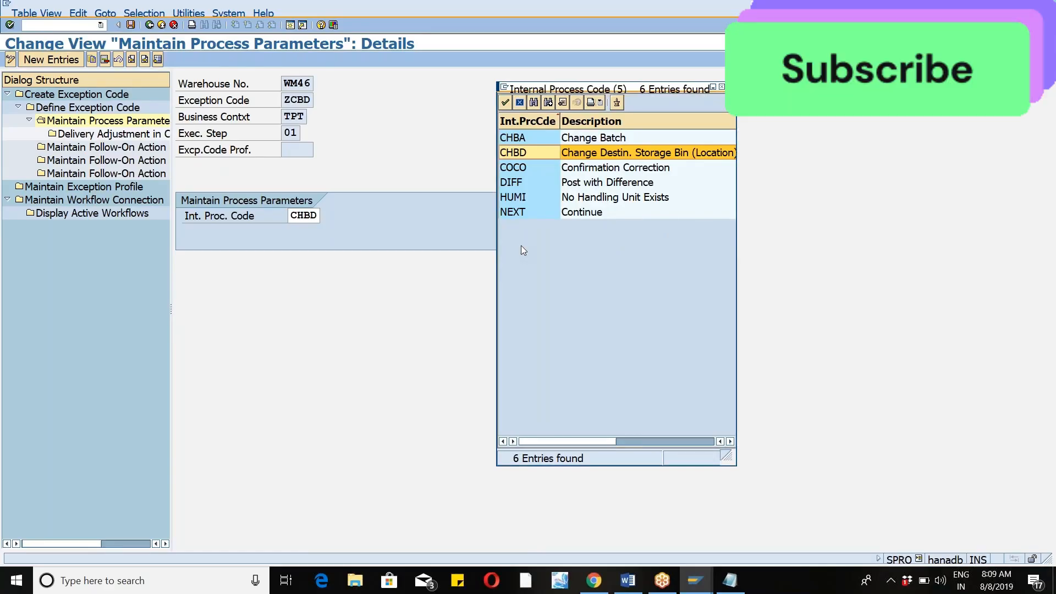
Close the process code list, widen the dialog structure and save the process parameters to the proposed customizing request.
left_click(722, 89)
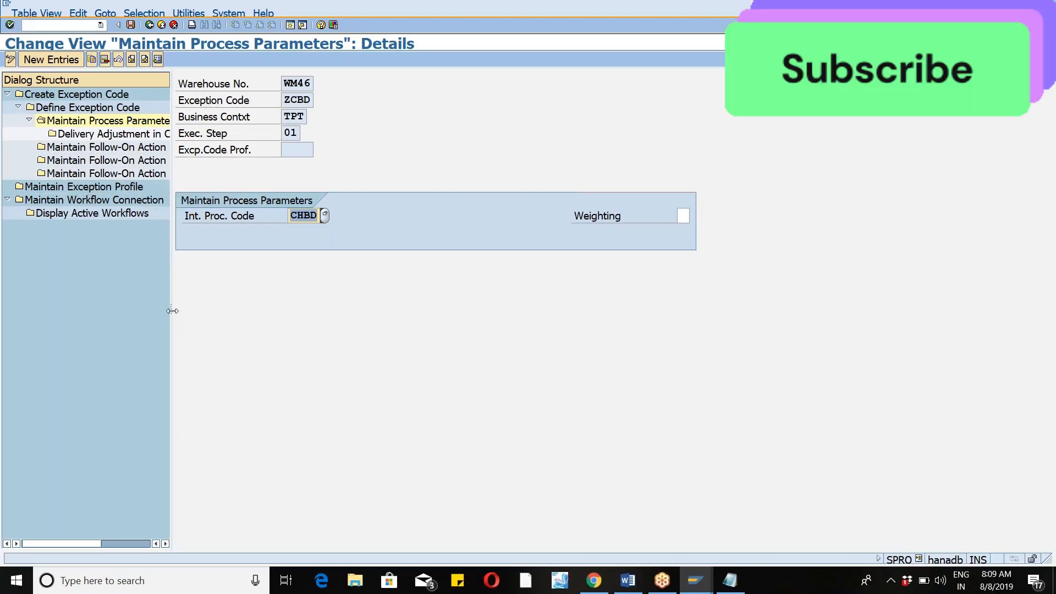
left_click_drag(172, 311, 381, 311)
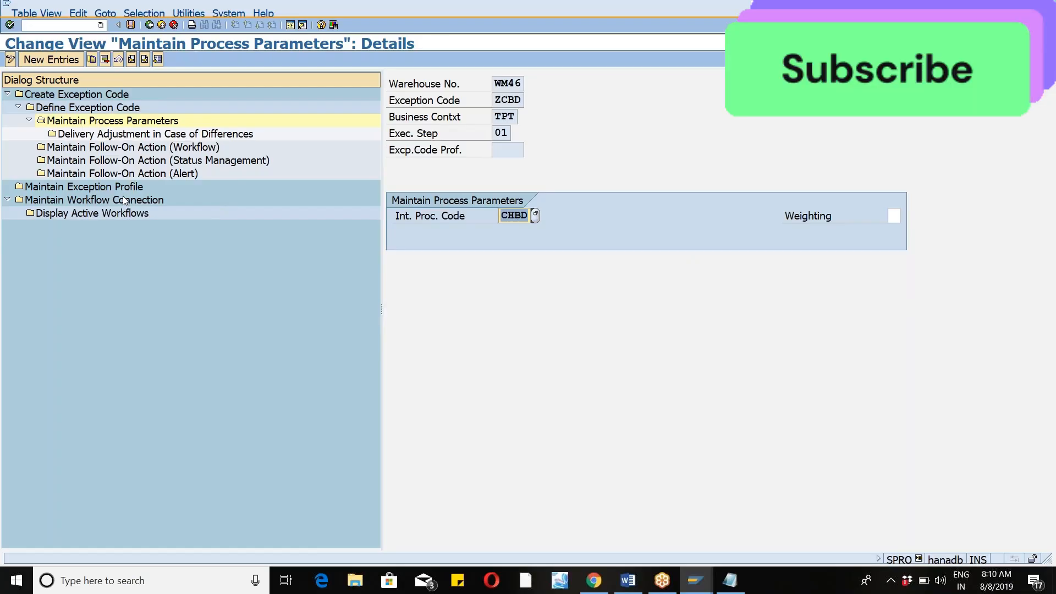
left_click(131, 26)
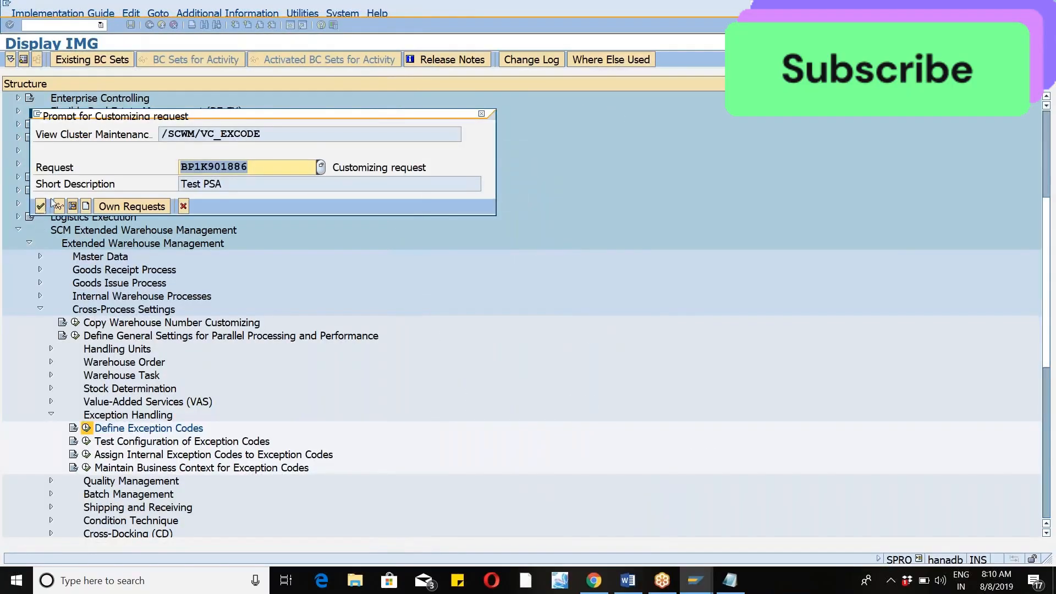
left_click(41, 206)
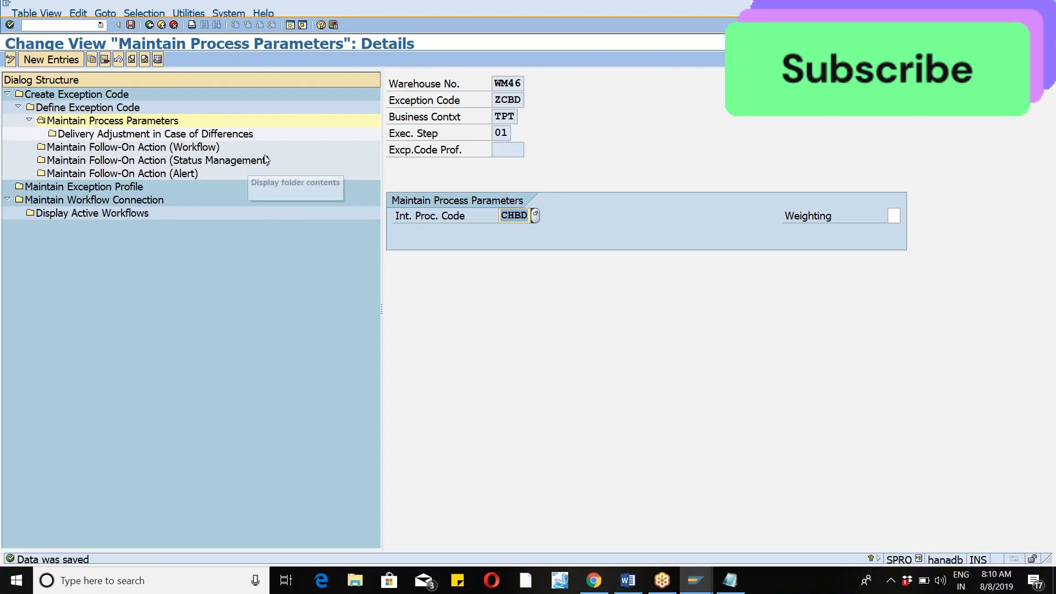
Return to the exception code overview, activate the first checkbox for WM46 code ZCBD and save the change.
left_click(160, 25)
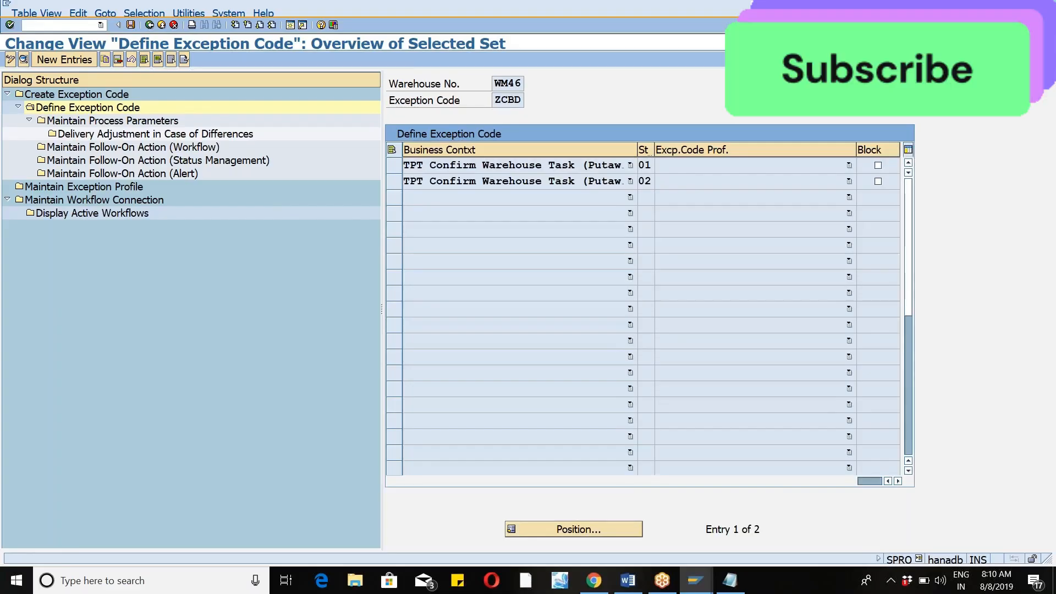
left_click(149, 25)
left_click(149, 25)
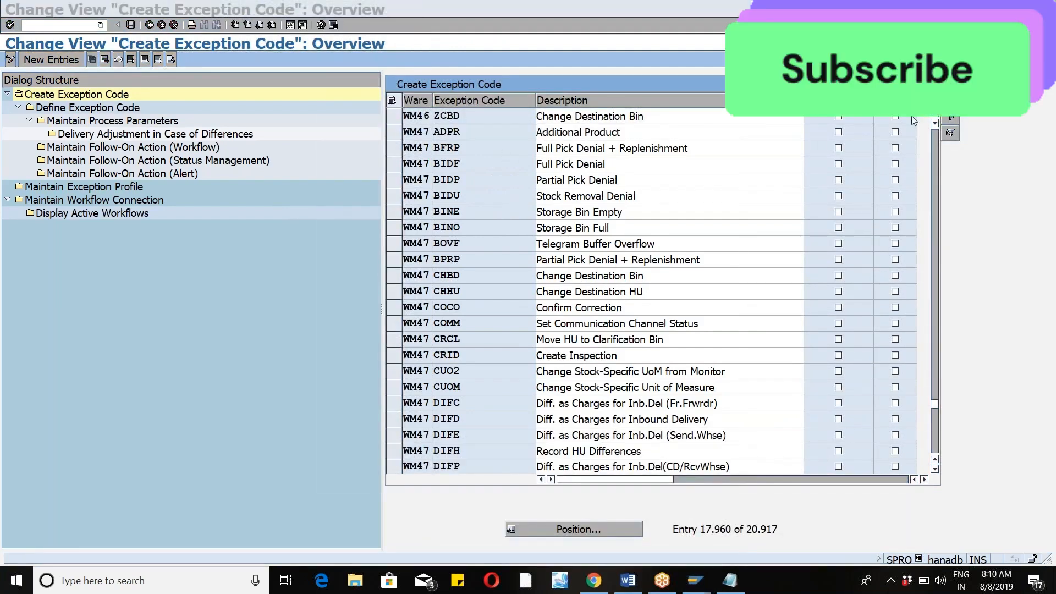
left_click(838, 116)
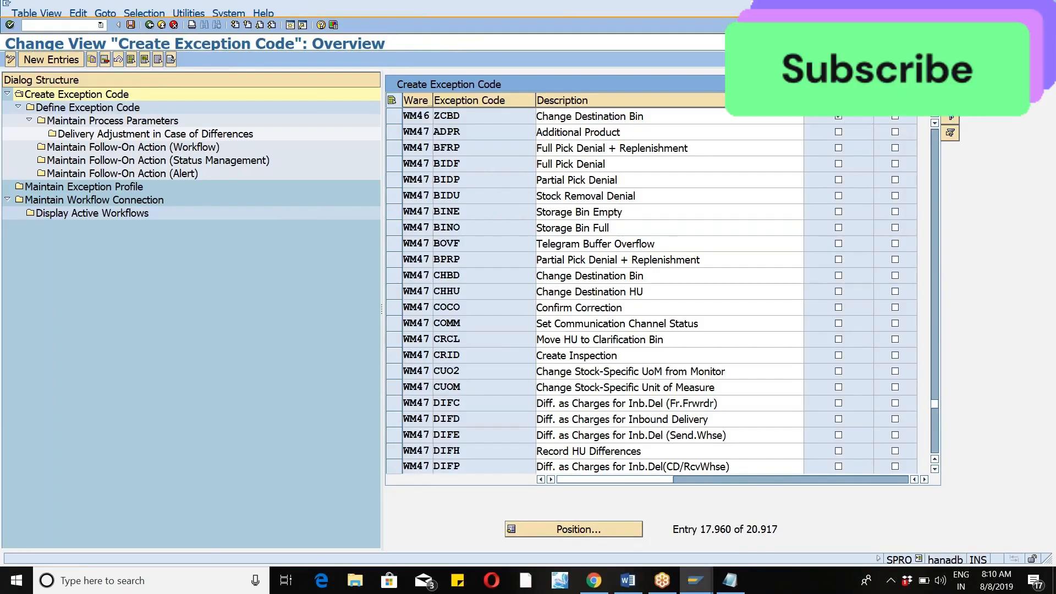
key("ctrl+s")
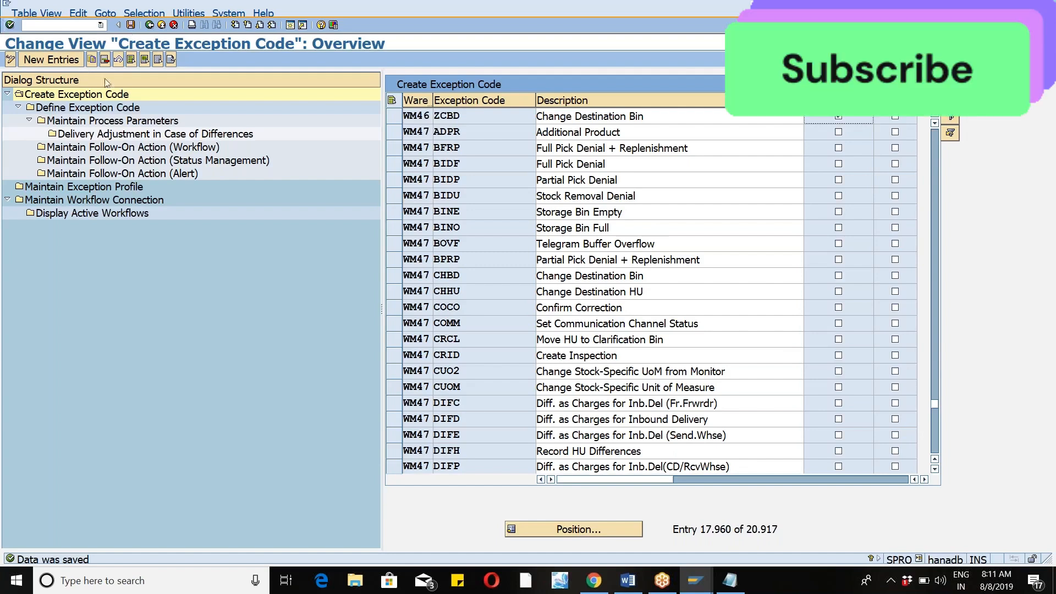
Start transaction /N/SCWM/PRDI and list all inbound deliveries of warehouse WM46 without specific search parameters.
left_click(101, 25)
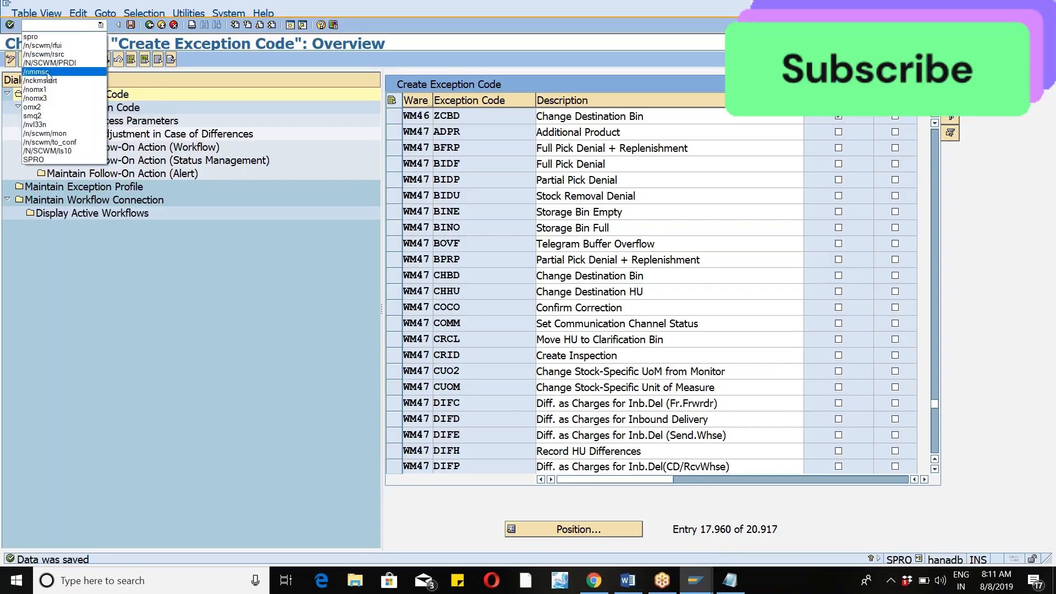
left_click(56, 64)
key("Return")
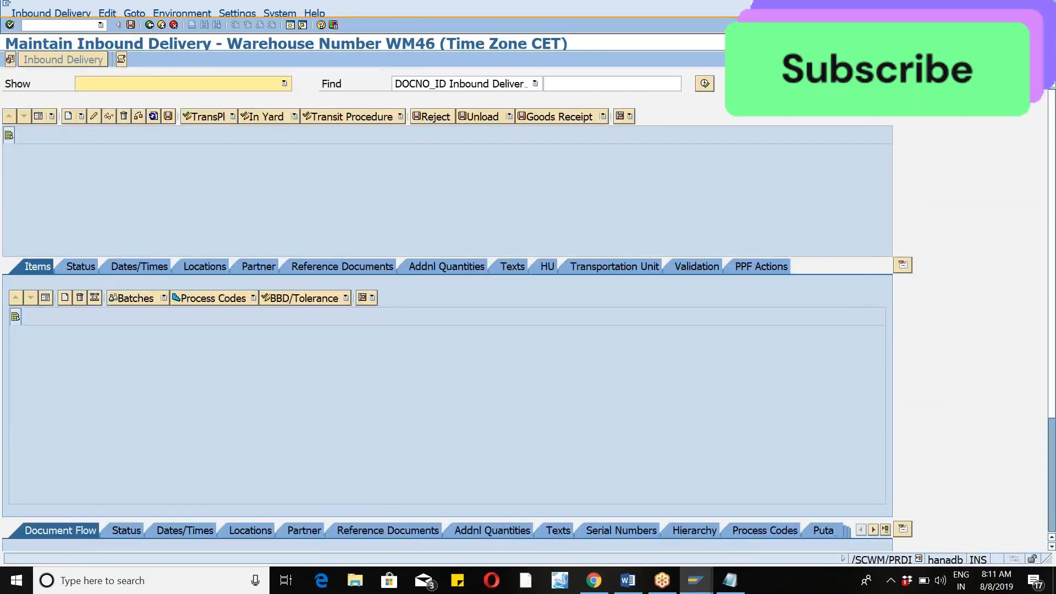
key("alt+Tab")
key("alt+Tab")
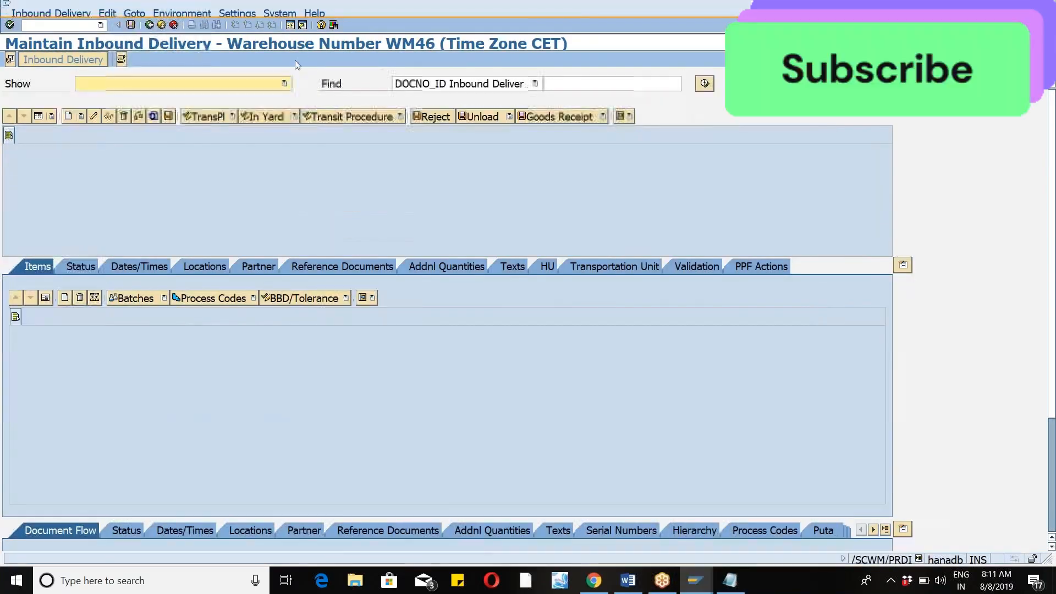
left_click(705, 83)
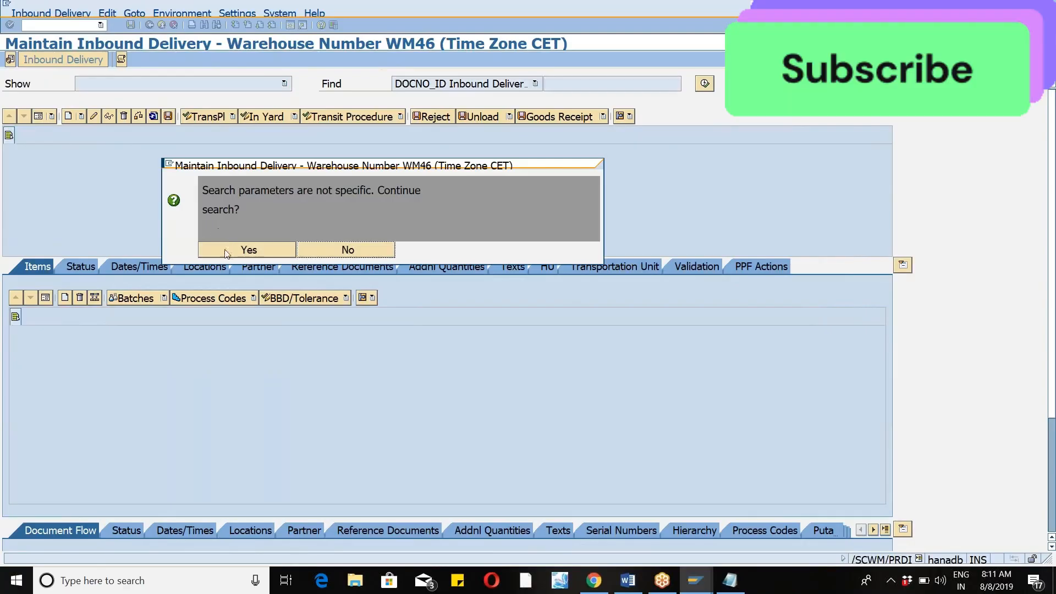
left_click(222, 252)
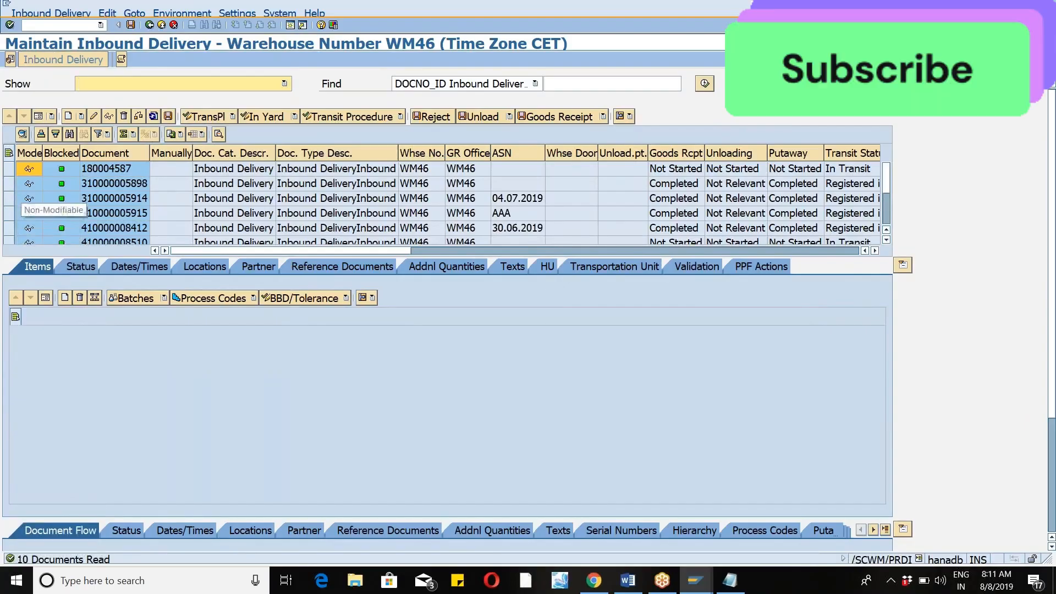
Open the item reference documents of the inbound delivery with ASN 04.07.2019 and copy its purchase order number.
left_click(10, 202)
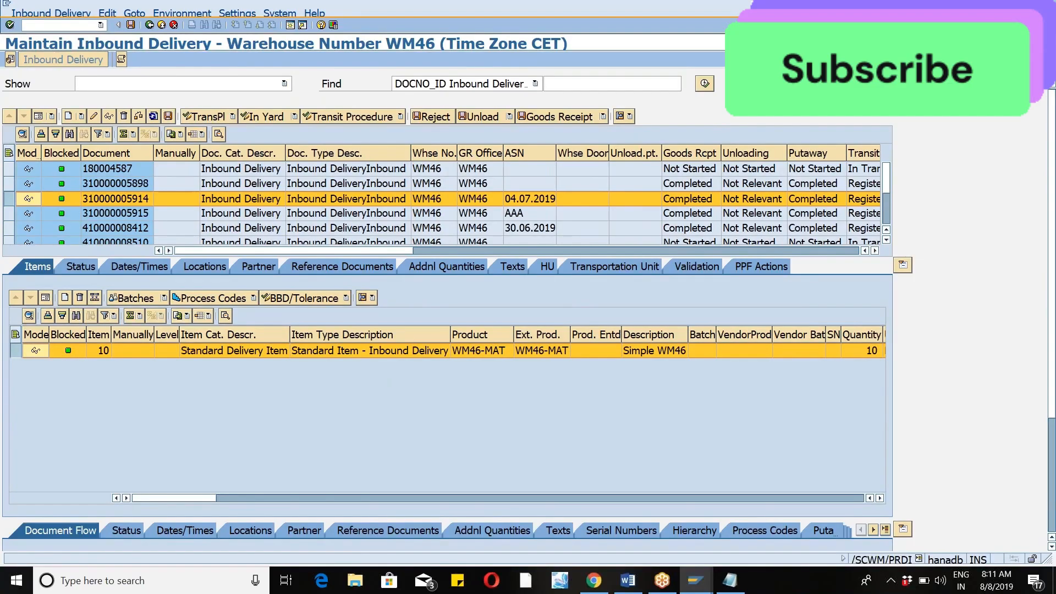
left_click(388, 530)
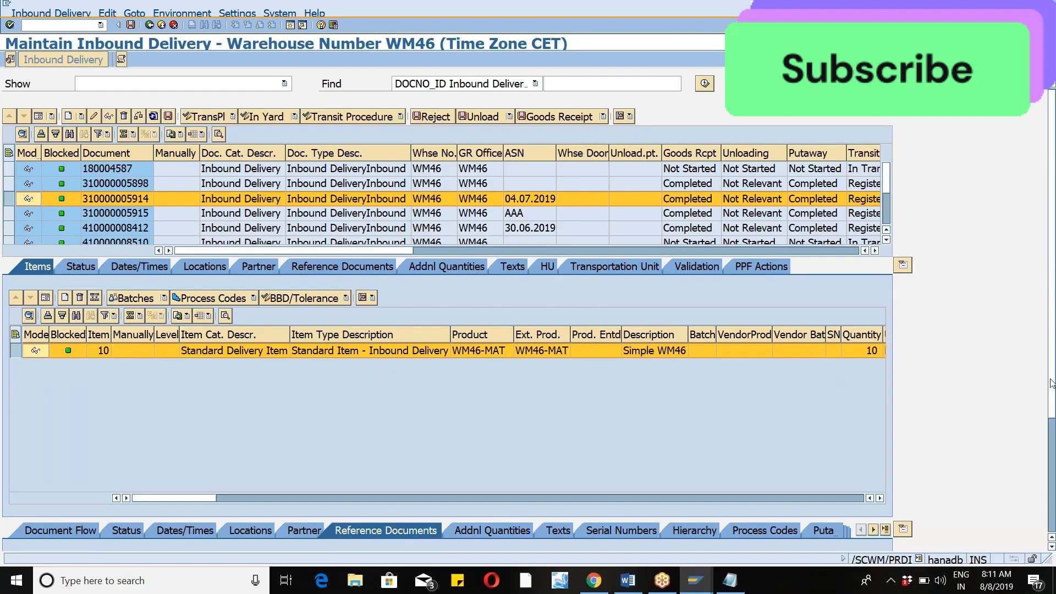
scroll(264, 476, "down", 5)
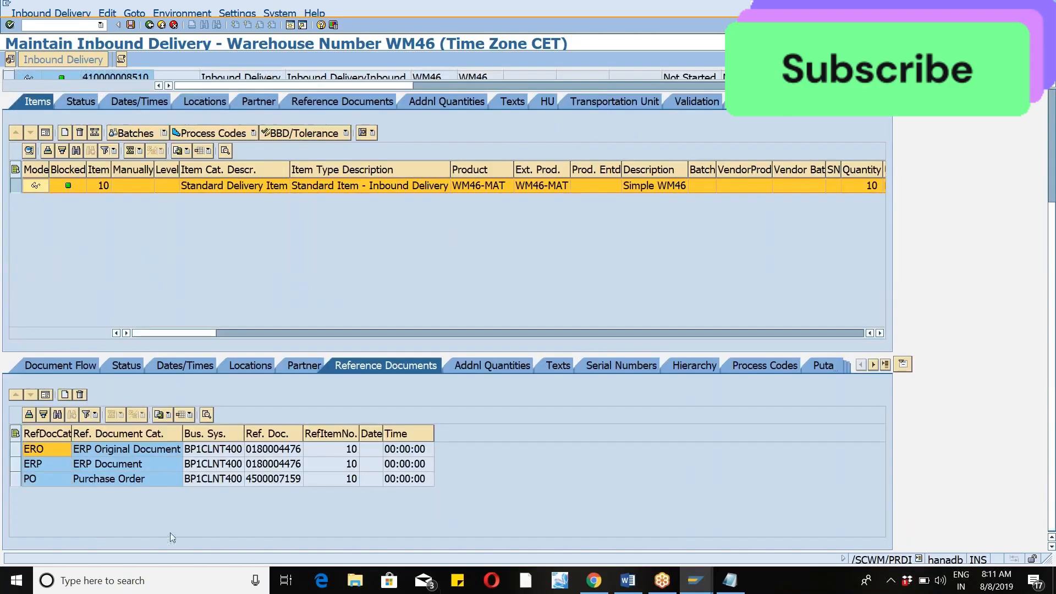
left_click(267, 480)
left_click(267, 480)
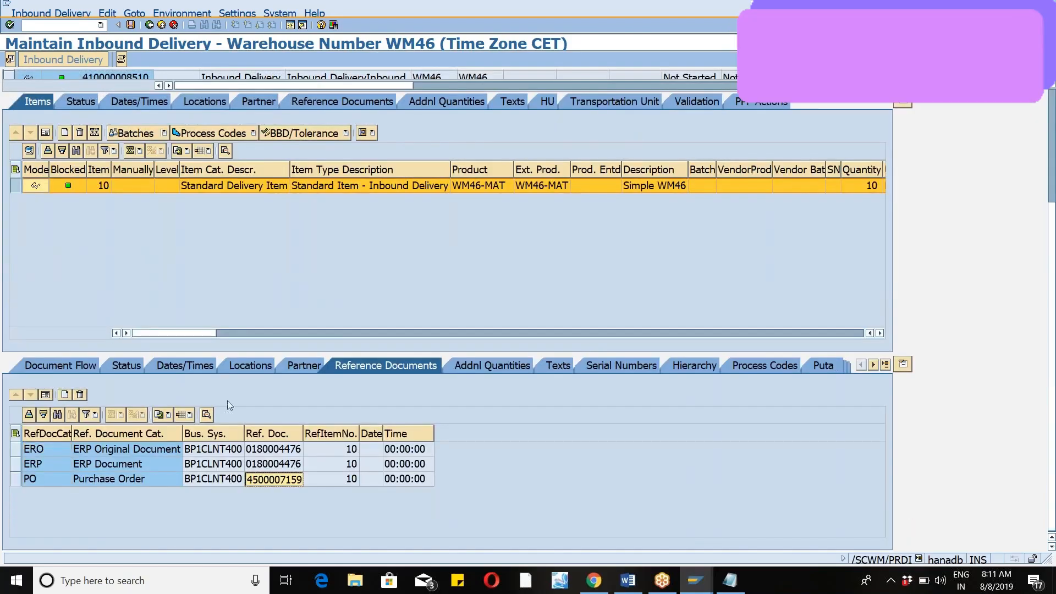
Start transaction /nvl31n in a new session and create an inbound delivery for the copied purchase order with external ID Exceptio.
left_click(289, 26)
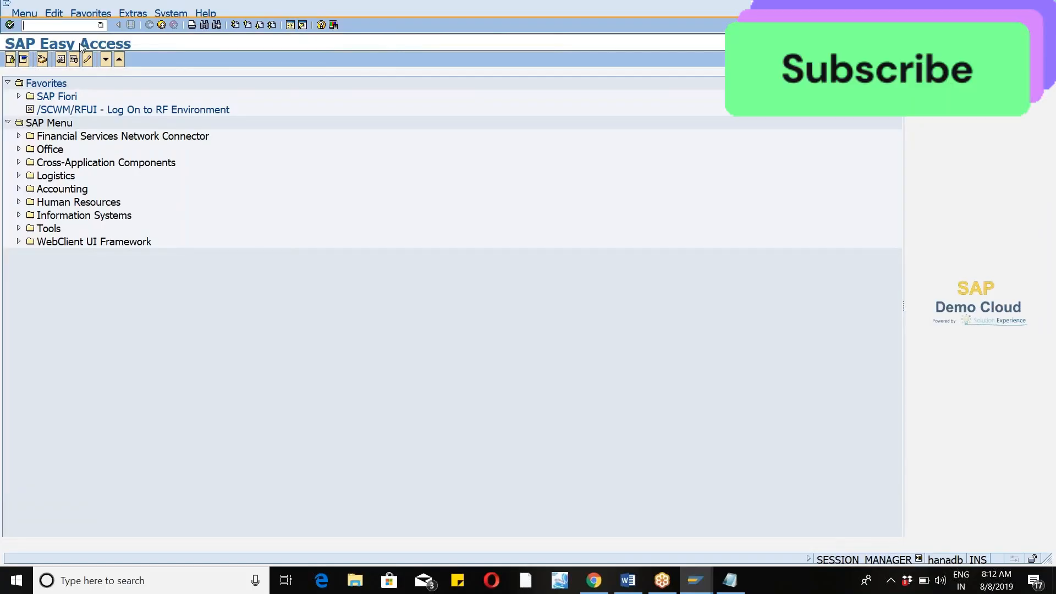
type("/nvl31n")
key("Return")
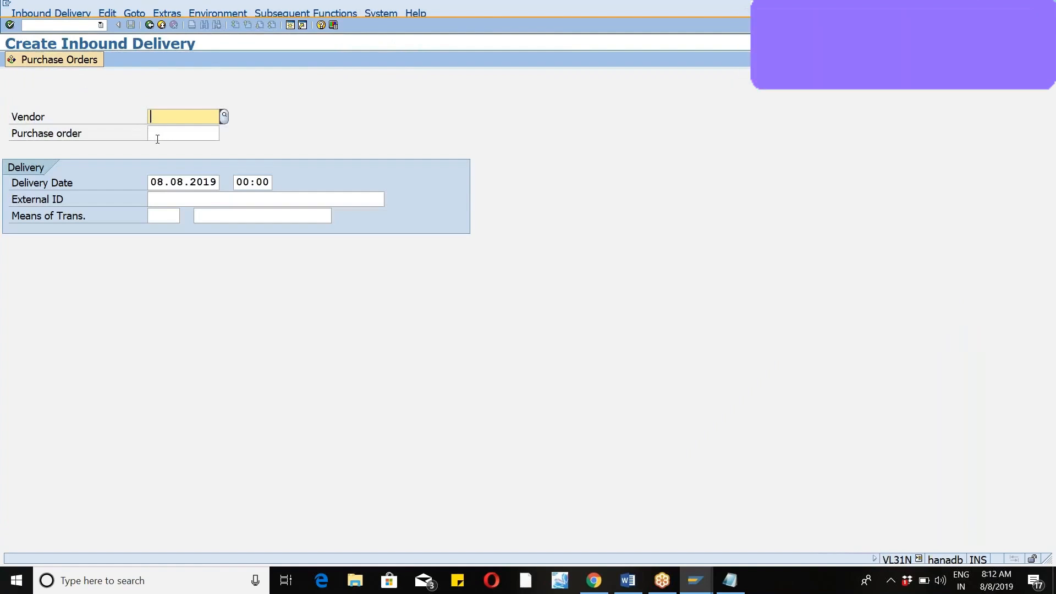
left_click(157, 134)
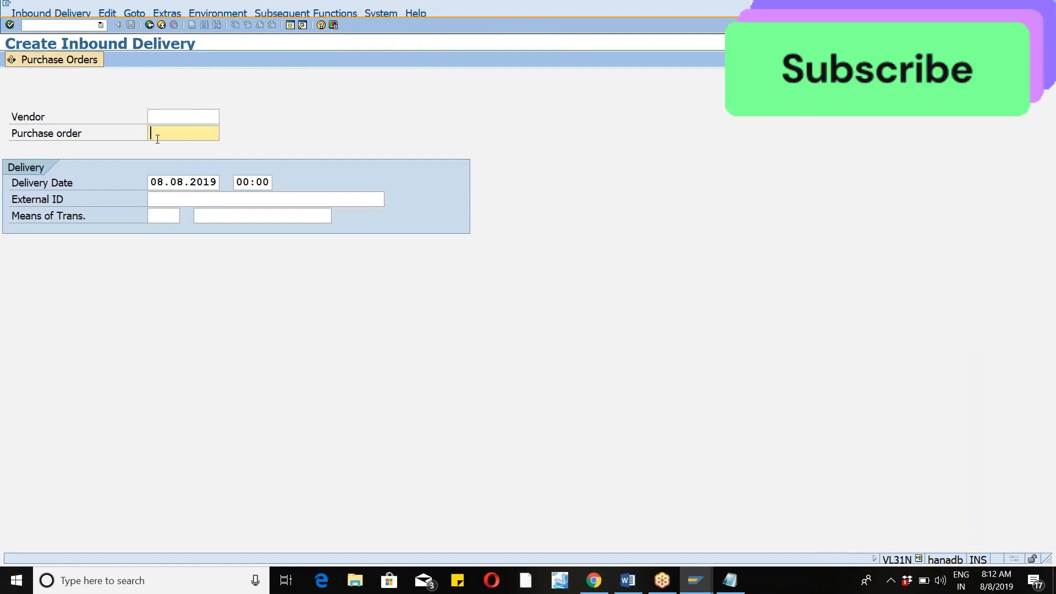
key("ctrl+v")
left_click(178, 203)
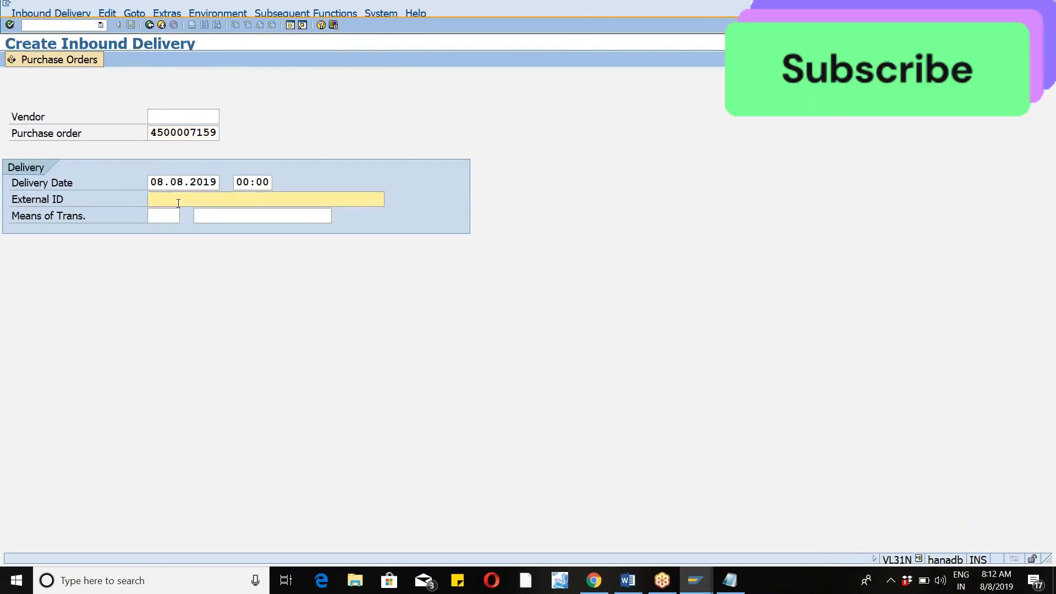
type("Exceptio")
key("Return")
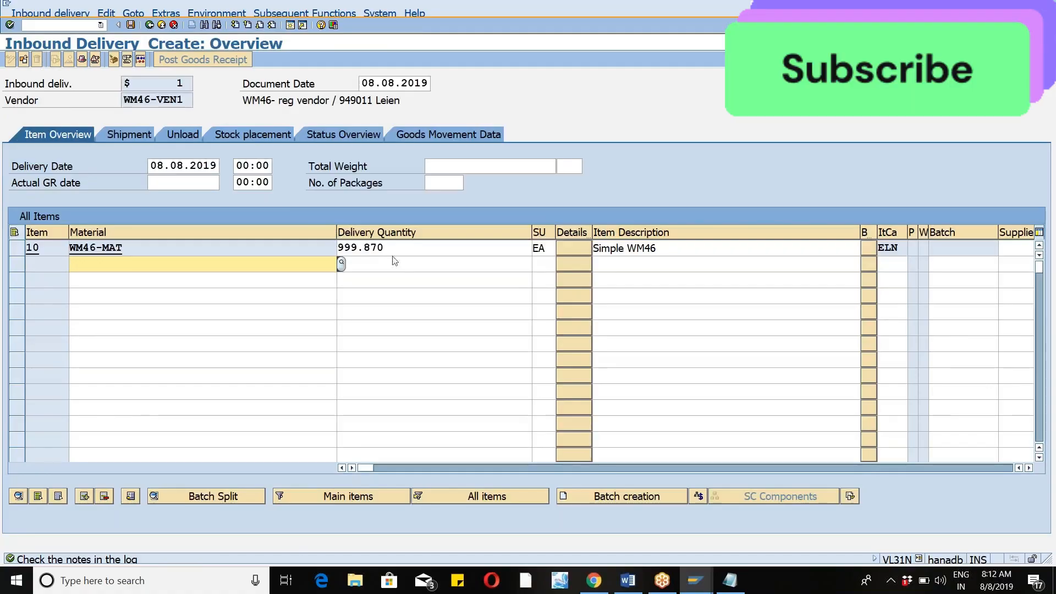
Set the delivery quantity of item WM46-MAT to 10 and save the inbound delivery.
left_click(400, 249)
key("BackSpace")
key("BackSpace")
key("BackSpace")
key("BackSpace")
key("BackSpace")
key("BackSpace")
key("BackSpace")
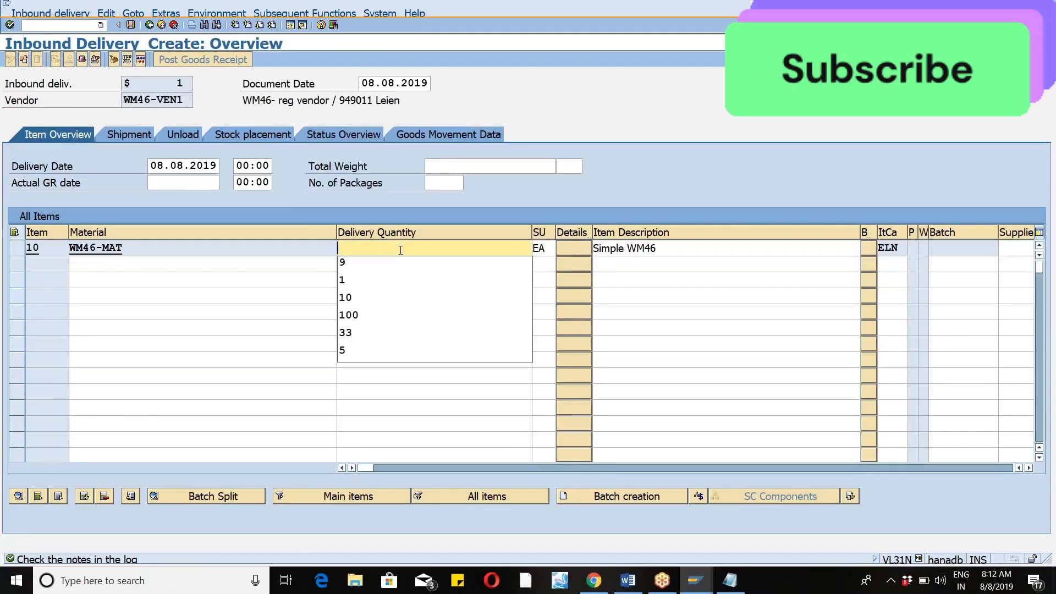
type("10")
key("Escape")
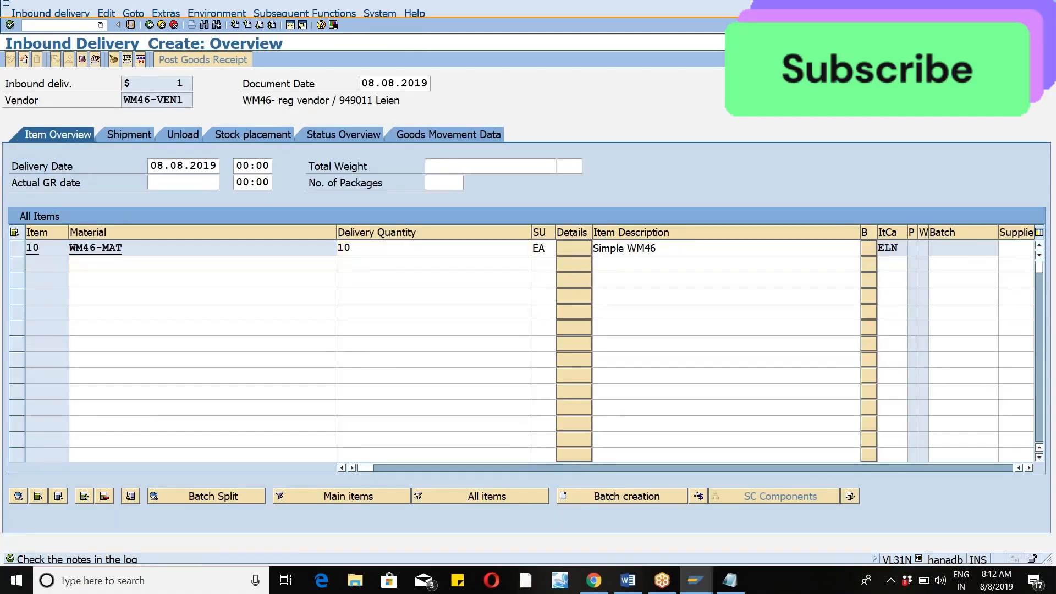
key("Return")
key("Return")
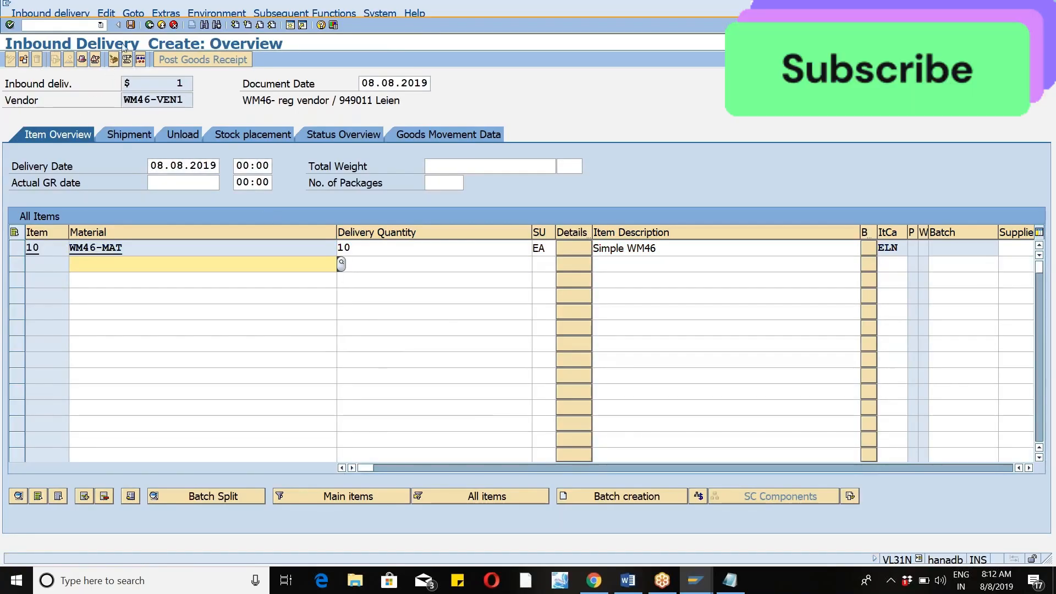
left_click(131, 25)
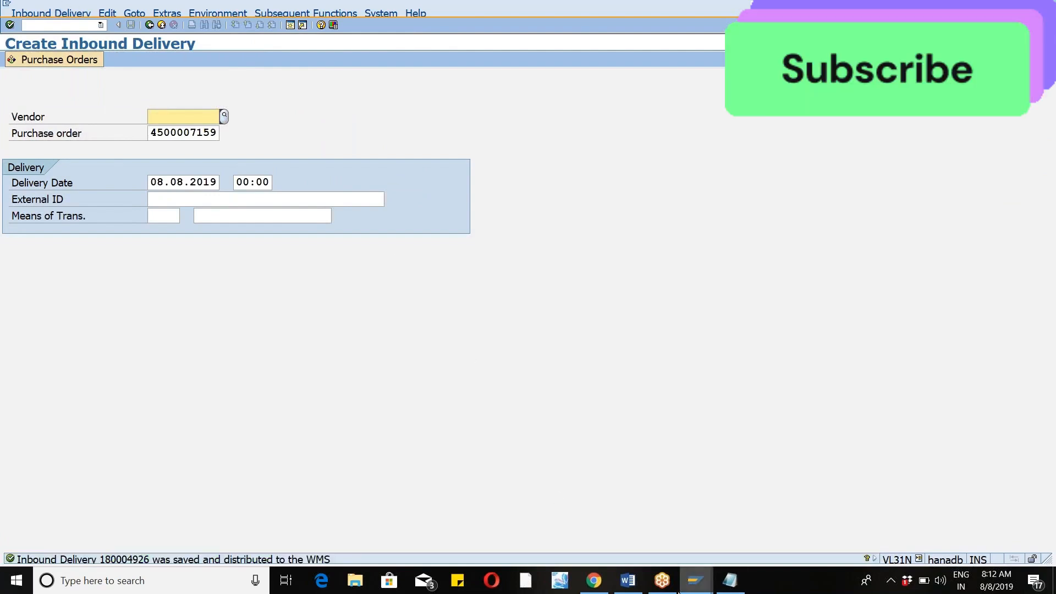
Switch back to the Maintain Inbound Delivery session, repeat the open search and select the delivery with ASN EXCEPTIO.
left_click(691, 587)
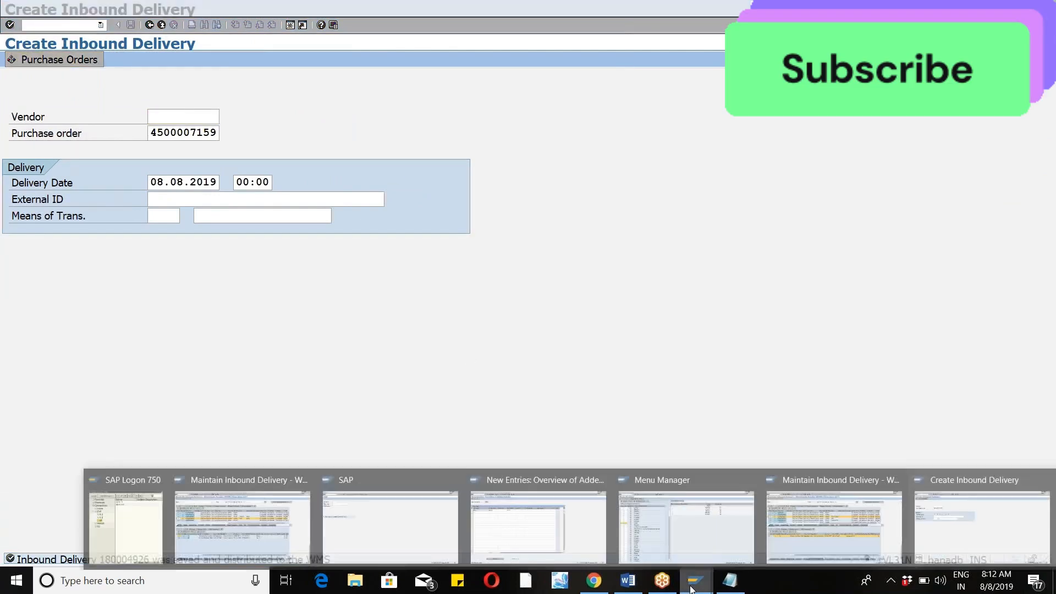
left_click(789, 549)
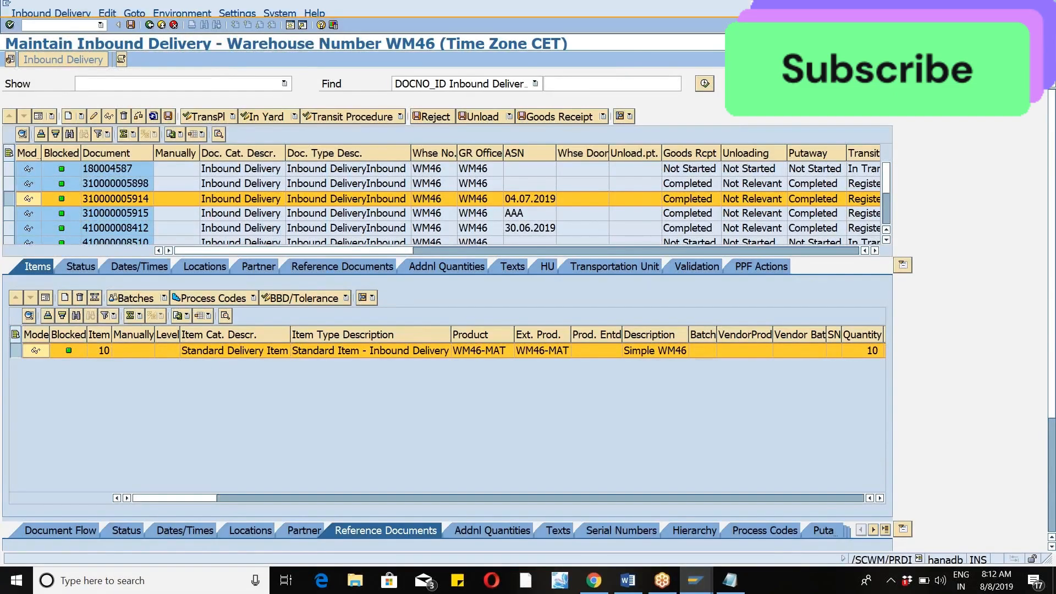
left_click(705, 83)
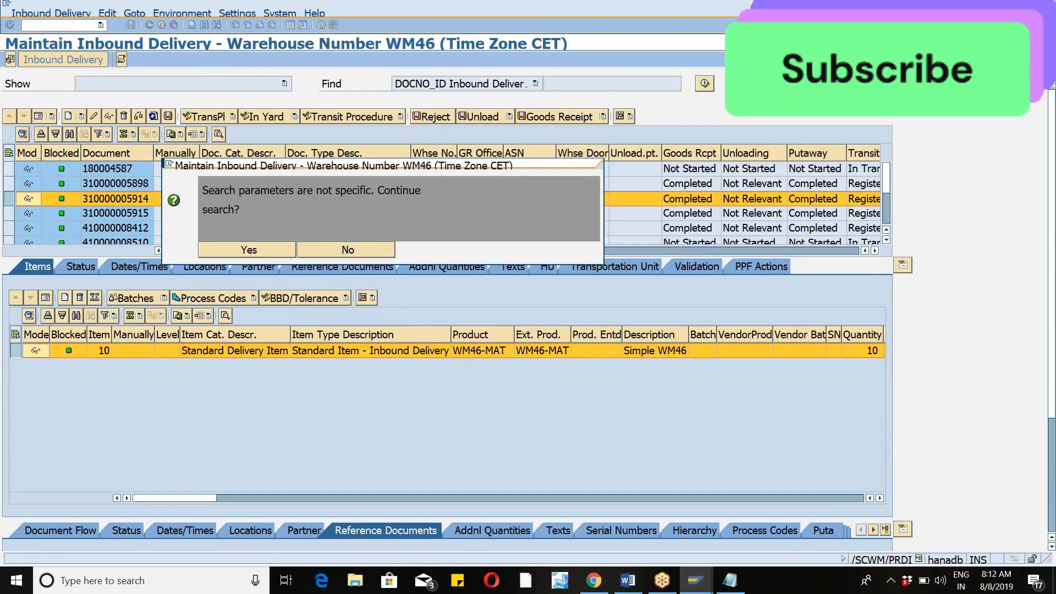
left_click(248, 250)
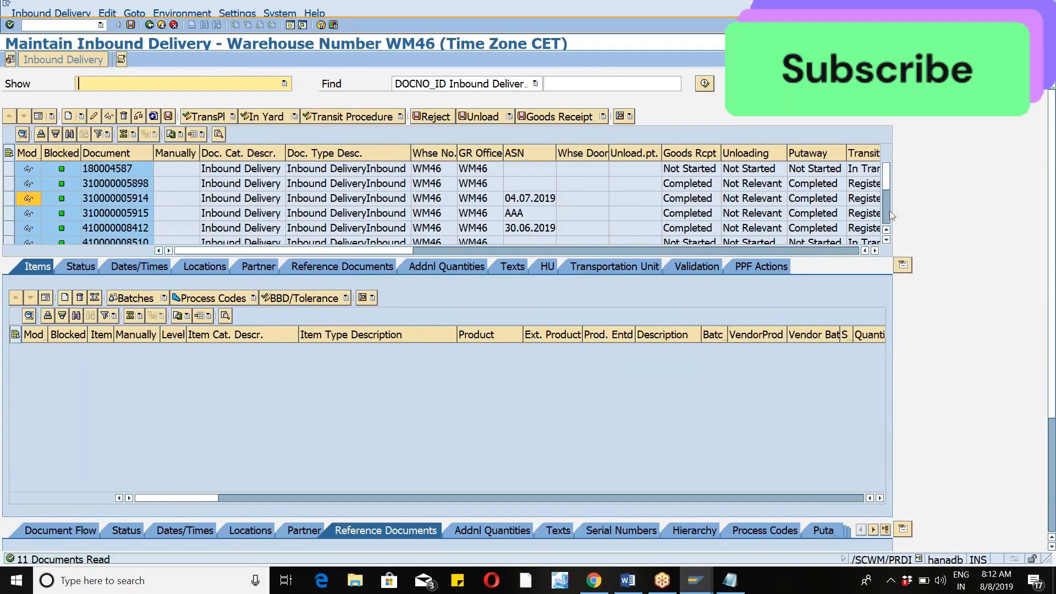
left_click_drag(886, 173, 895, 214)
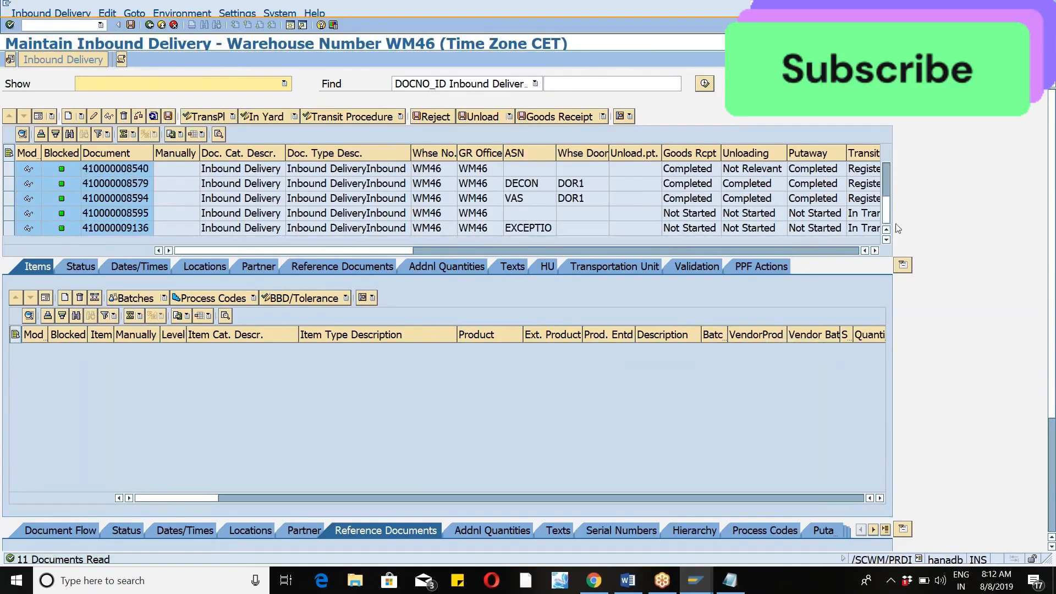
left_click(10, 228)
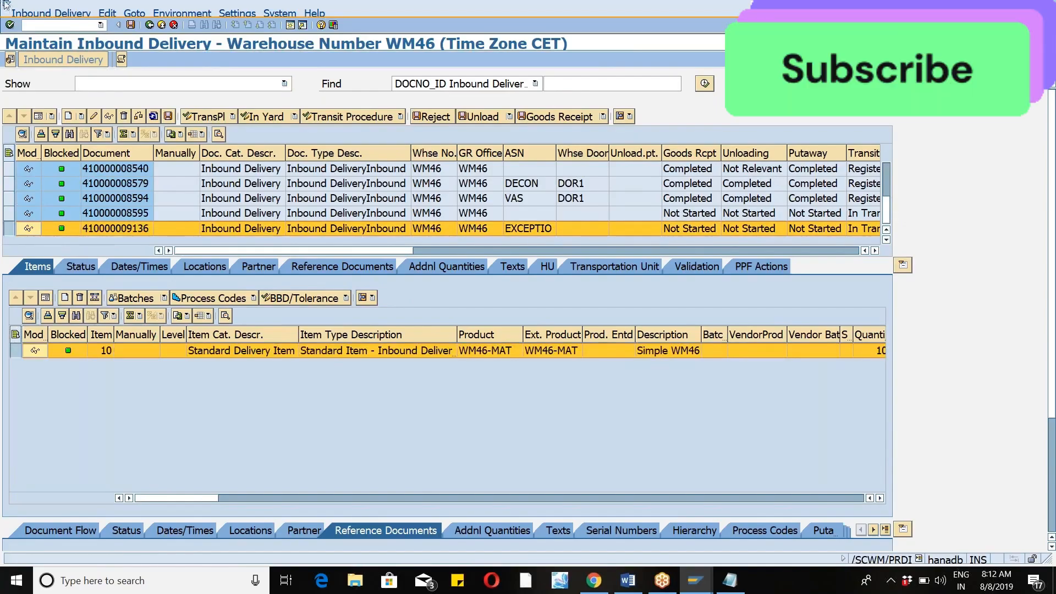
Open warehouse task creation as follow-on function for the selected delivery, then create and save the putaway task.
left_click(36, 13)
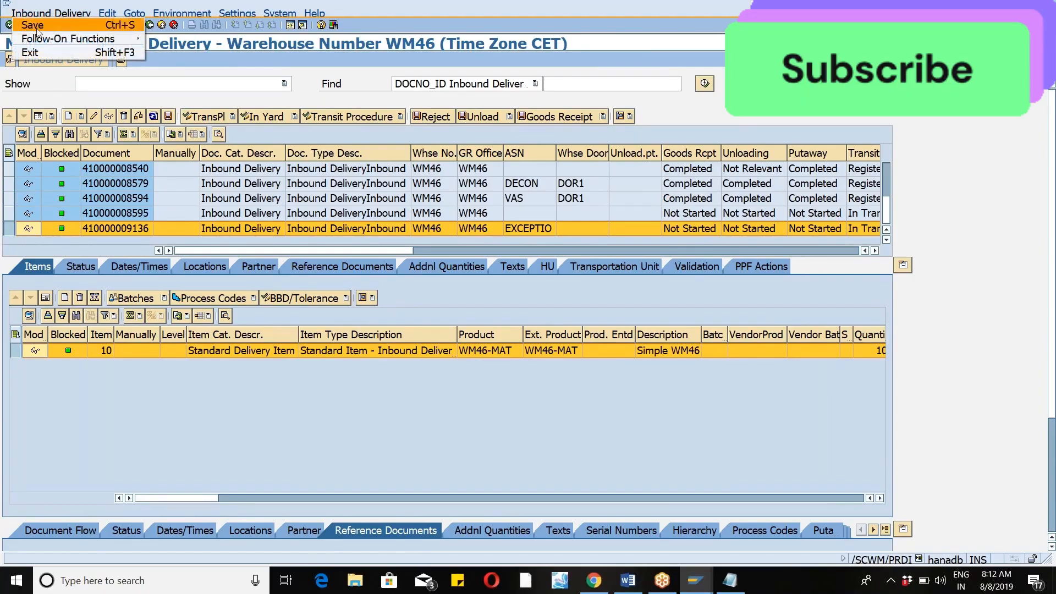
mouse_move(61, 40)
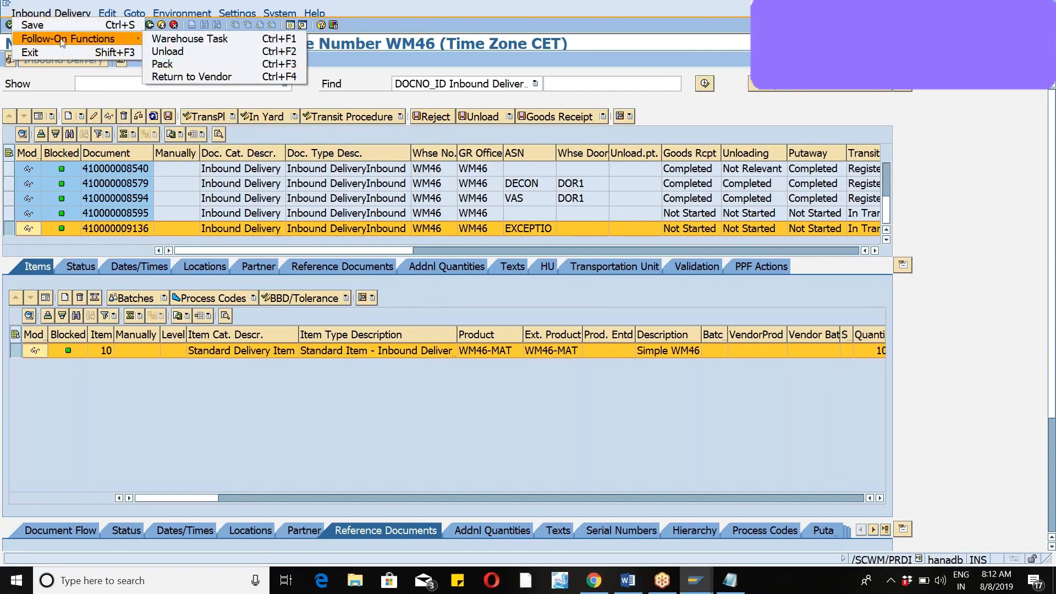
left_click(235, 38)
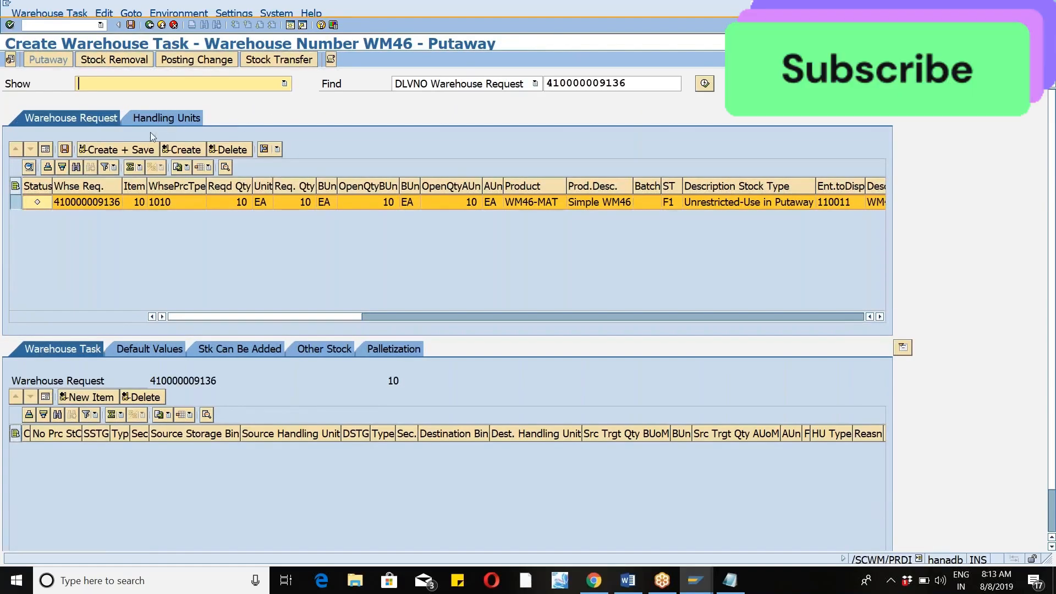
left_click(124, 149)
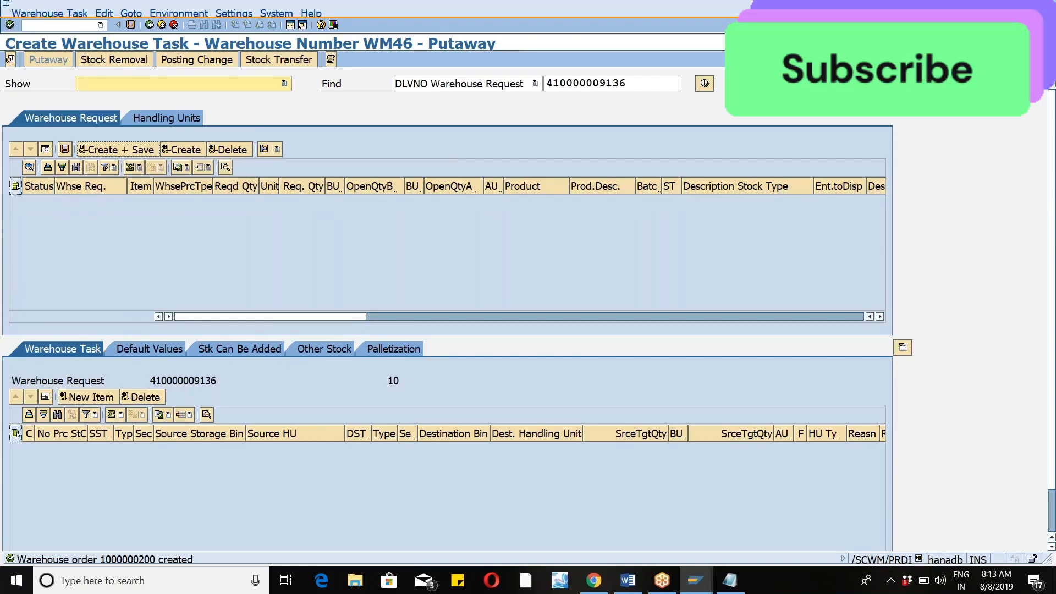
Open confirmation for the created putaway task, show the product warehouse task's details and start its confirmation in foreground.
left_click(31, 13)
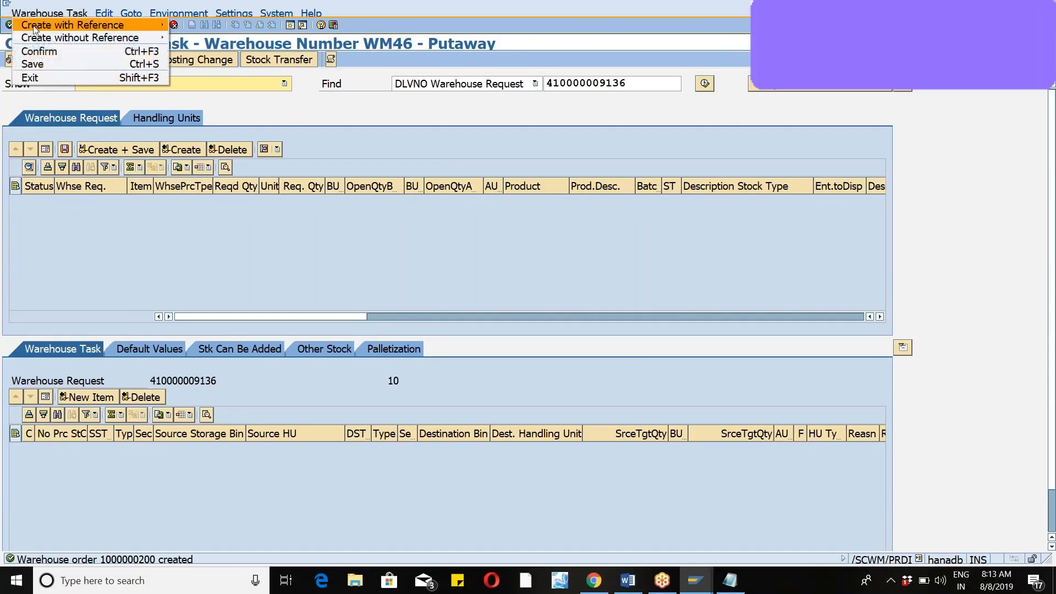
left_click(43, 53)
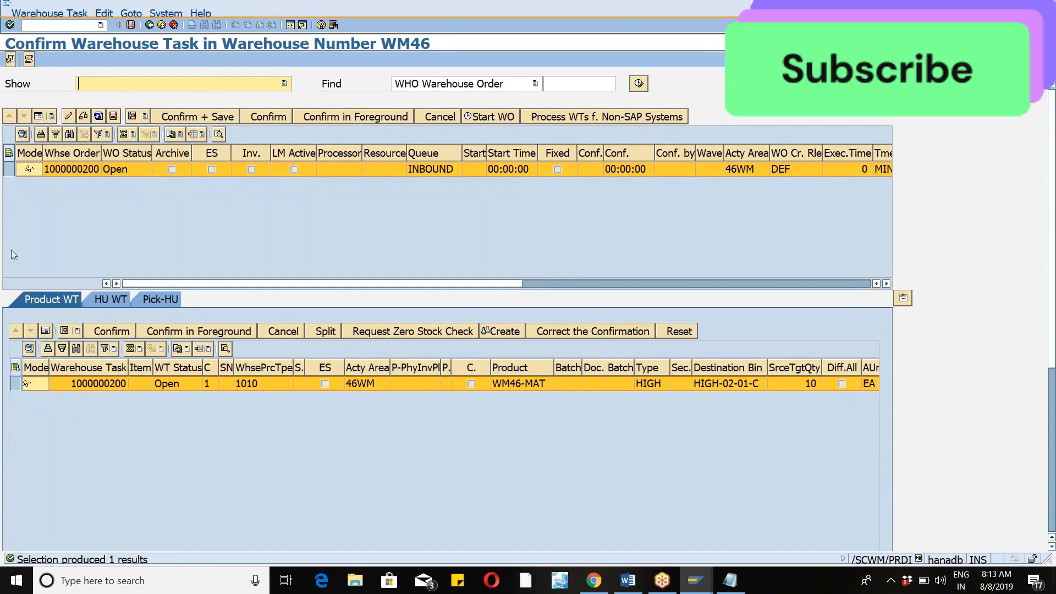
left_click(17, 385)
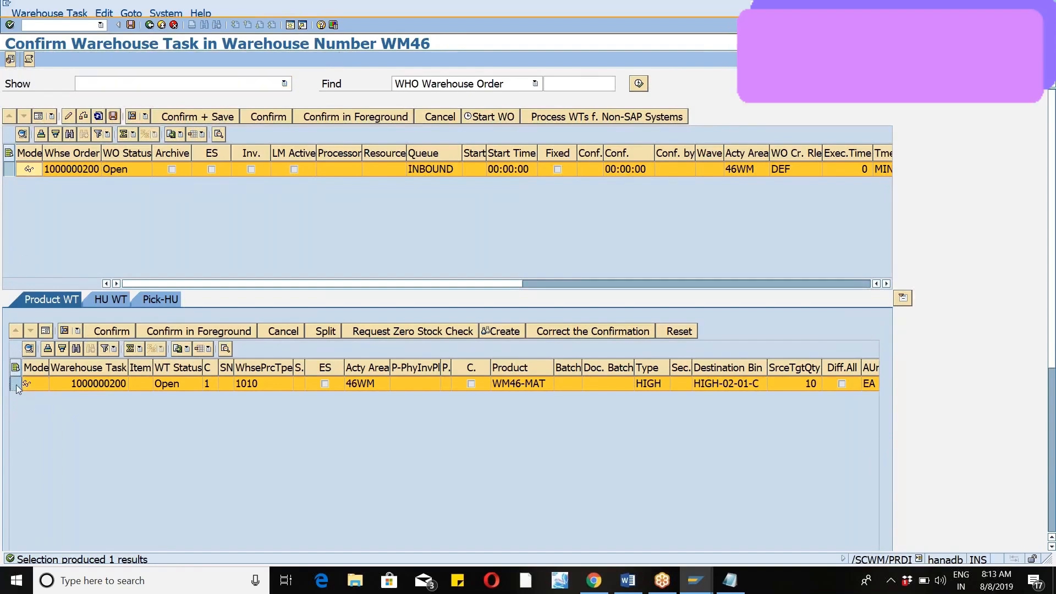
left_click(45, 331)
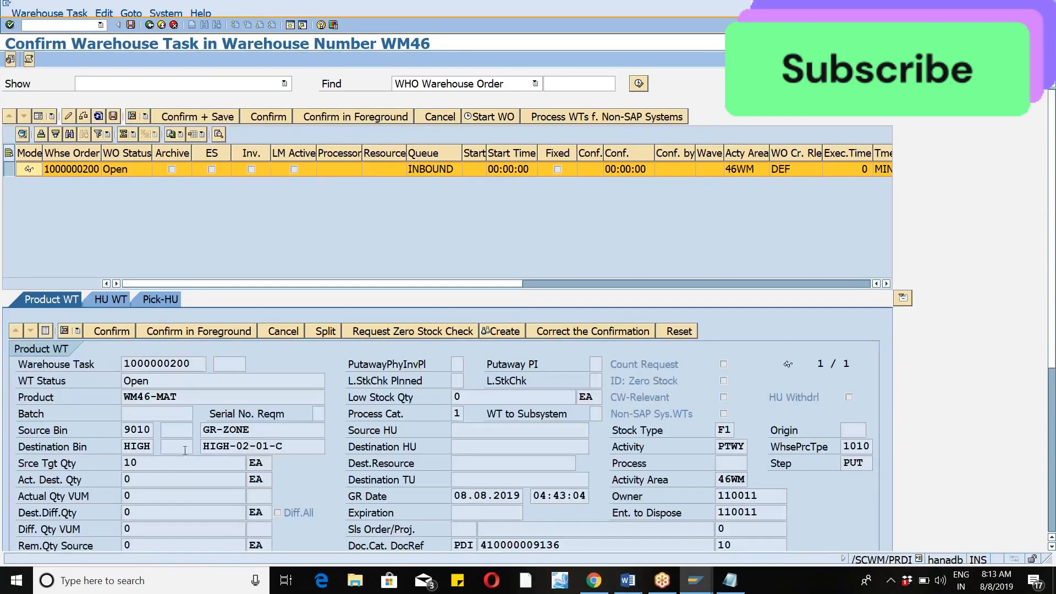
left_click(287, 444)
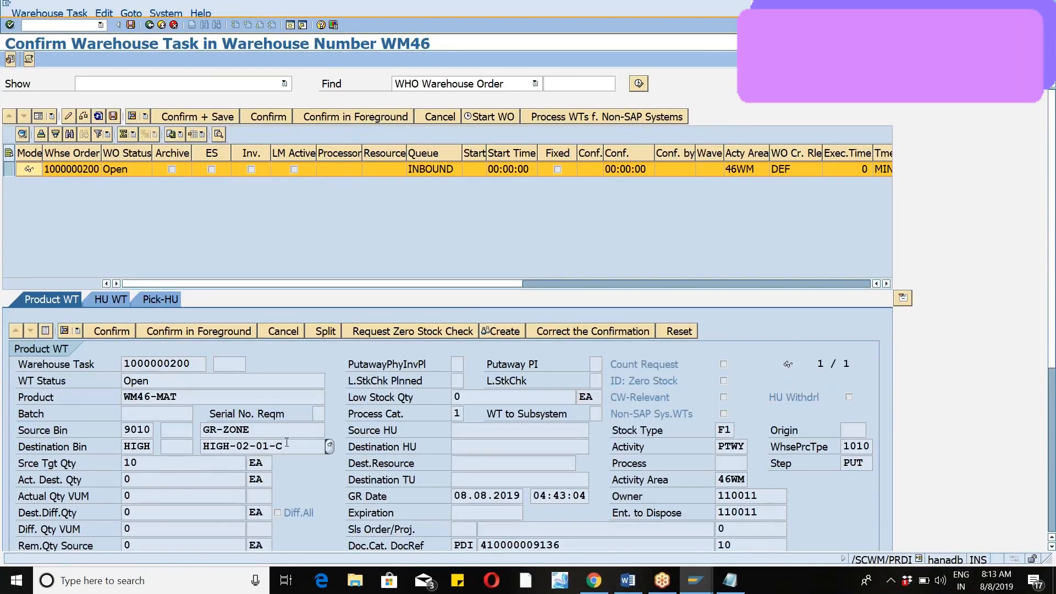
left_click(352, 118)
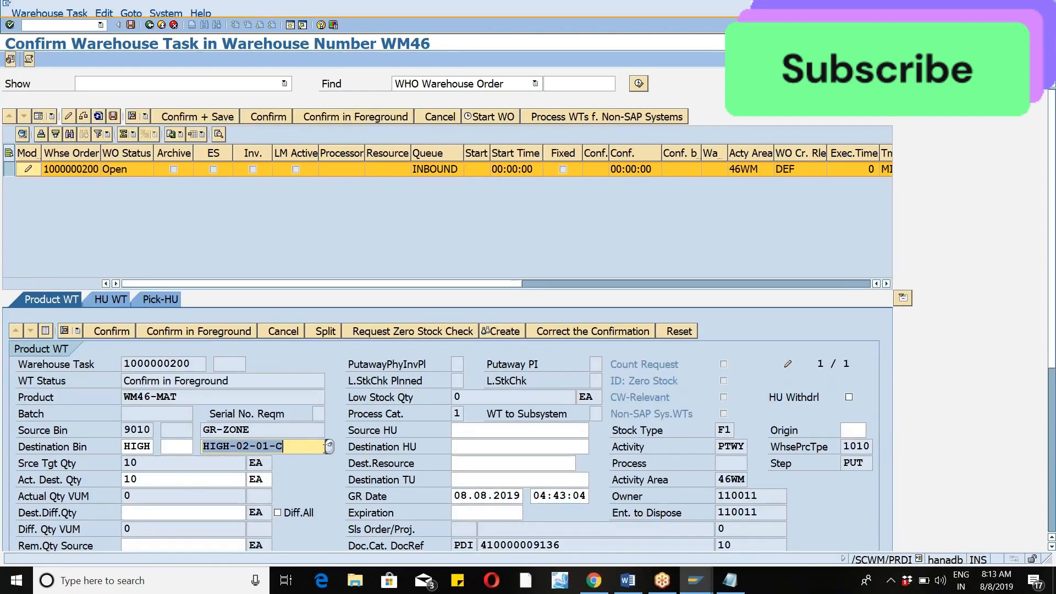
Change the destination bin to HIGH-03-01-A and try to confirm and save the task without an exception code.
left_click(331, 446)
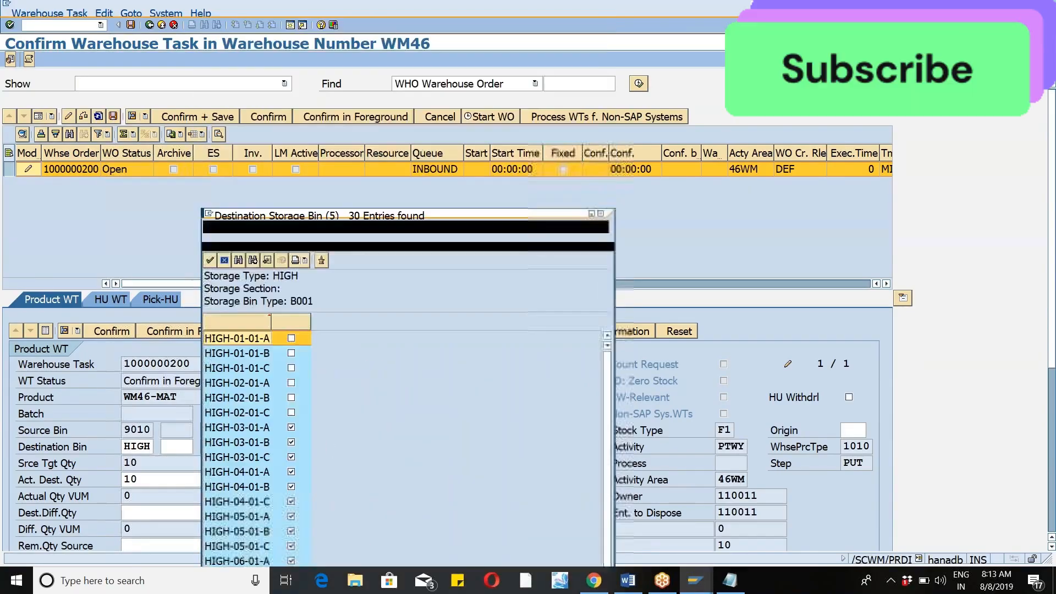
left_click(248, 226)
double_click(248, 226)
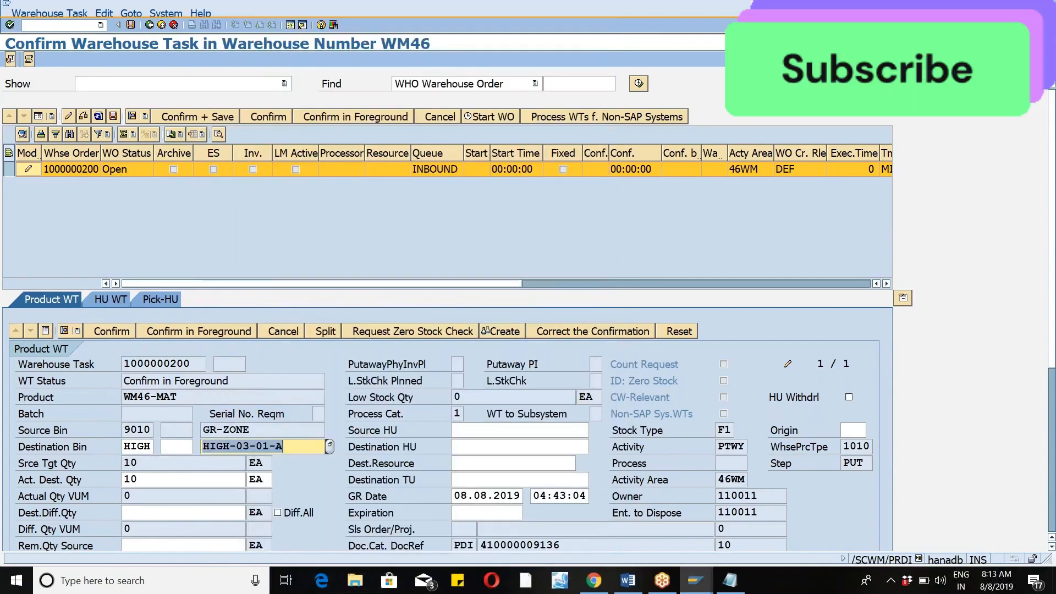
left_click(196, 120)
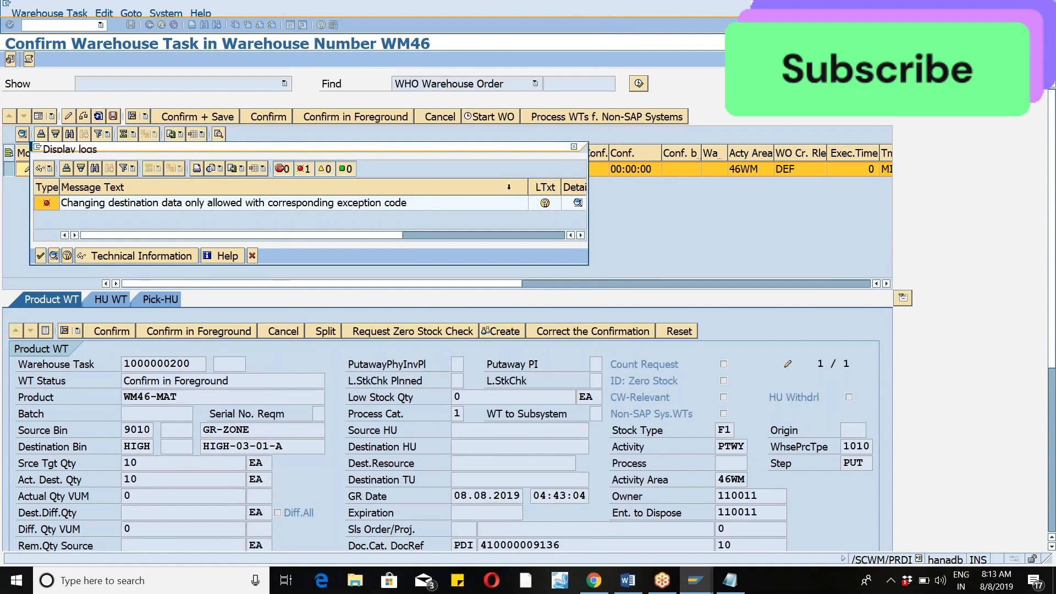
left_click(574, 147)
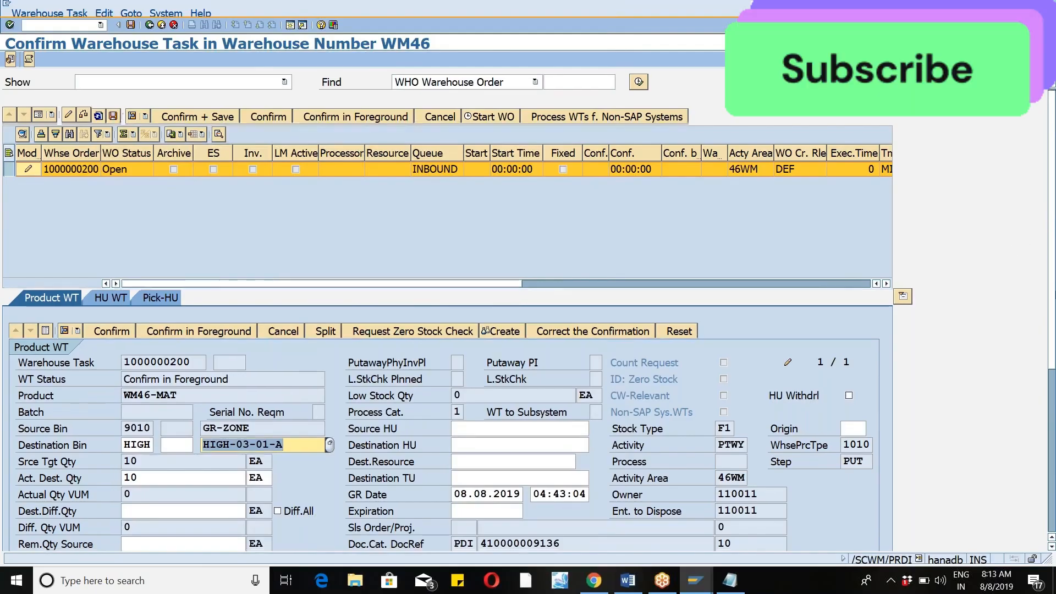
Set the task's exception code to ZCBD and confirm and save the warehouse order.
scroll(132, 307, "down", 5)
left_click(132, 308)
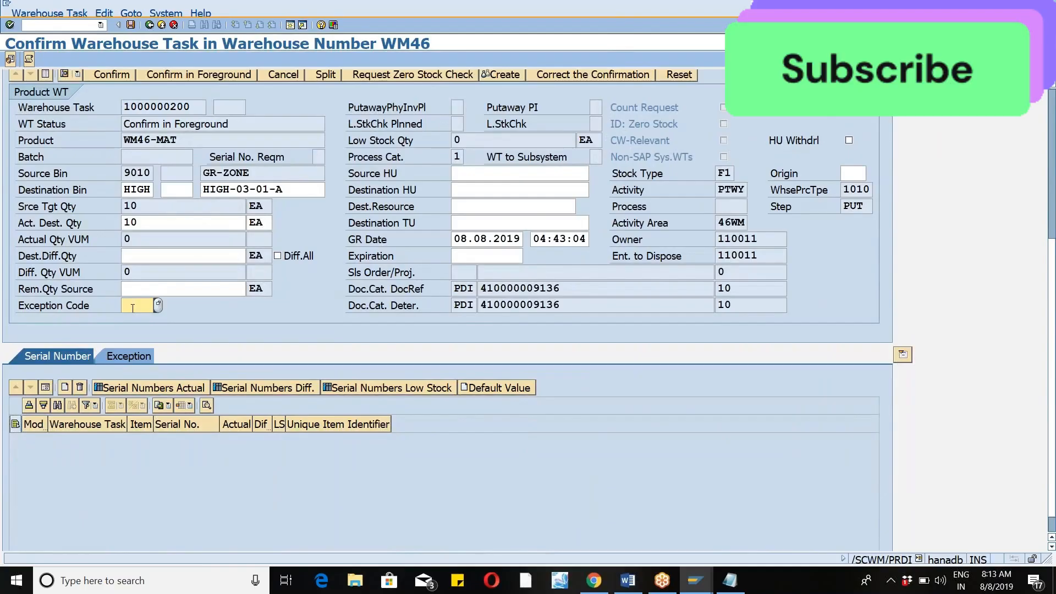
left_click(158, 305)
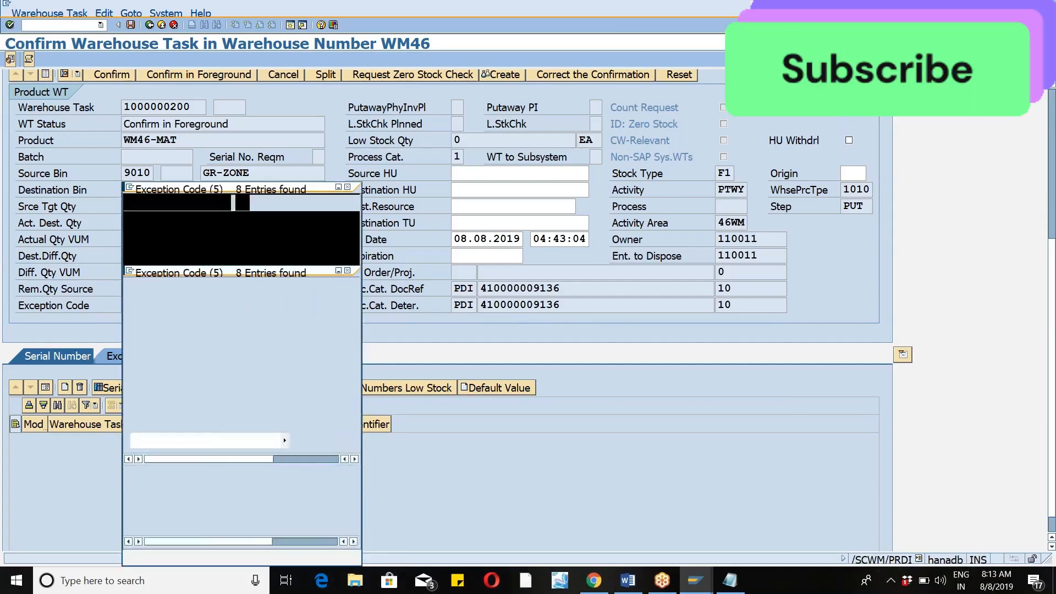
left_click(139, 350)
double_click(139, 351)
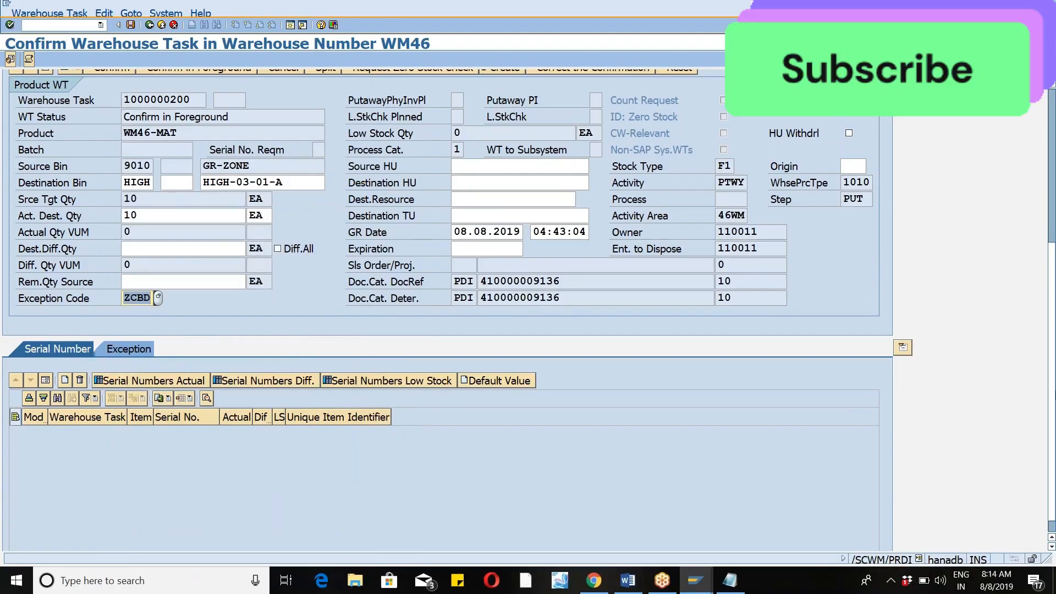
scroll(1050, 374, "up", 10)
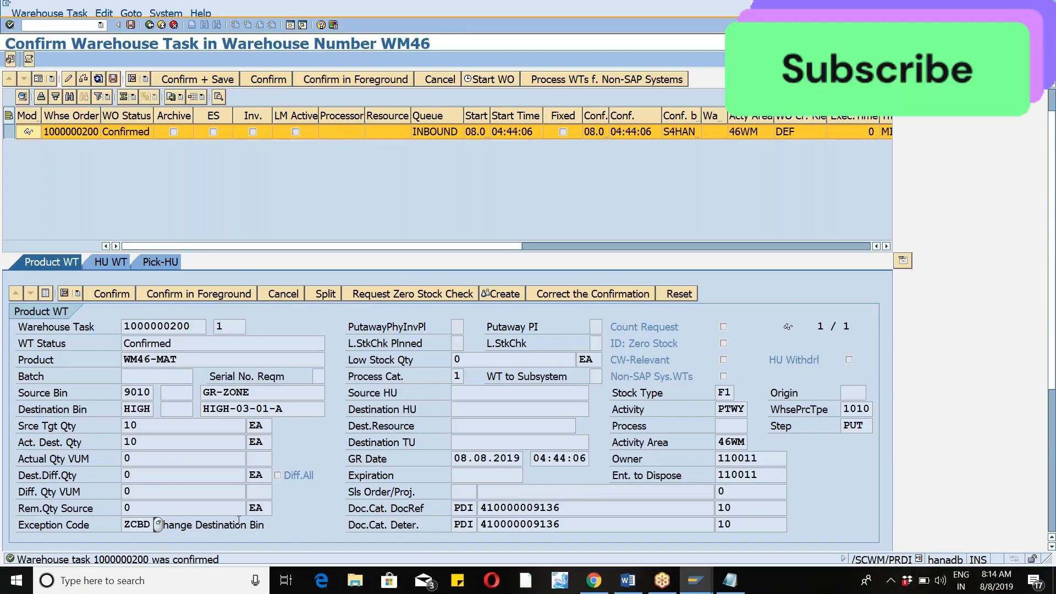
Start transaction /N/SCWM/MON and open the warehouse monitor for warehouse number WM46 with monitor SAP.
left_click(101, 26)
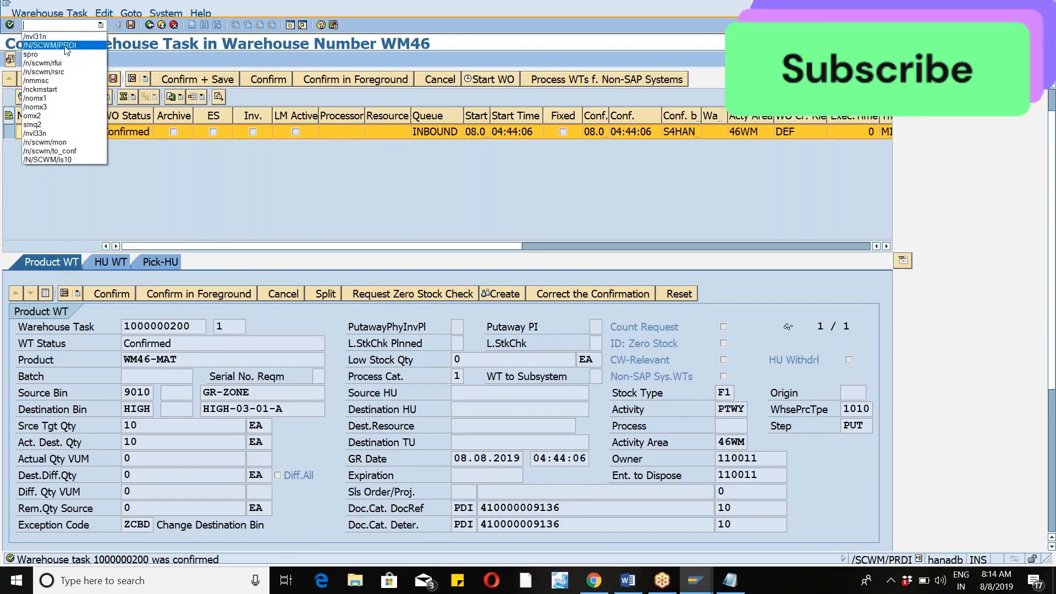
left_click(70, 45)
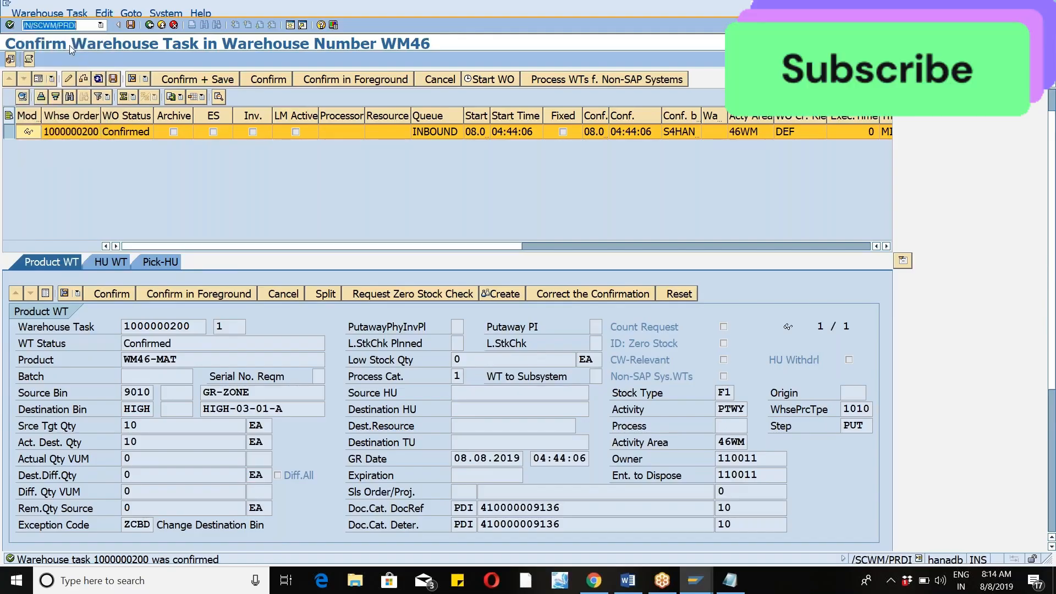
key("Right")
type("mon")
key("Return")
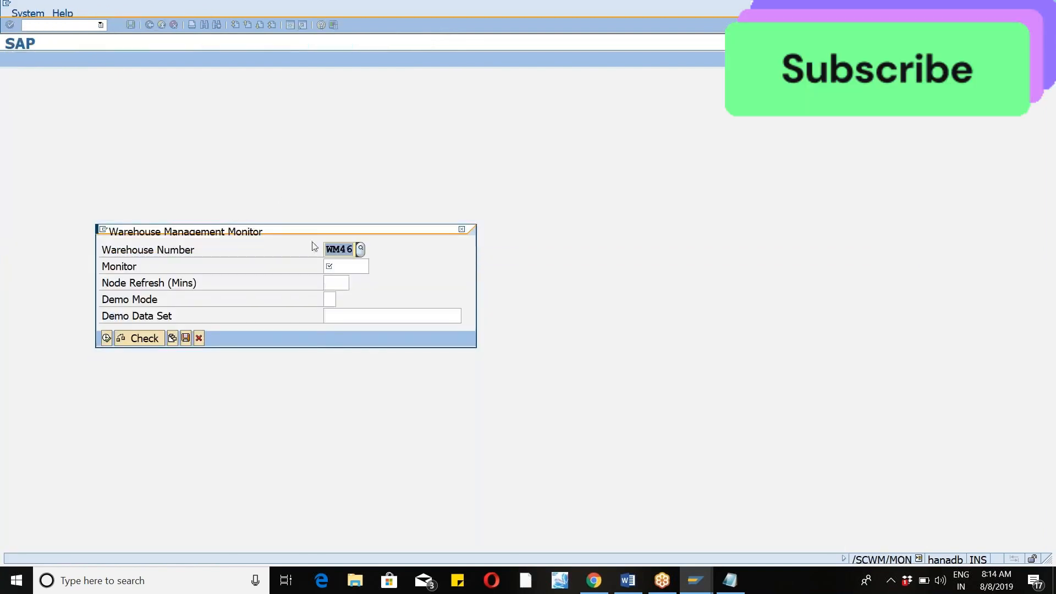
left_click(357, 272)
type("sap")
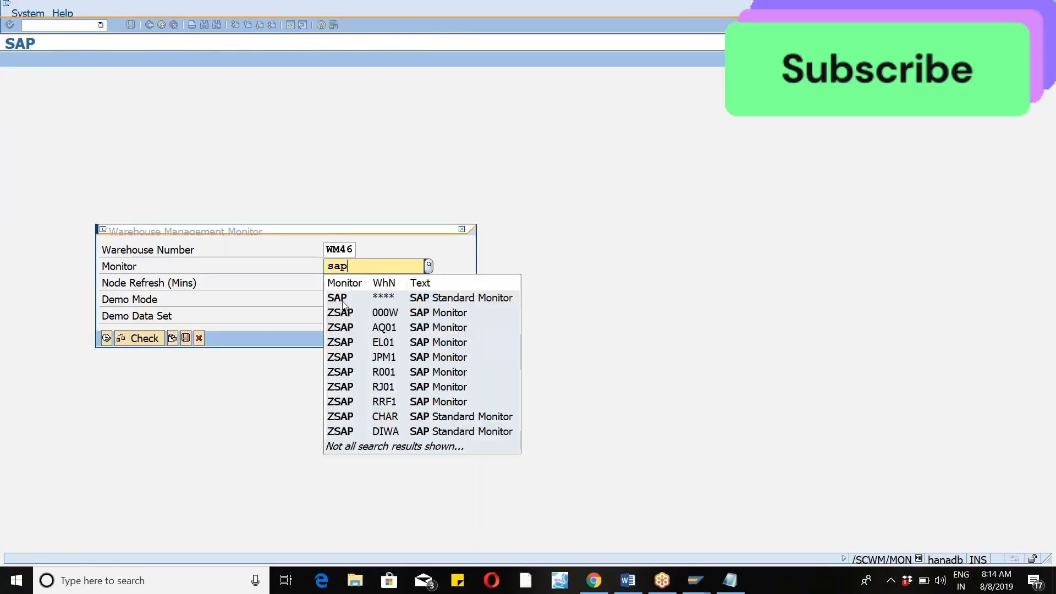
left_click(342, 301)
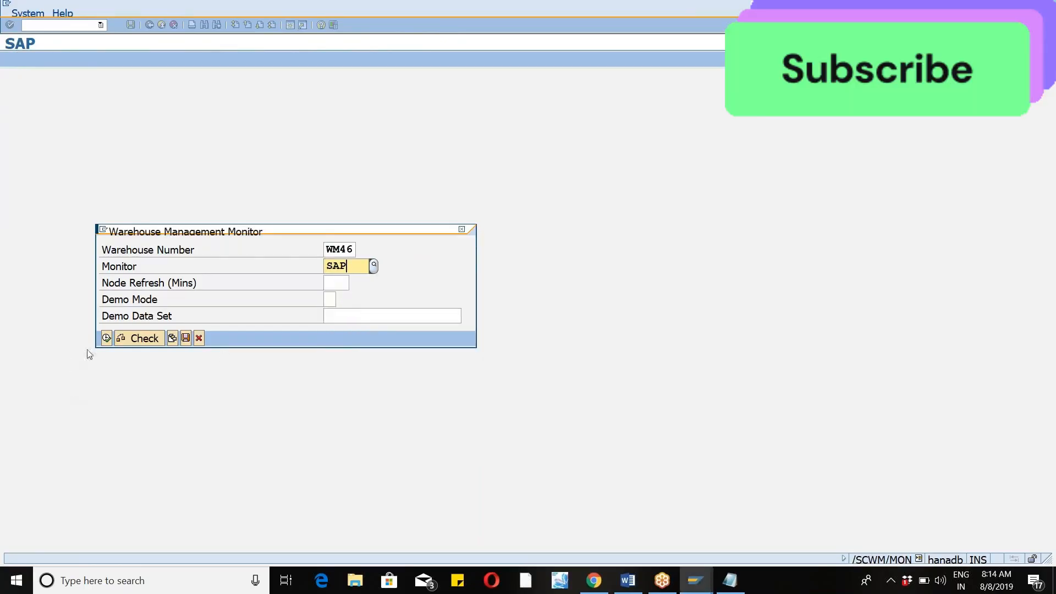
left_click(106, 339)
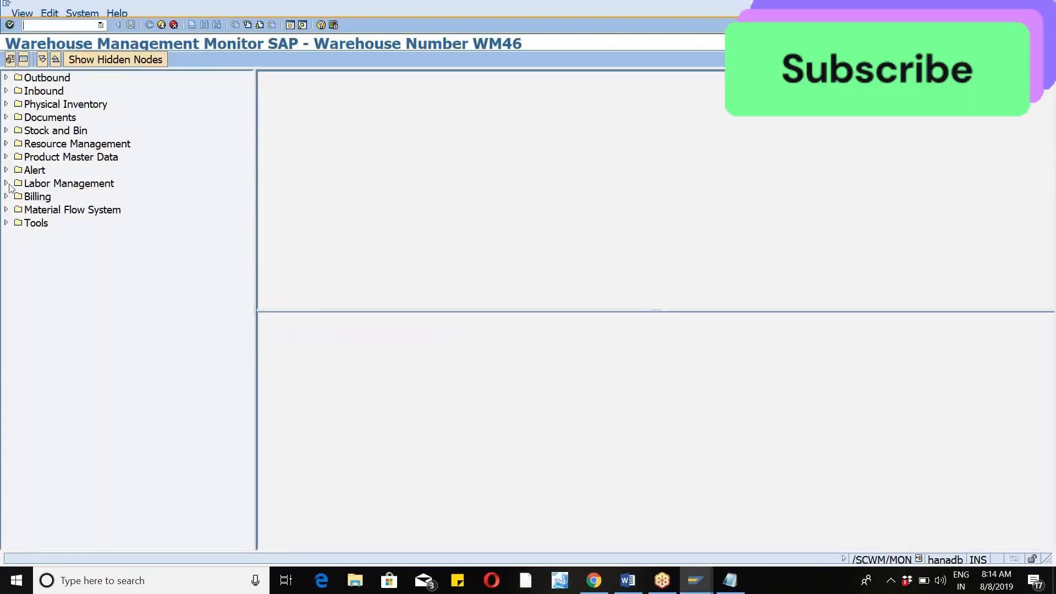
List the exceptions under the monitor's Alert node without selection criteria and examine all columns of the entry.
left_click(6, 131)
left_click(6, 130)
left_click(6, 170)
double_click(50, 302)
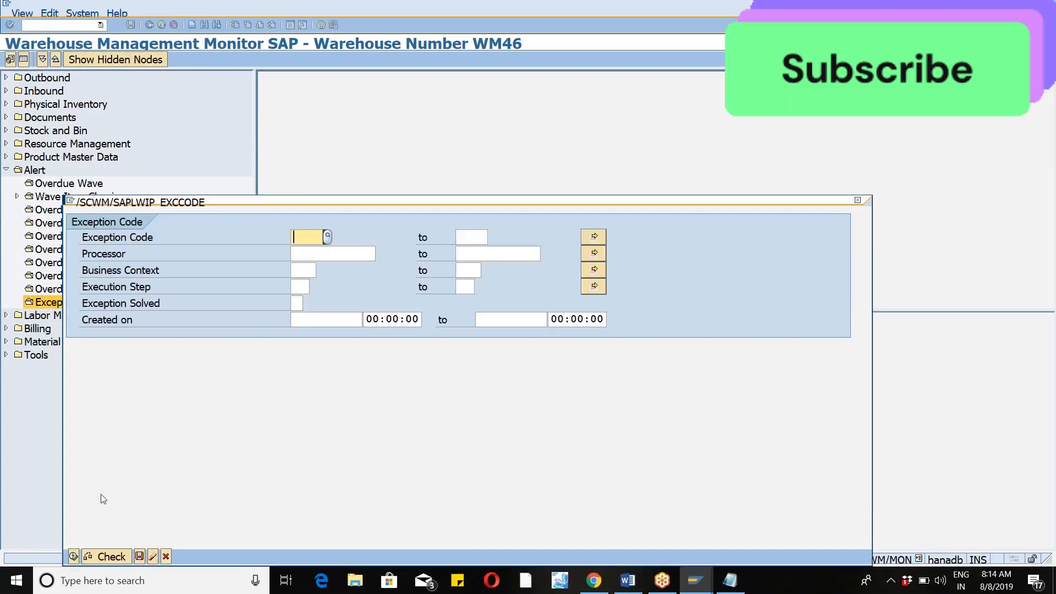
left_click(73, 556)
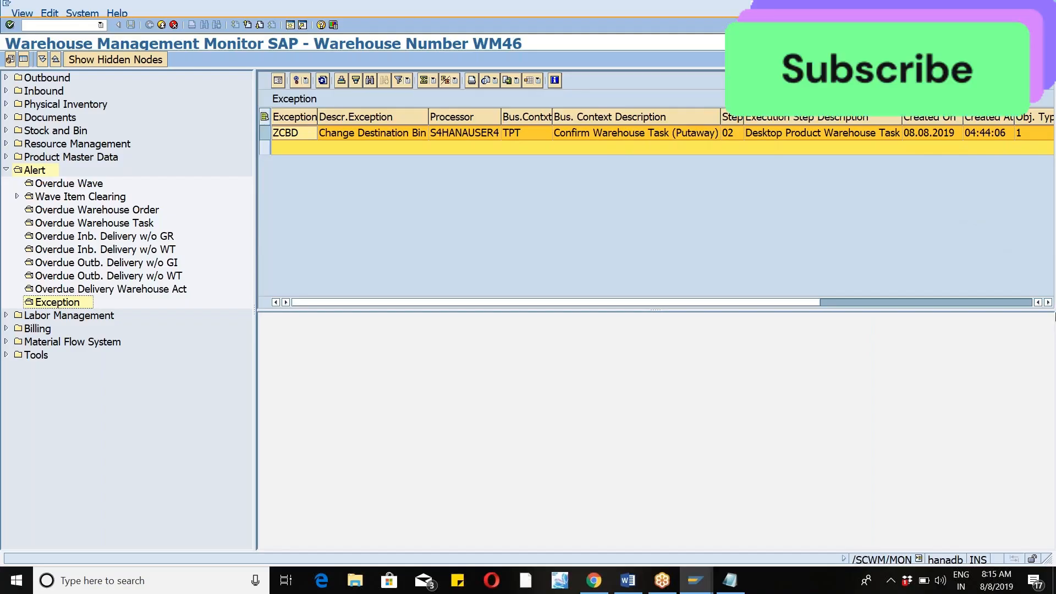
left_click(1049, 303)
left_click(1049, 303)
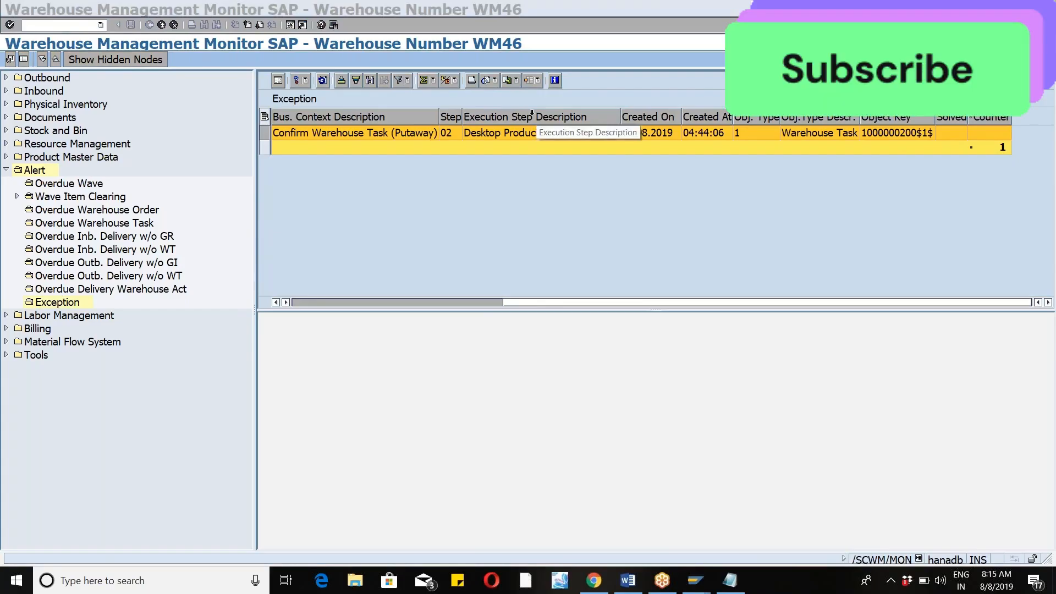
Try to open another session, then start transaction /nspro in the current one and display the SAP Reference IMG.
left_click(290, 25)
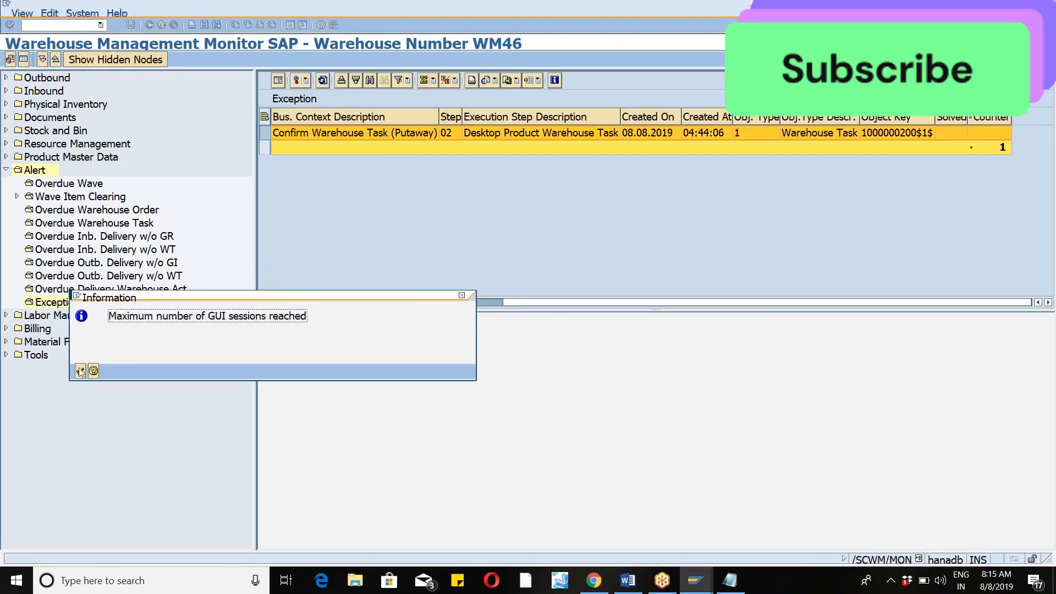
left_click(81, 371)
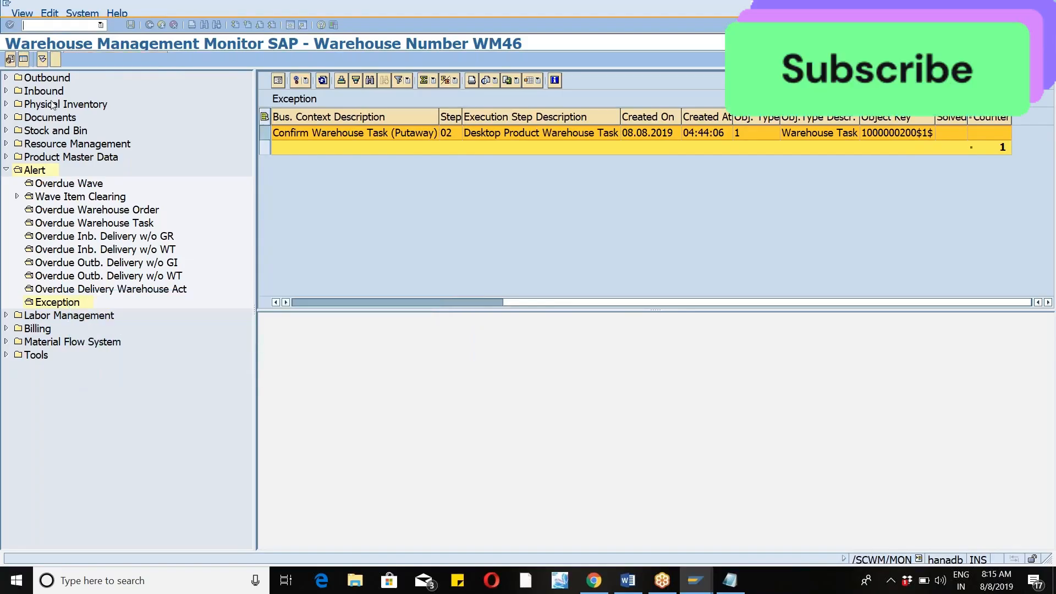
type("/nspro")
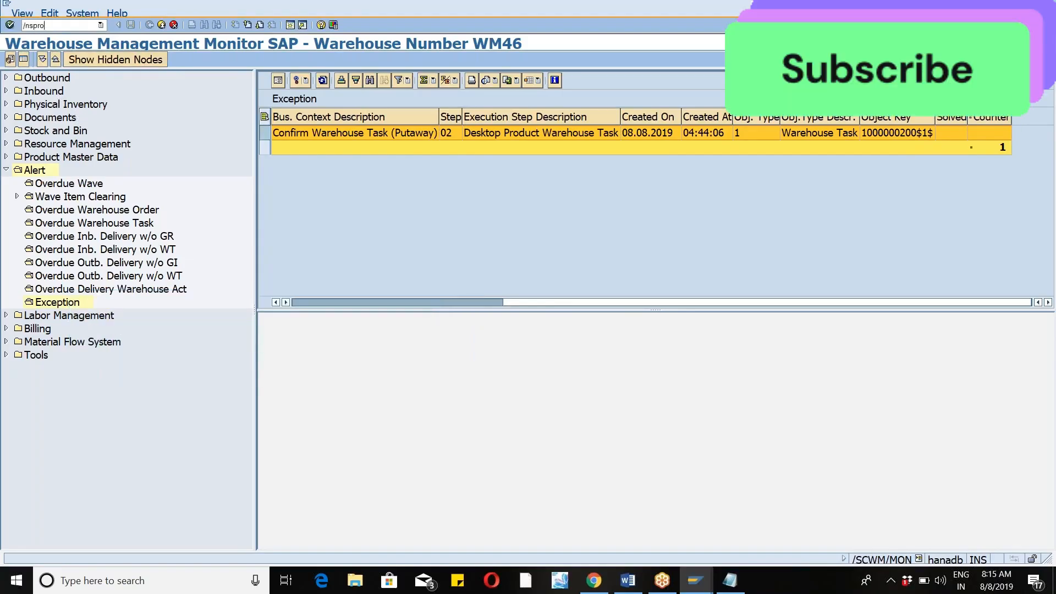
key("Return")
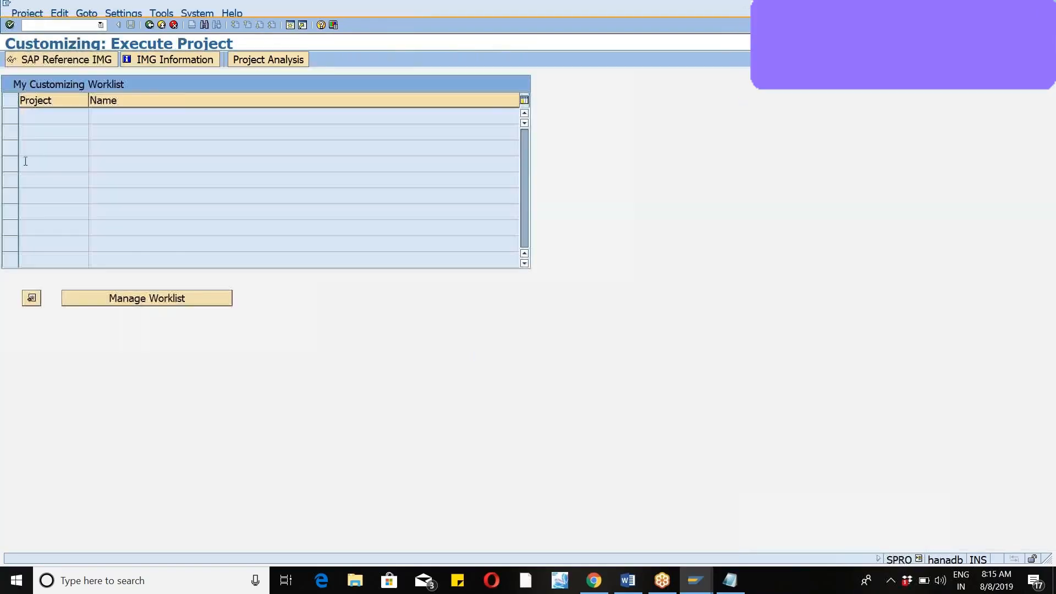
left_click(46, 62)
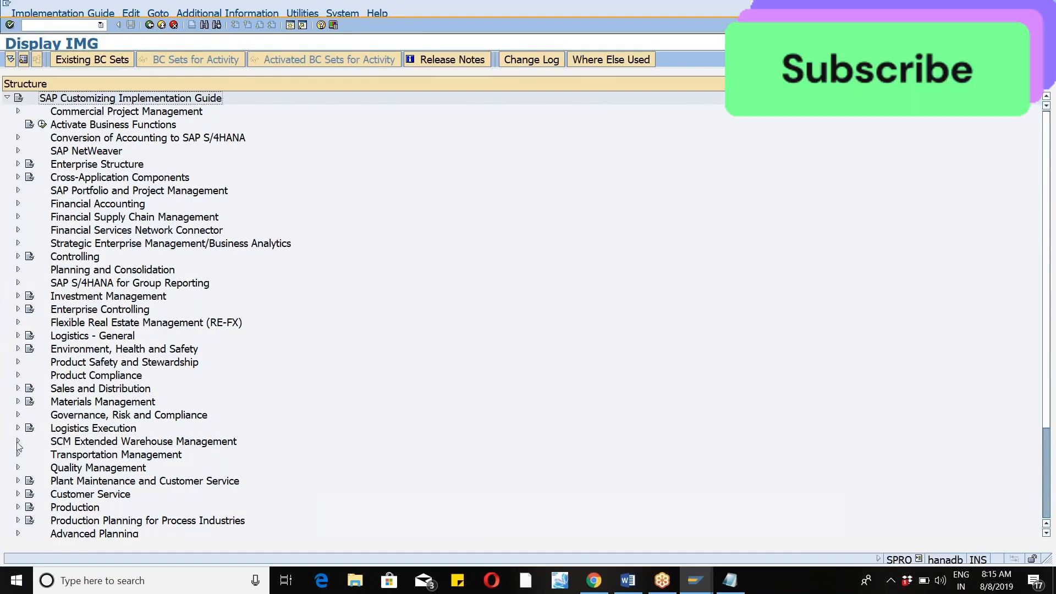
Open the Define Exception Codes activity under Extended Warehouse Management, Cross-Process Settings, Exception Handling.
left_click(19, 441)
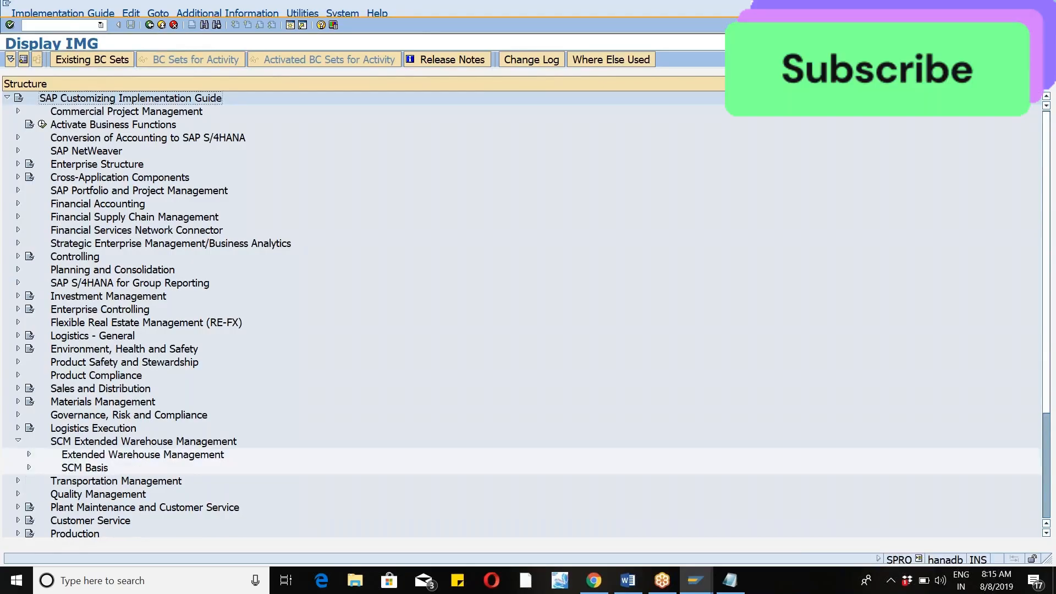
left_click(30, 455)
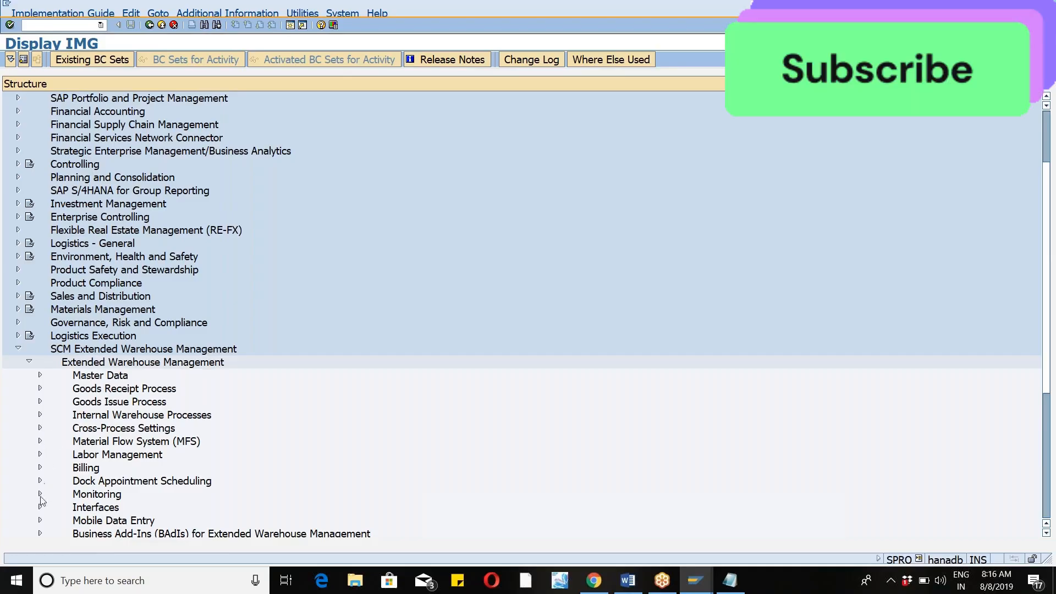
left_click(39, 427)
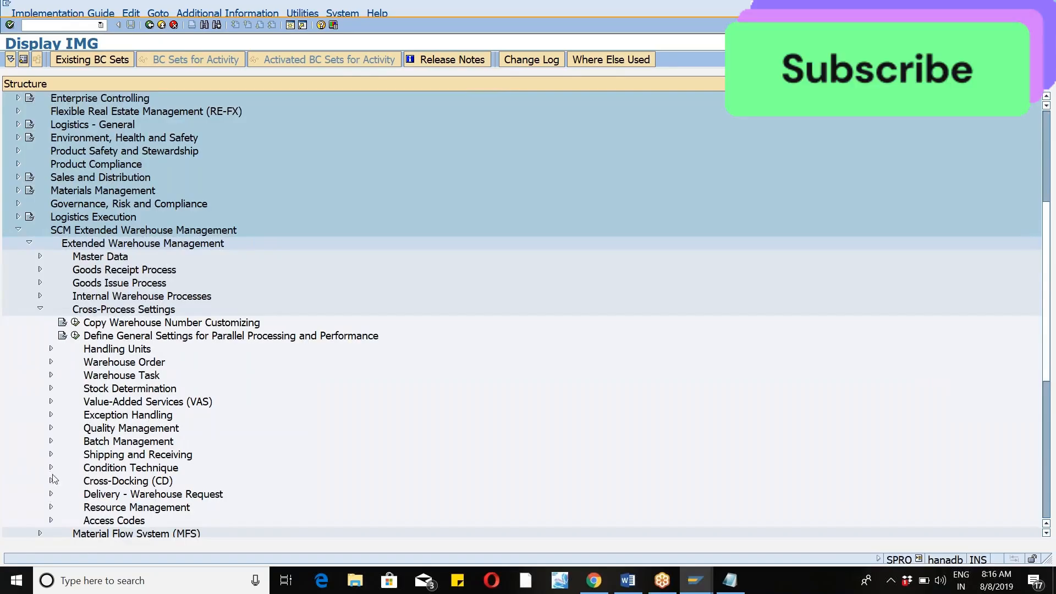
left_click(51, 416)
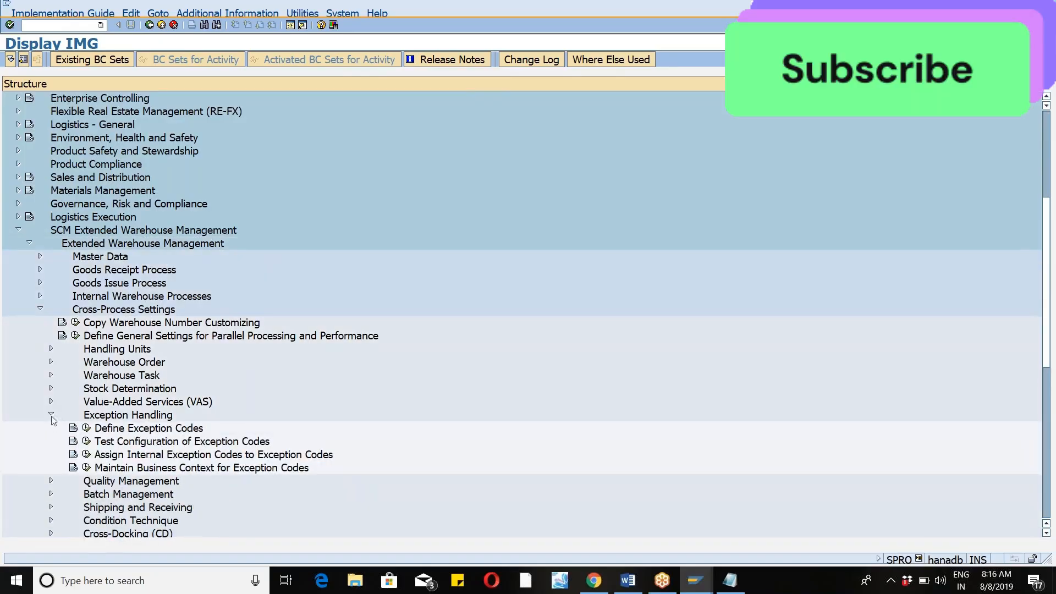
left_click(87, 428)
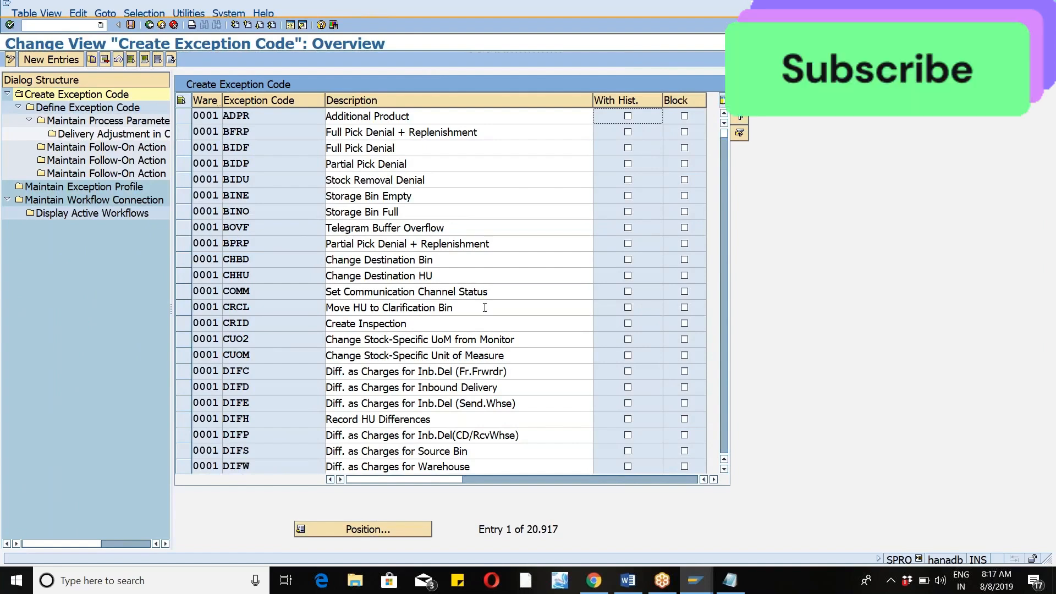
Examine the exception codes and descriptions defined for warehouse 0001 in the overview.
left_click(723, 471)
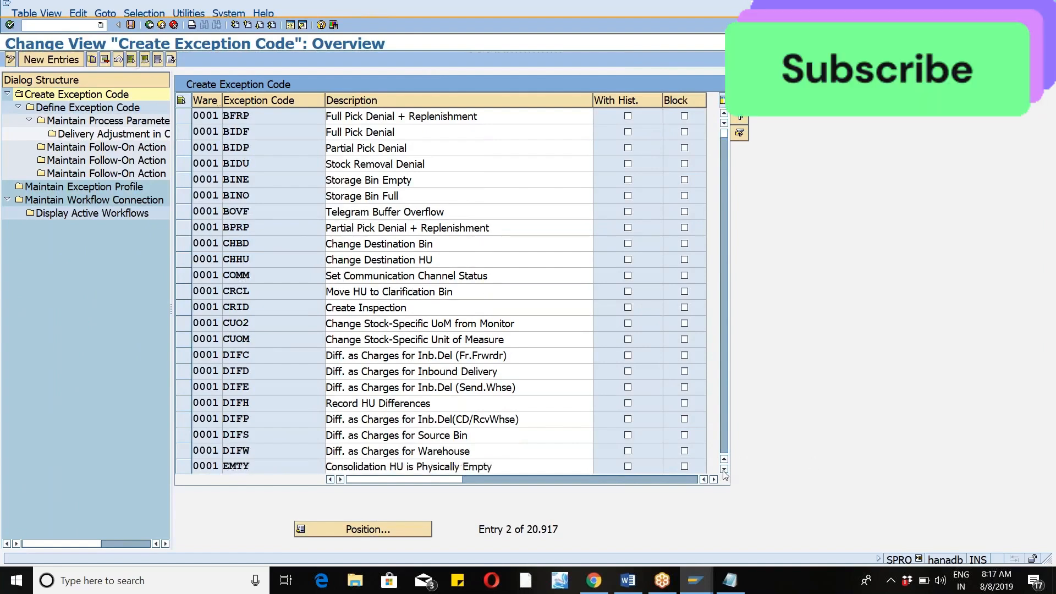
left_click(724, 470)
left_click(724, 470)
left_click(724, 470)
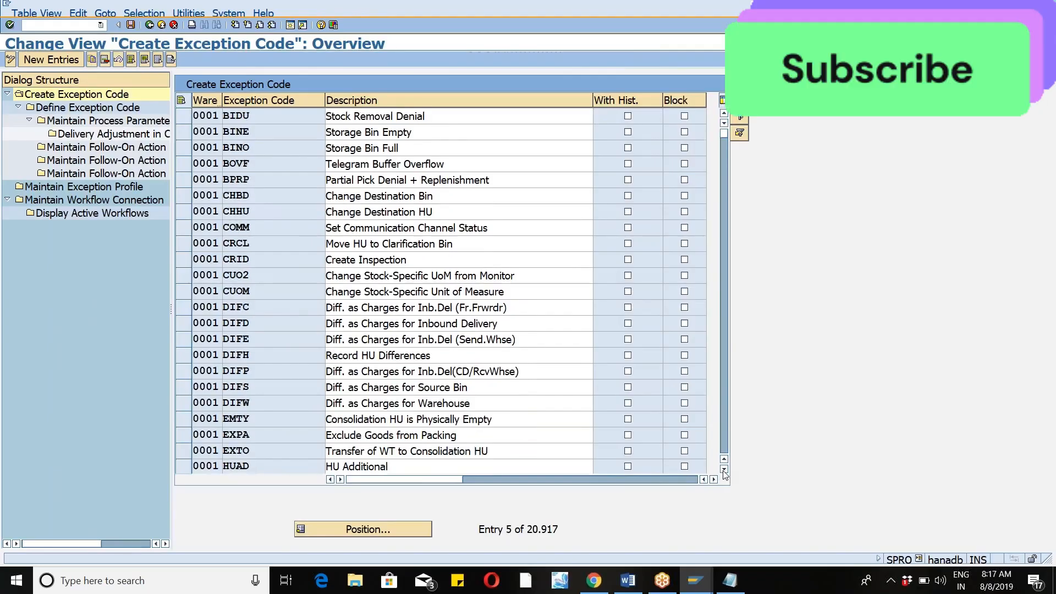
left_click(724, 470)
left_click(724, 470)
left_click(724, 471)
left_click(724, 470)
left_click(723, 470)
left_click(724, 470)
left_click(724, 470)
left_click(723, 470)
left_click(724, 470)
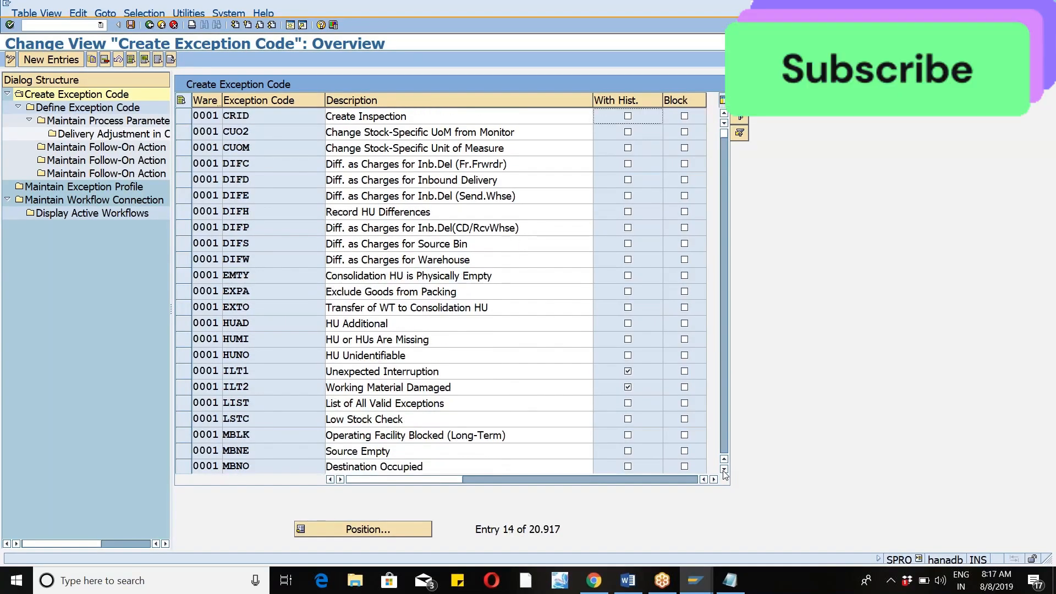
Review the further exception codes and descriptions of warehouse 0001, from the DIF difference codes down to MSND.
left_click(723, 470)
left_click(723, 470)
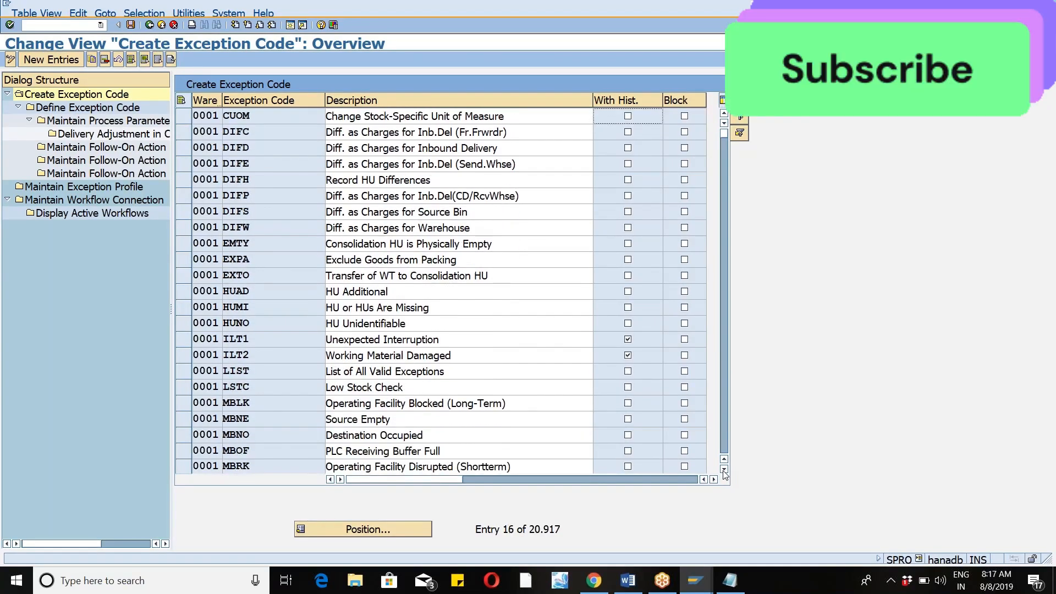
left_click(724, 470)
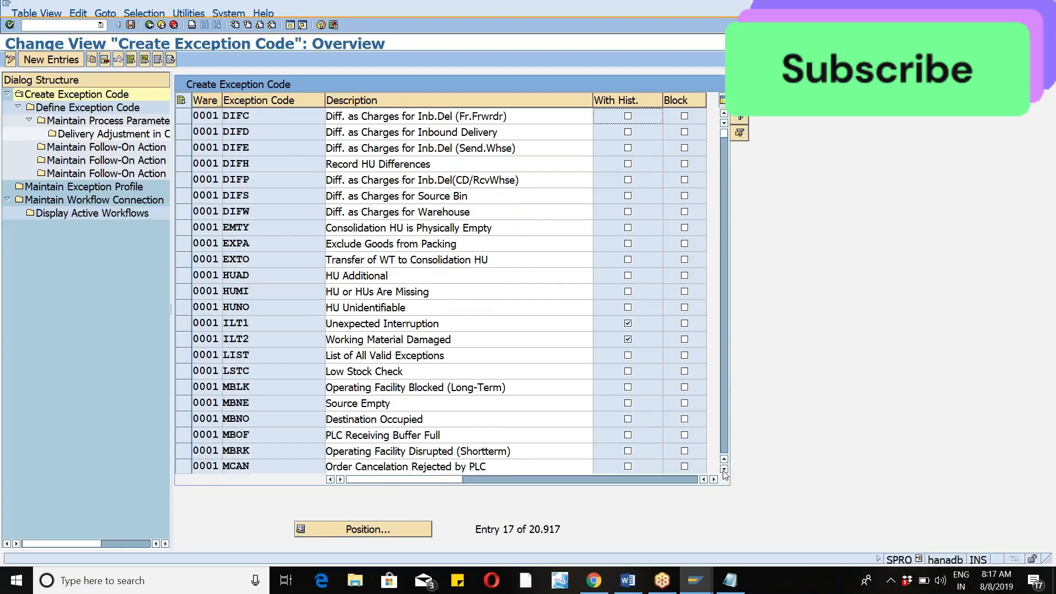
left_click(724, 470)
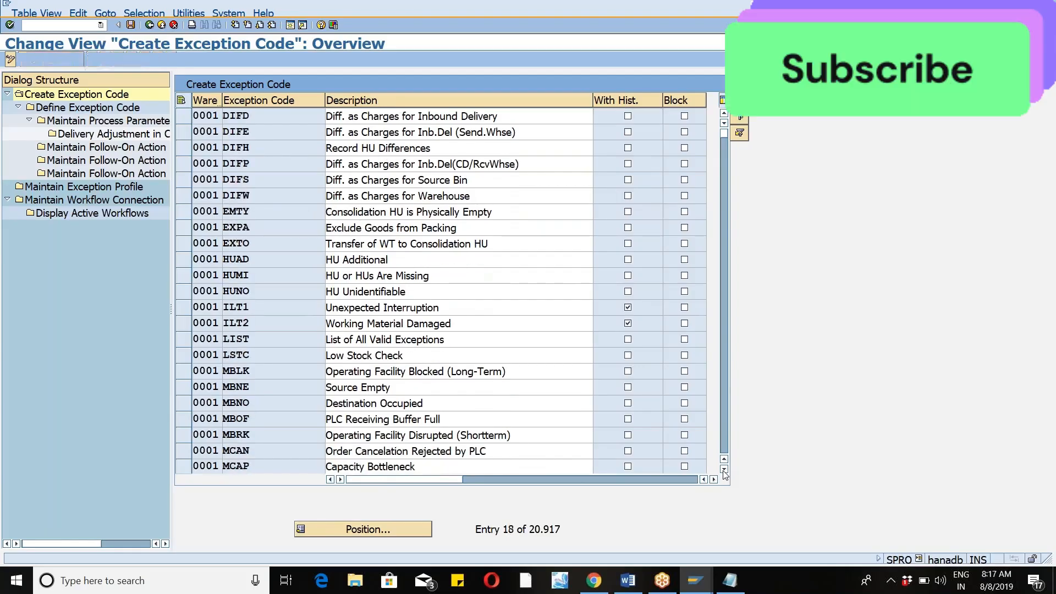
left_click(723, 470)
left_click(724, 470)
left_click(724, 471)
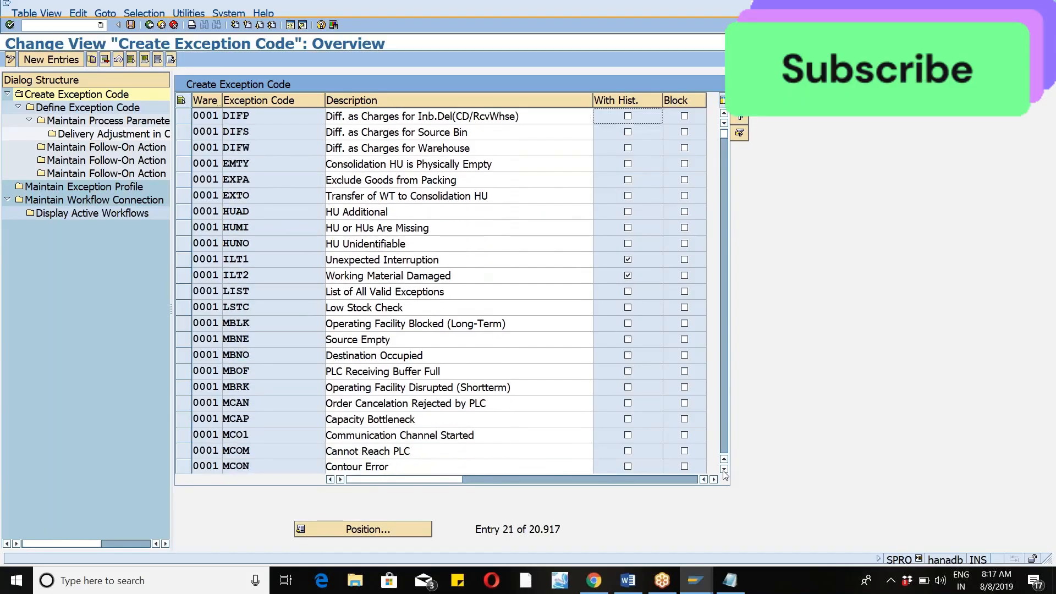
left_click(724, 470)
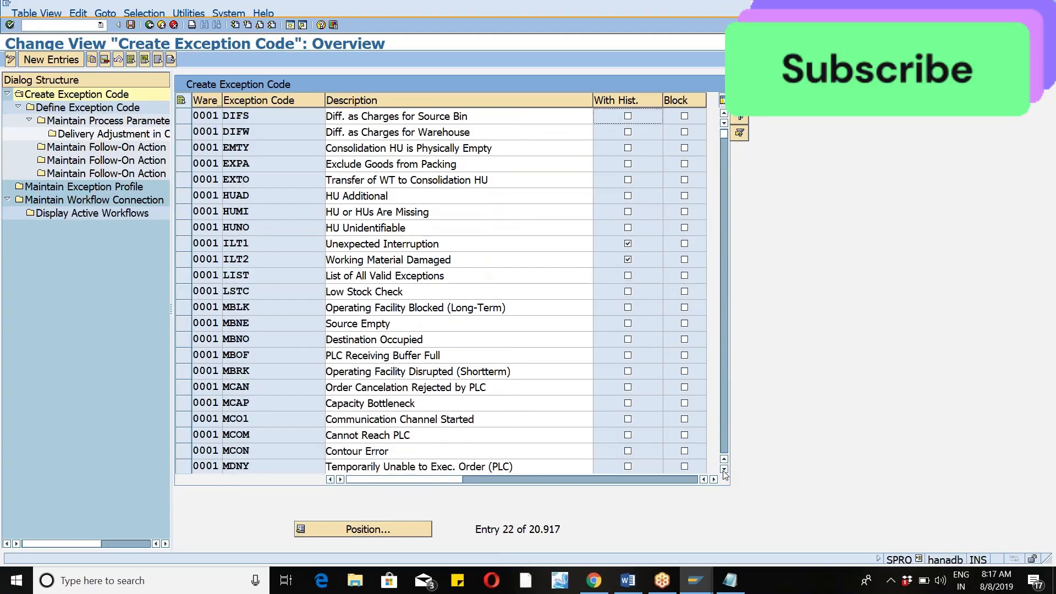
left_click(724, 470)
left_click(723, 470)
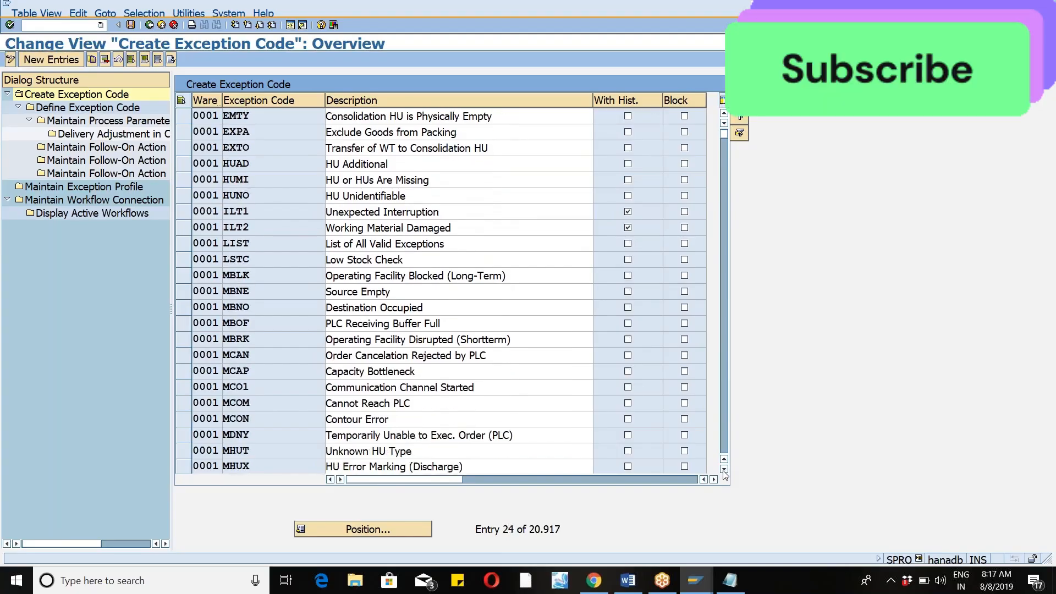
left_click(723, 470)
left_click(723, 470)
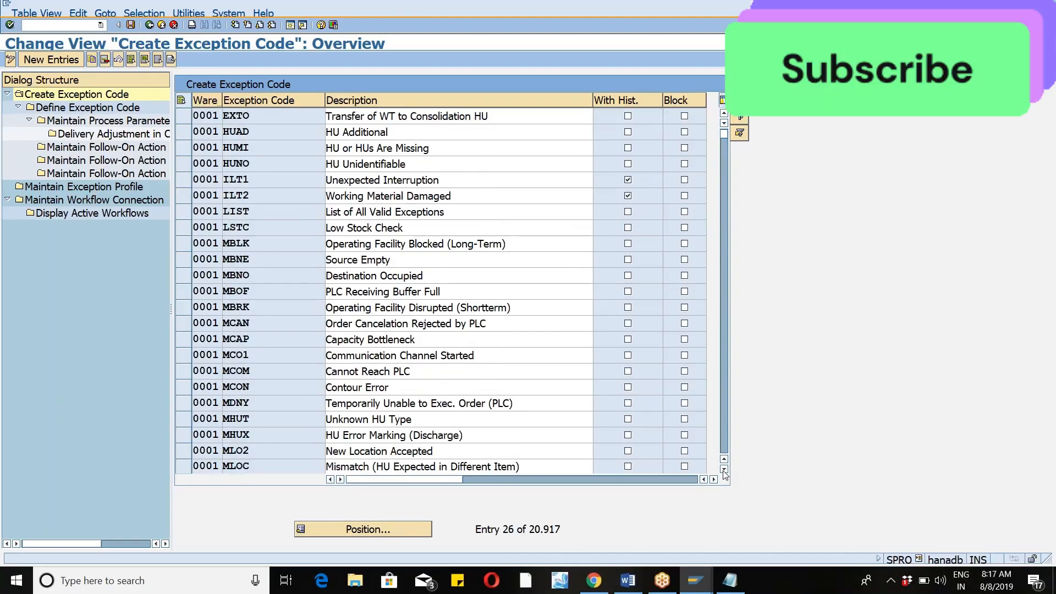
left_click(723, 470)
left_click(723, 470)
left_click(724, 470)
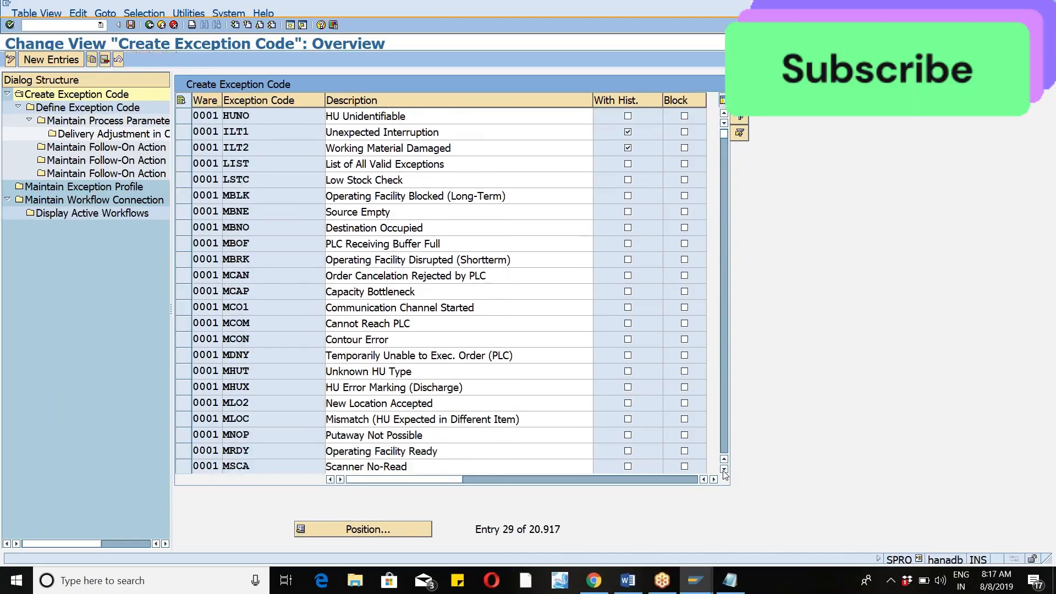
left_click(723, 470)
left_click(724, 470)
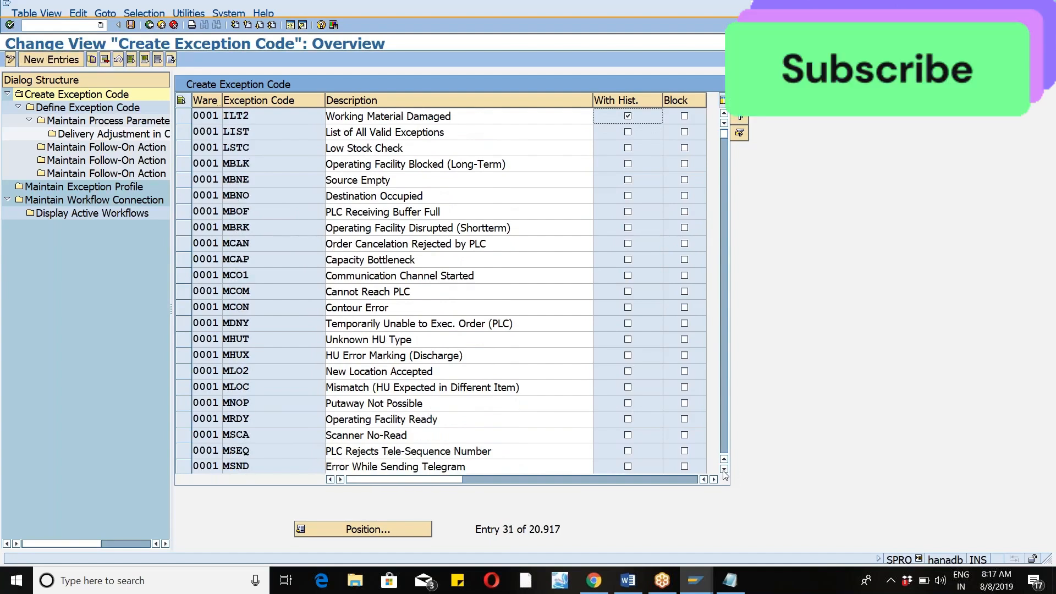